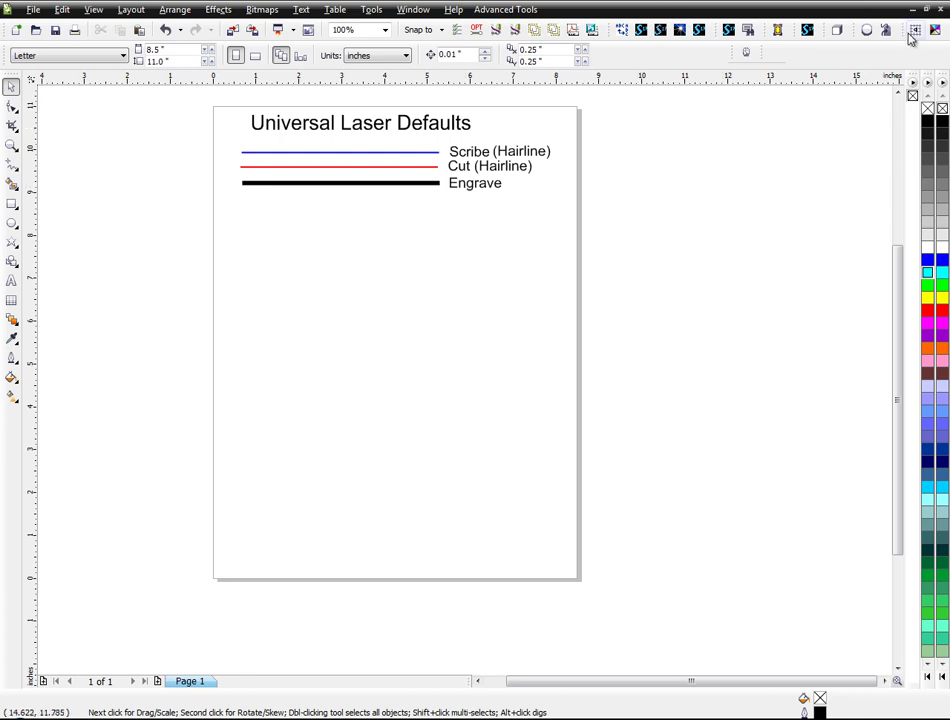
Open the S17 Stitch Maker macro and type a bold letter T on the page
{"action": "left_click", "coordinate": [680, 28]}
{"action": "left_click_drag", "start_coordinate": [546, 270], "coordinate": [778, 148]}
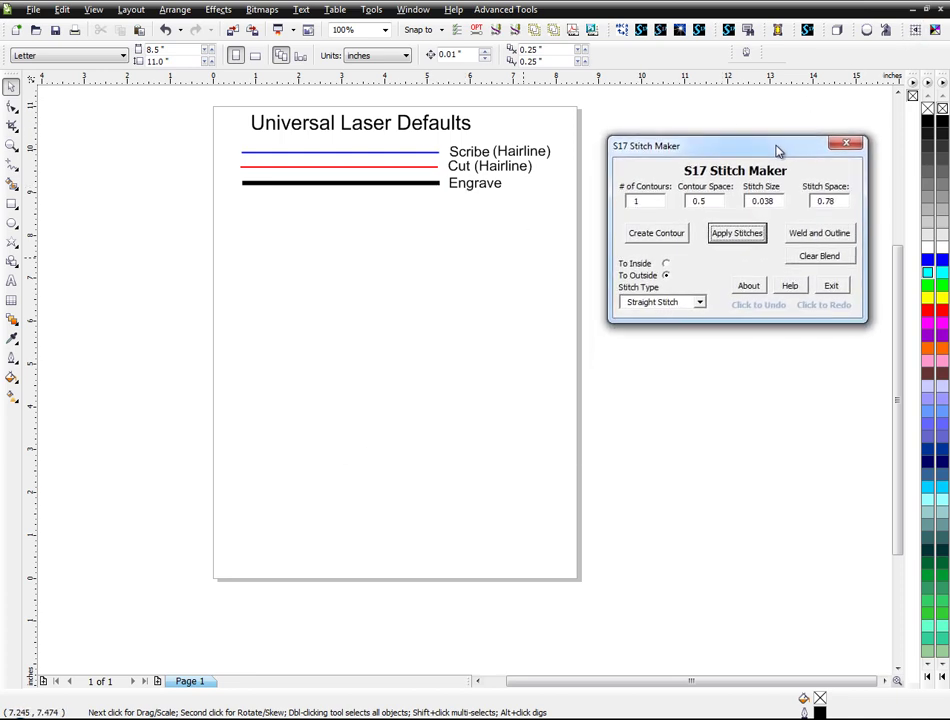
{"action": "left_click", "coordinate": [12, 281]}
{"action": "left_click", "coordinate": [297, 371]}
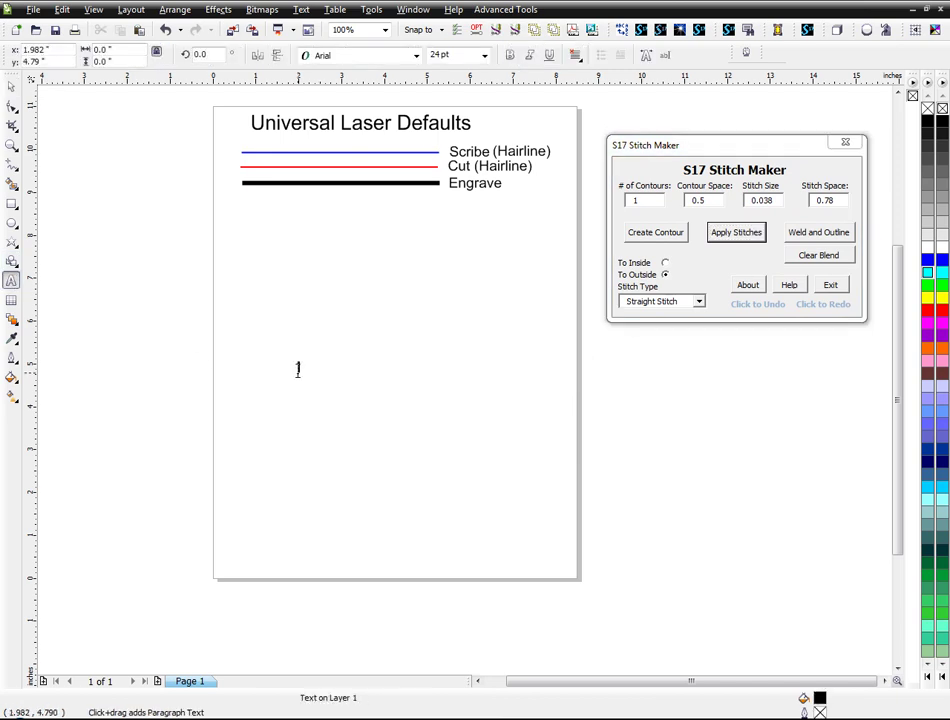
{"action": "type", "text": "T"}
{"action": "left_click_drag", "start_coordinate": [307, 377], "coordinate": [450, 462]}
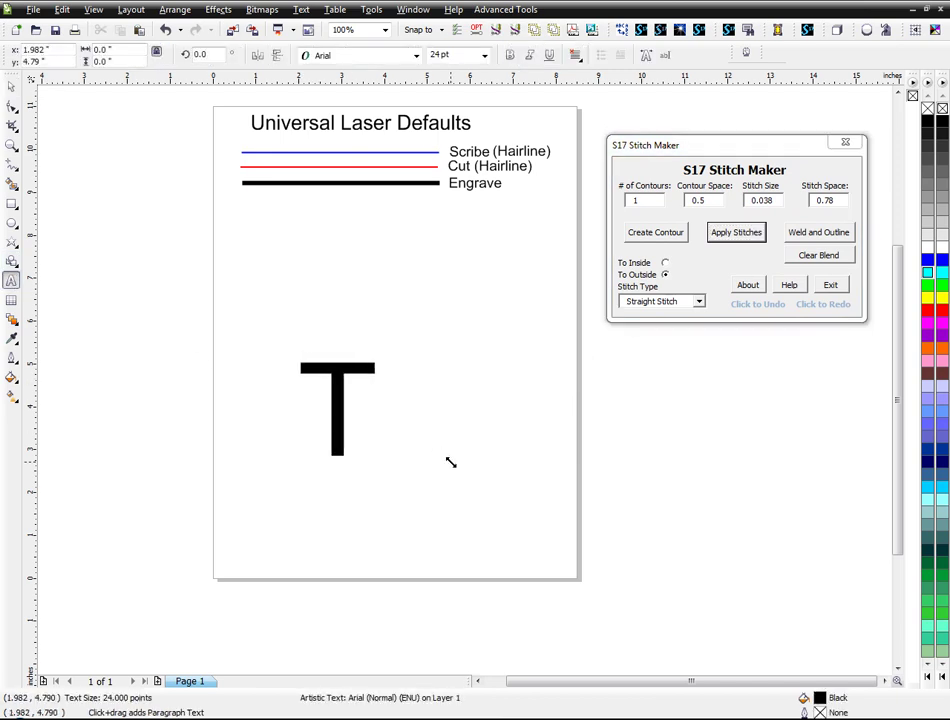
{"action": "key", "text": "ctrl+a"}
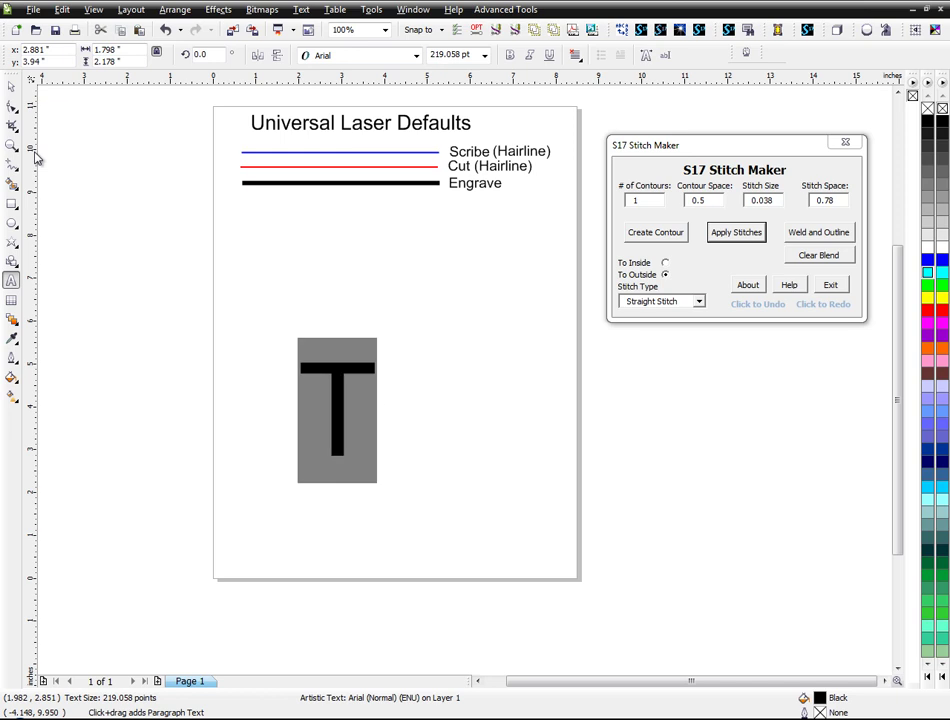
{"action": "left_click", "coordinate": [511, 55]}
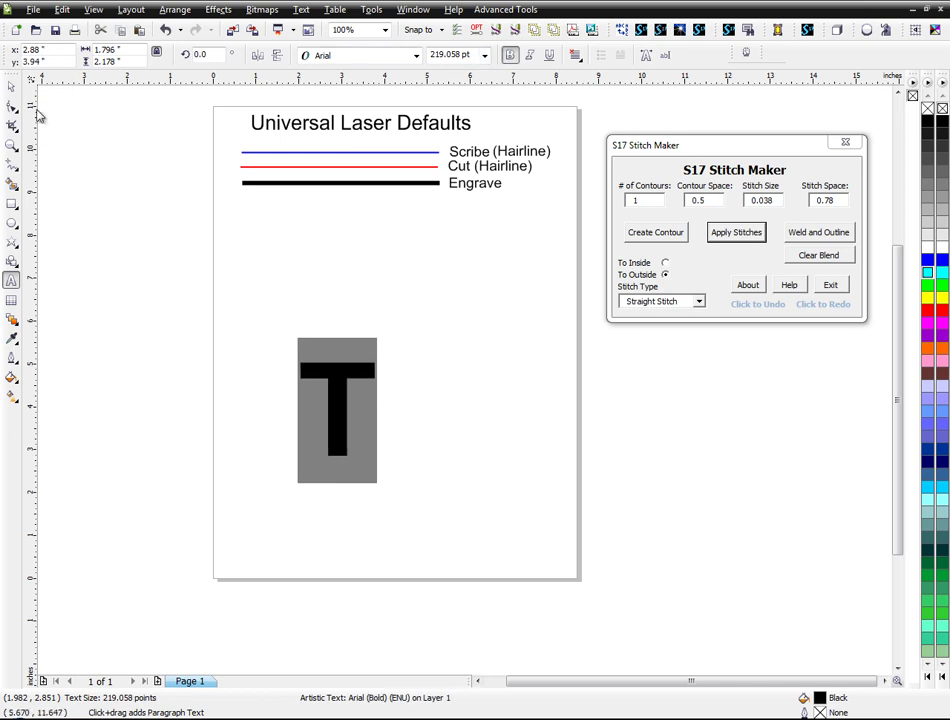
Set the T's width to 3.5 inches and move it up toward the page centre
{"action": "double_click", "coordinate": [108, 50]}
{"action": "left_click_drag", "start_coordinate": [108, 50], "coordinate": [78, 56]}
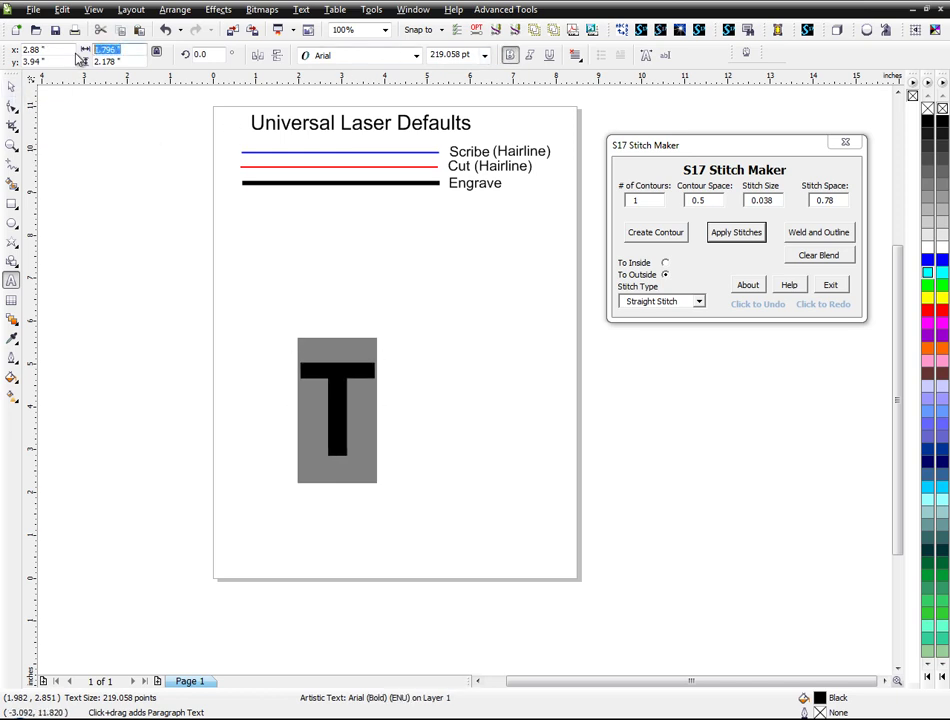
{"action": "type", "text": "3.5"}
{"action": "key", "text": "Return"}
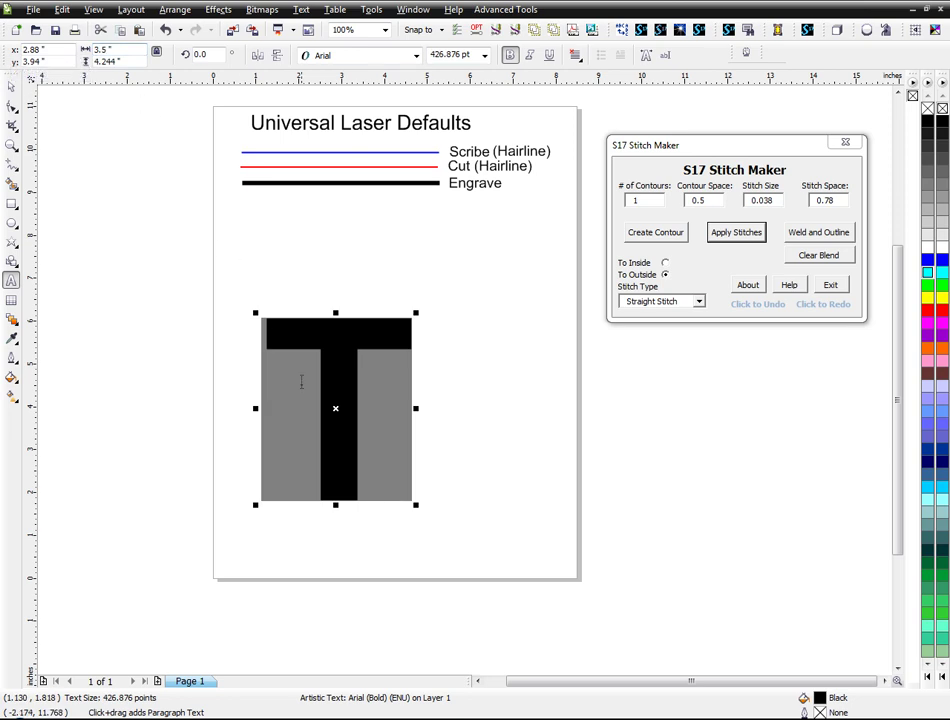
{"action": "key", "text": "space"}
{"action": "left_click_drag", "start_coordinate": [339, 333], "coordinate": [377, 313]}
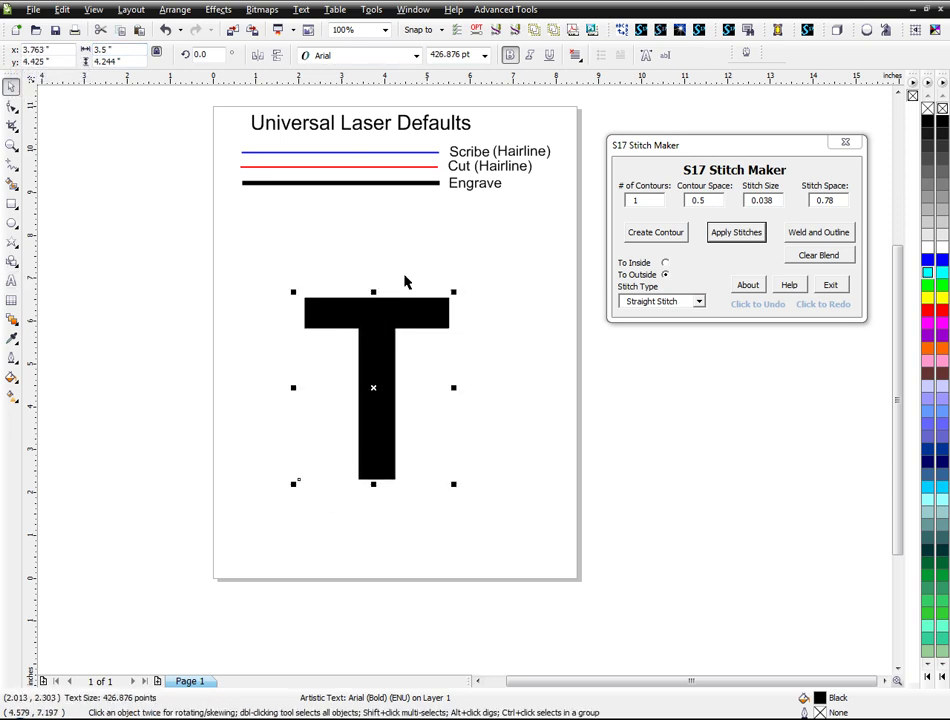
Give the T a black outline and no fill, then nudge it slightly upward
{"action": "right_click", "coordinate": [928, 121]}
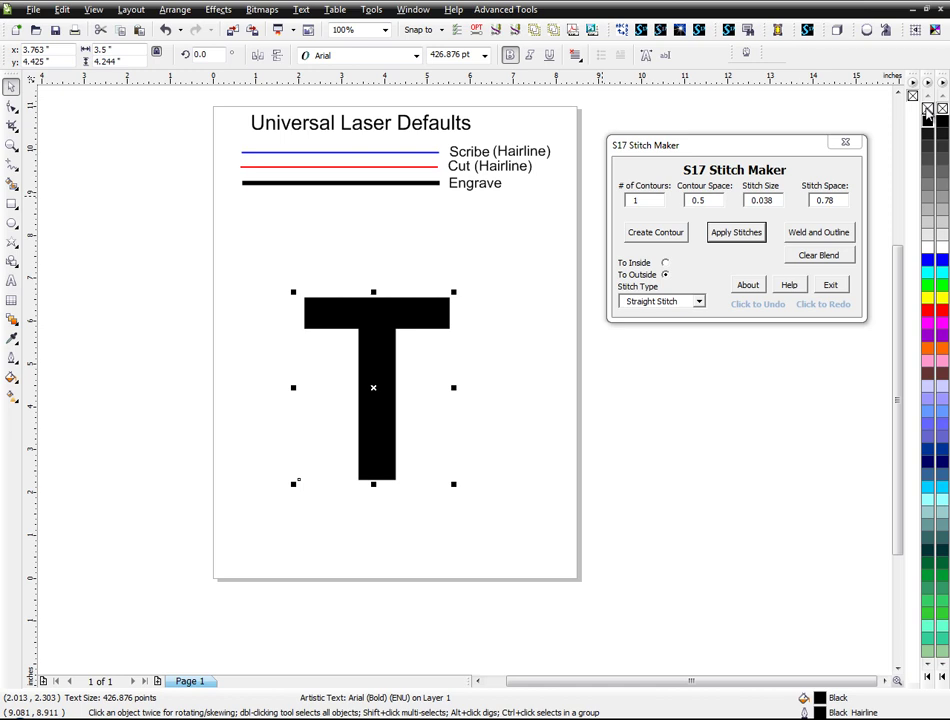
{"action": "left_click", "coordinate": [928, 107]}
{"action": "left_click", "coordinate": [435, 329]}
{"action": "left_click_drag", "start_coordinate": [435, 329], "coordinate": [435, 318]}
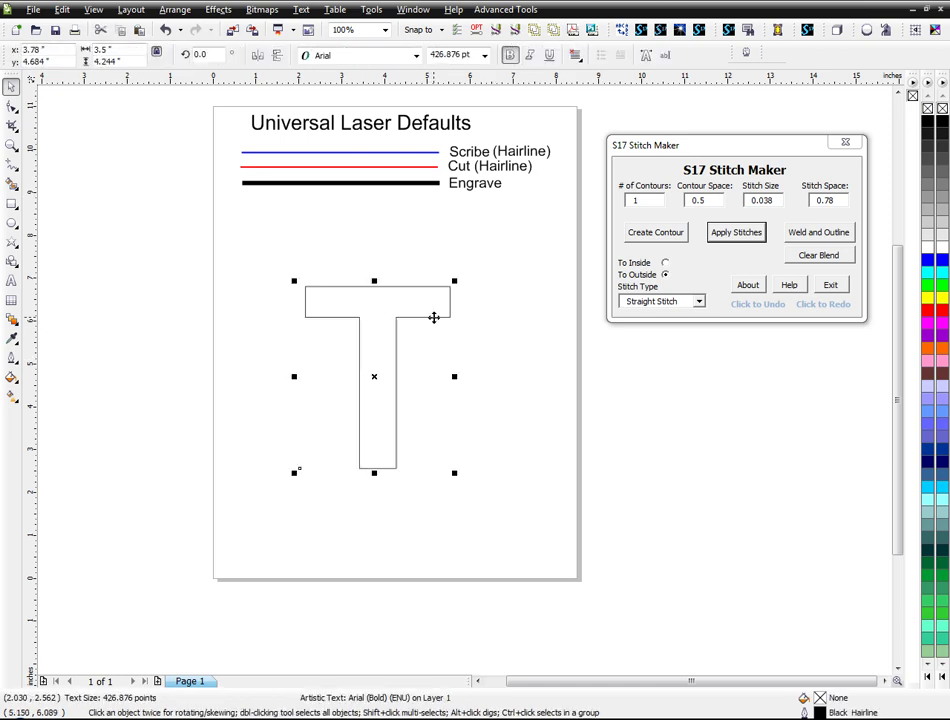
Move the T further up, try applying straight stitches, and dismiss the contour error
{"action": "left_click", "coordinate": [453, 342]}
{"action": "scroll", "coordinate": [453, 342], "scroll_direction": "up", "scroll_amount": 1}
{"action": "scroll", "coordinate": [443, 332], "scroll_direction": "down", "scroll_amount": 1}
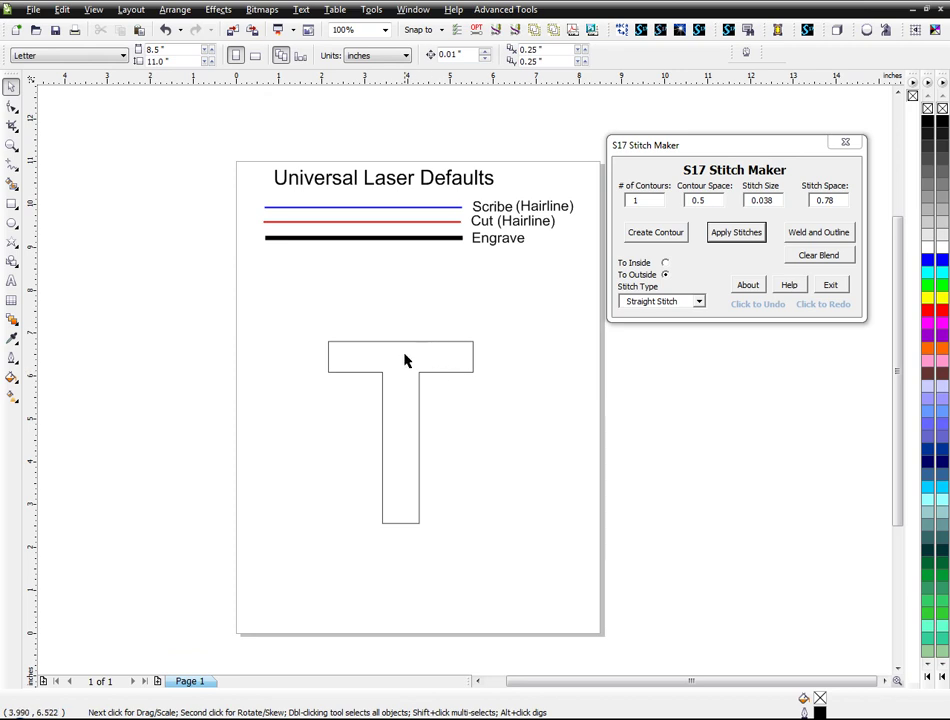
{"action": "left_click_drag", "start_coordinate": [426, 381], "coordinate": [426, 363]}
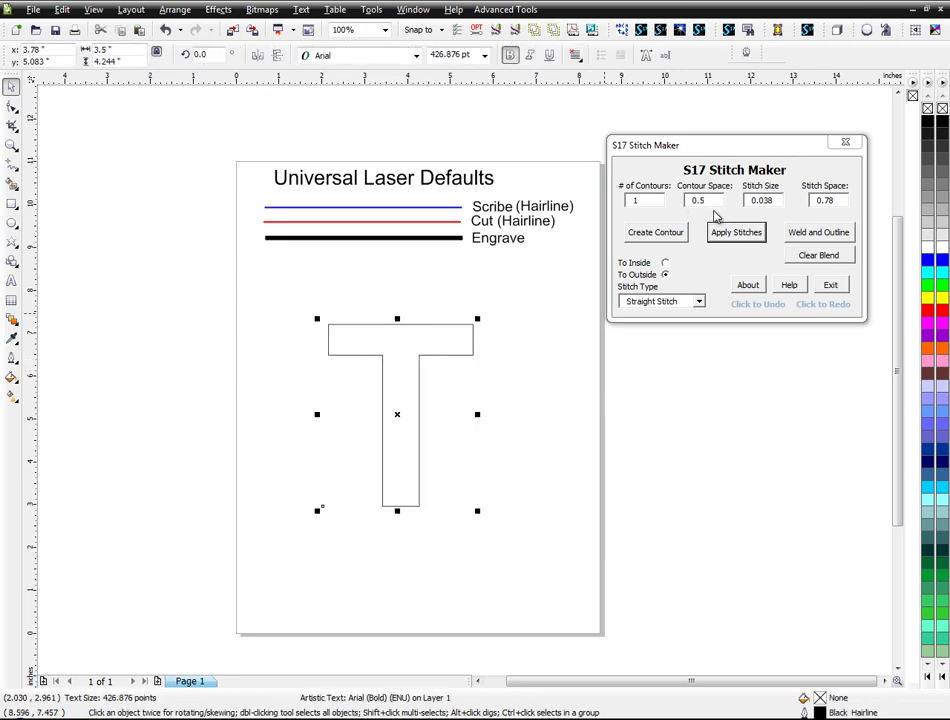
{"action": "left_click", "coordinate": [479, 357]}
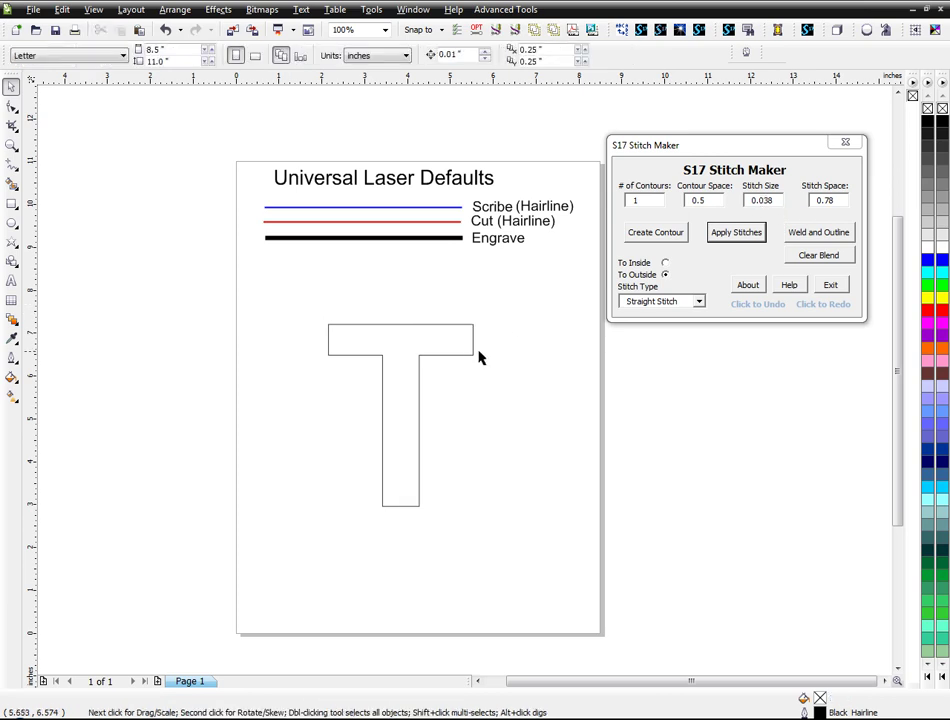
{"action": "double_click", "coordinate": [475, 357]}
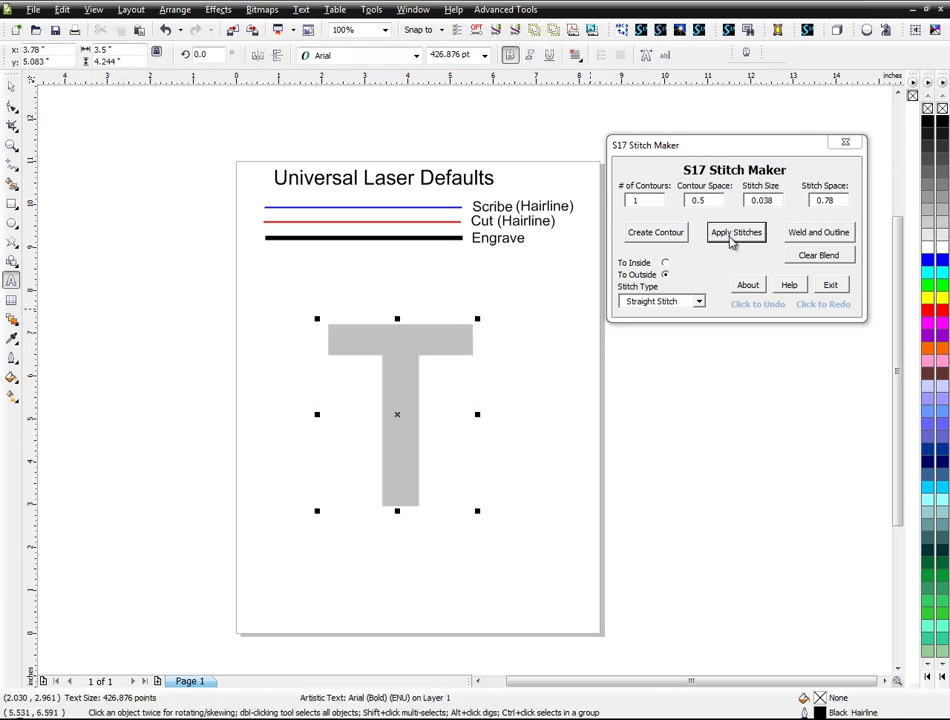
{"action": "left_click", "coordinate": [730, 236]}
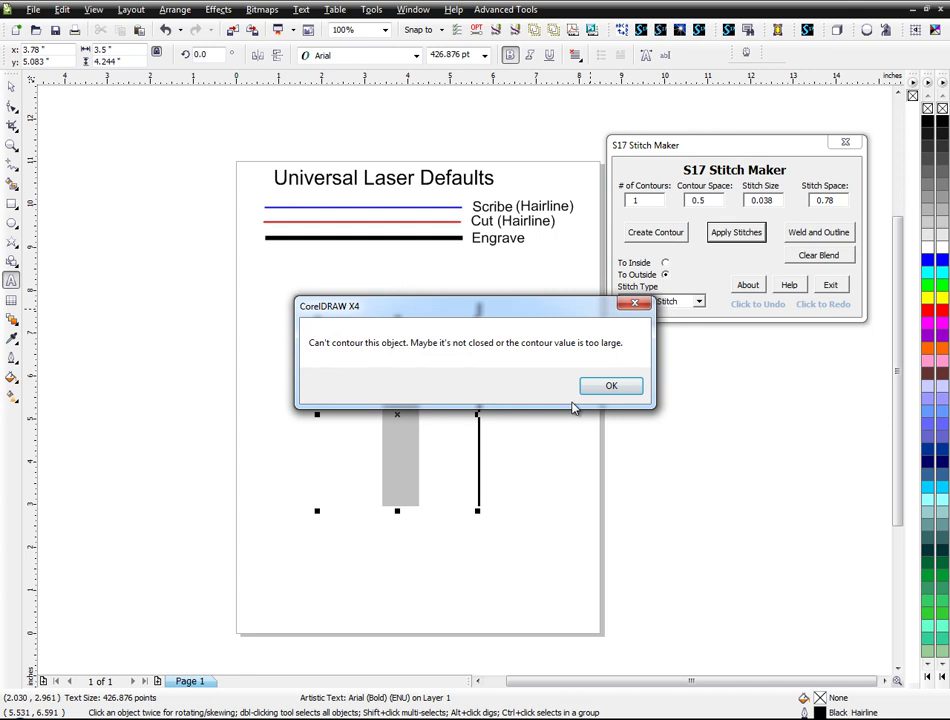
{"action": "left_click", "coordinate": [611, 386]}
{"action": "left_click", "coordinate": [614, 386]}
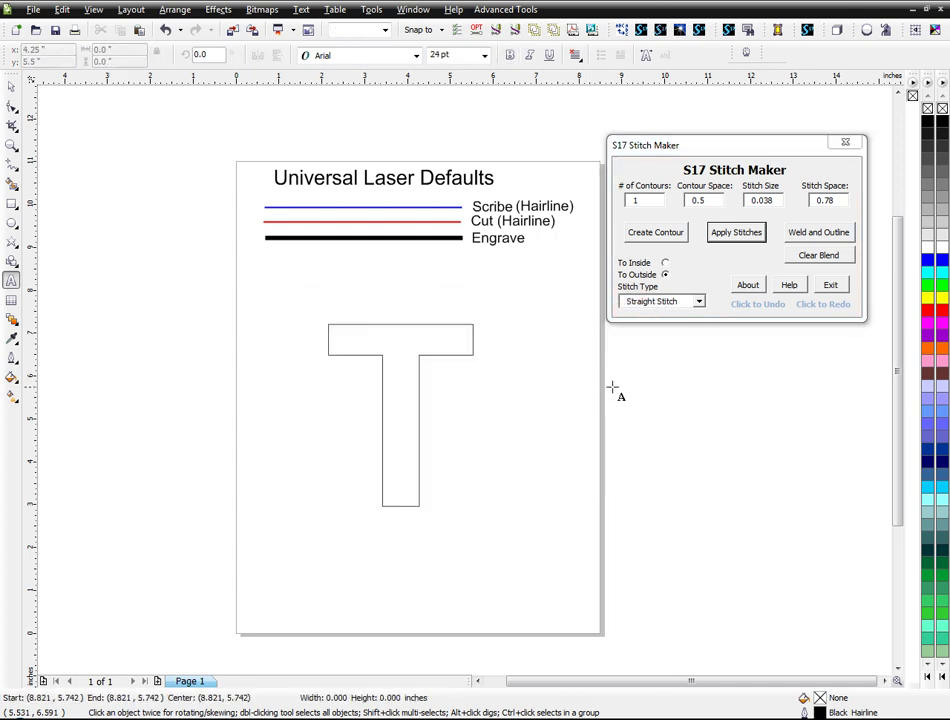
Select the T outline and apply Zig Zag stitches around it
{"action": "left_click", "coordinate": [8, 86]}
{"action": "left_click_drag", "start_coordinate": [581, 566], "coordinate": [300, 300]}
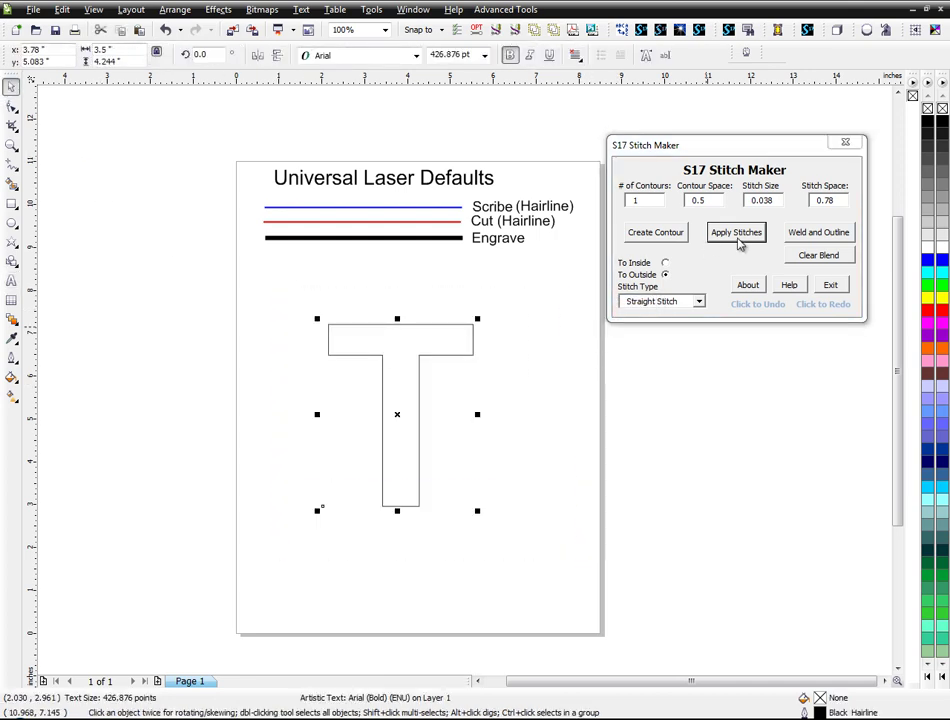
{"action": "left_click", "coordinate": [699, 301]}
{"action": "left_click", "coordinate": [640, 325]}
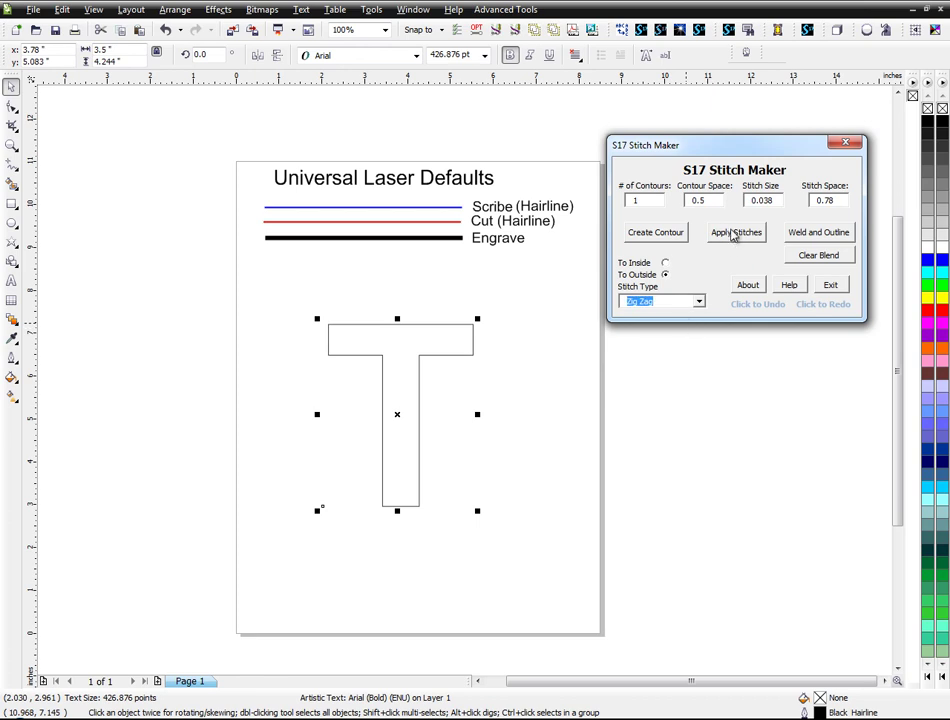
{"action": "left_click", "coordinate": [733, 234]}
{"action": "scroll", "coordinate": [471, 346], "scroll_direction": "up", "scroll_amount": 2}
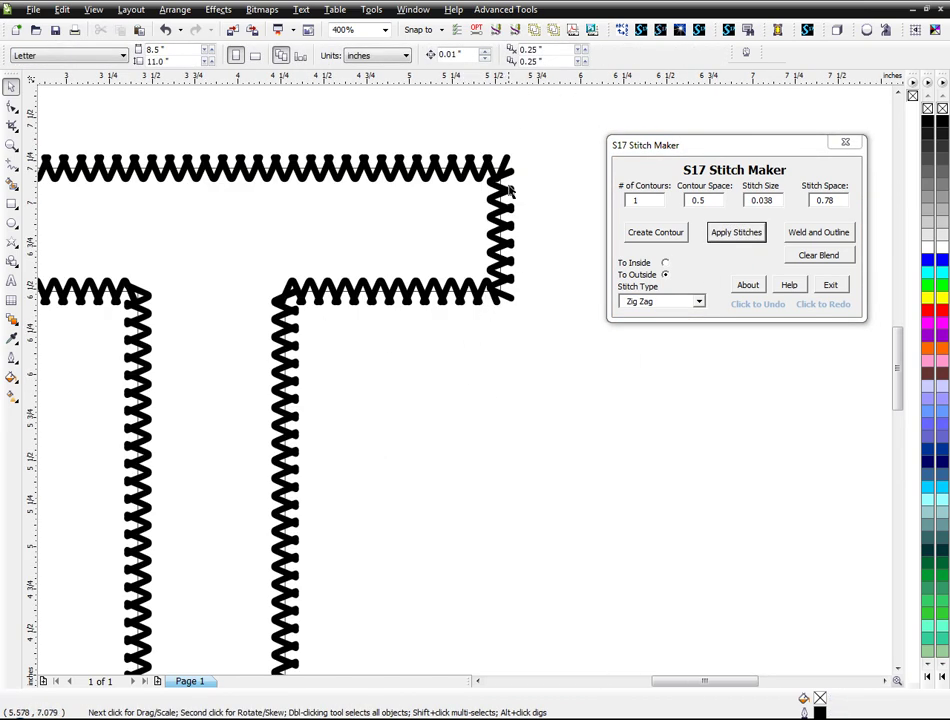
Undo the zig-zag stitches and reapply them with 0.90 stitch spacing, zooming to inspect
{"action": "left_click", "coordinate": [745, 305]}
{"action": "left_click_drag", "start_coordinate": [825, 201], "coordinate": [838, 203]}
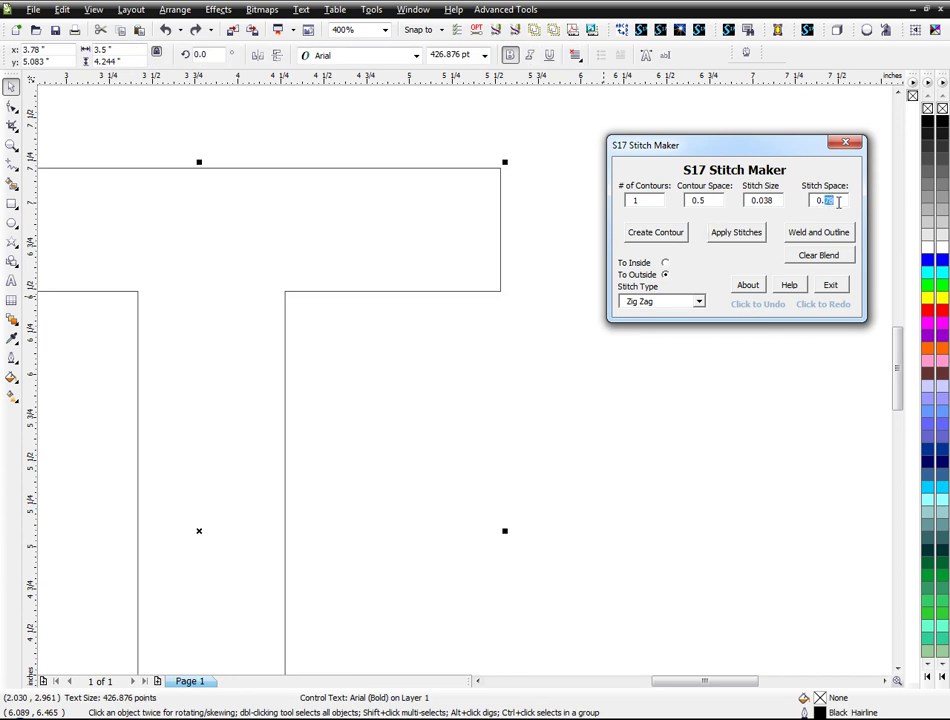
{"action": "type", "text": "90"}
{"action": "left_click", "coordinate": [745, 233]}
{"action": "scroll", "coordinate": [477, 300], "scroll_direction": "up", "scroll_amount": 1}
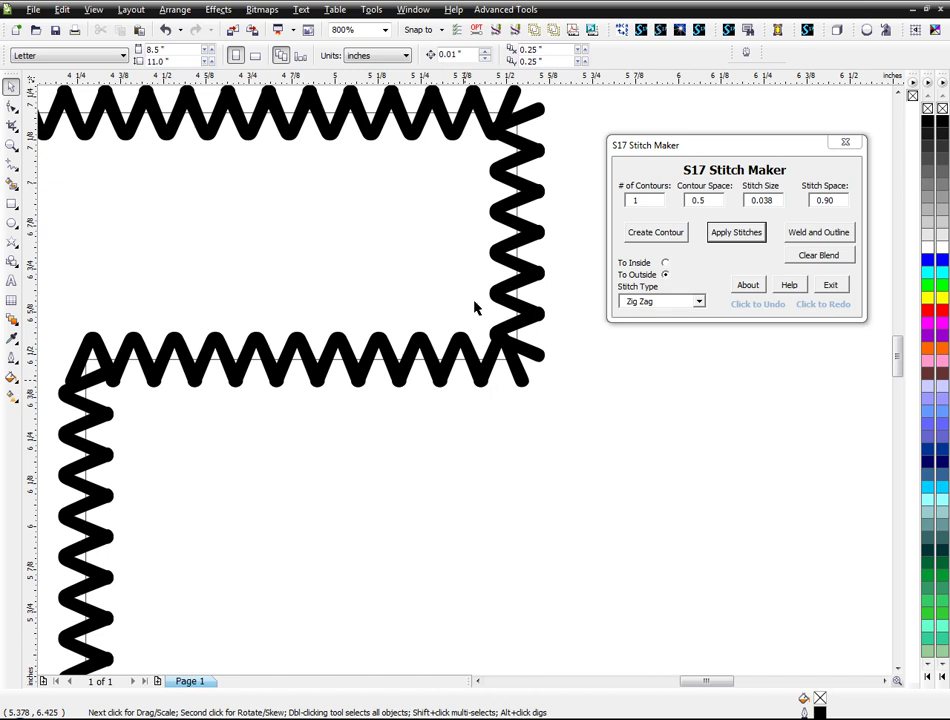
{"action": "scroll", "coordinate": [546, 258], "scroll_direction": "down", "scroll_amount": 1}
{"action": "scroll", "coordinate": [460, 380], "scroll_direction": "down", "scroll_amount": 1}
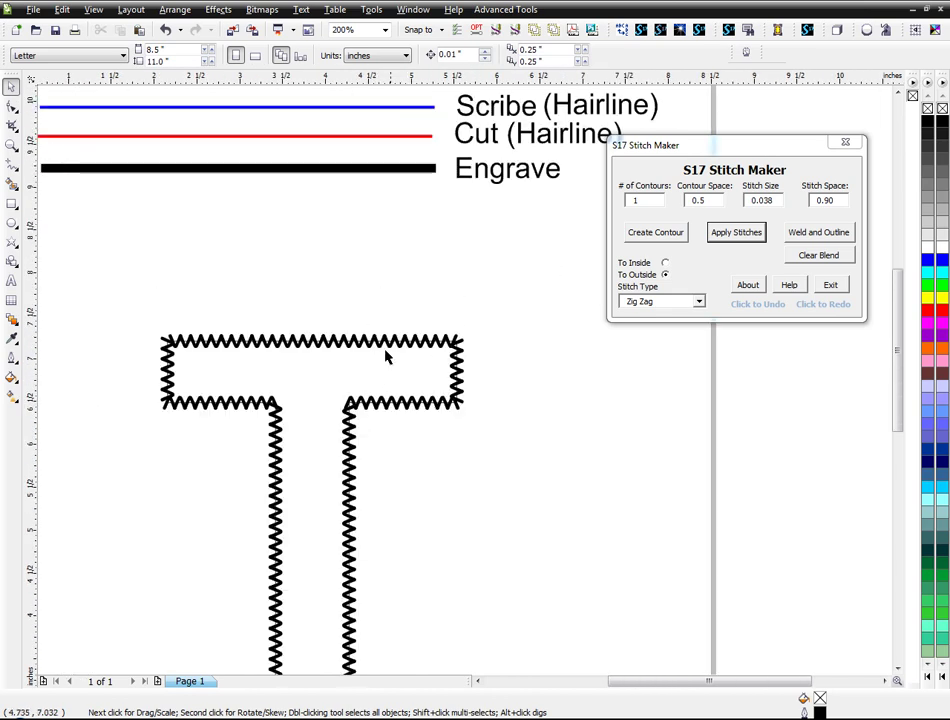
{"action": "scroll", "coordinate": [411, 456], "scroll_direction": "up", "scroll_amount": 1}
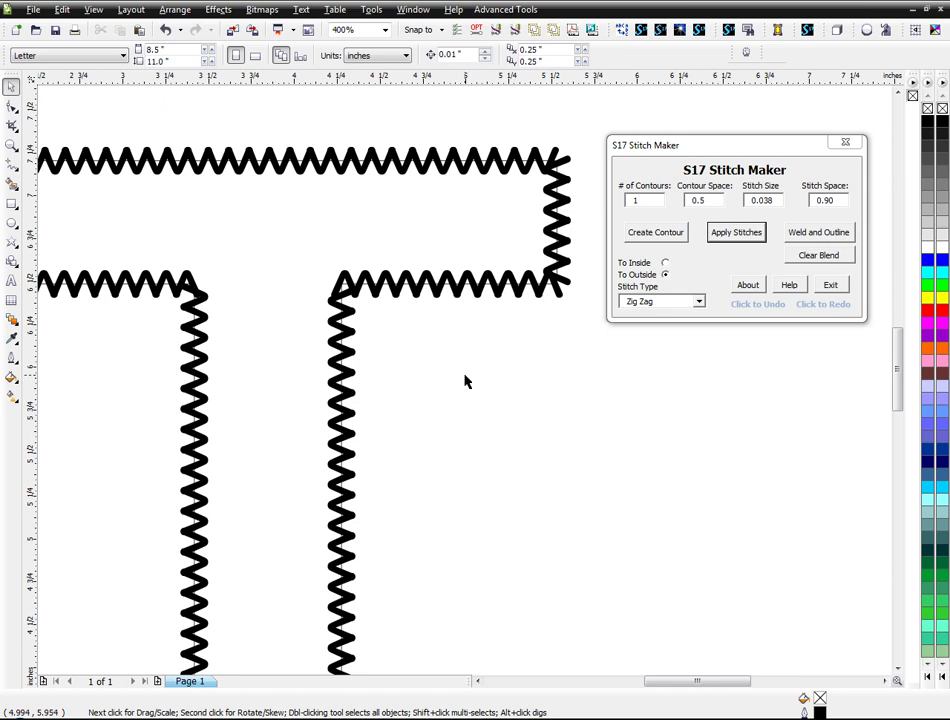
{"action": "scroll", "coordinate": [462, 382], "scroll_direction": "up", "scroll_amount": 1}
{"action": "scroll", "coordinate": [455, 340], "scroll_direction": "up", "scroll_amount": 1}
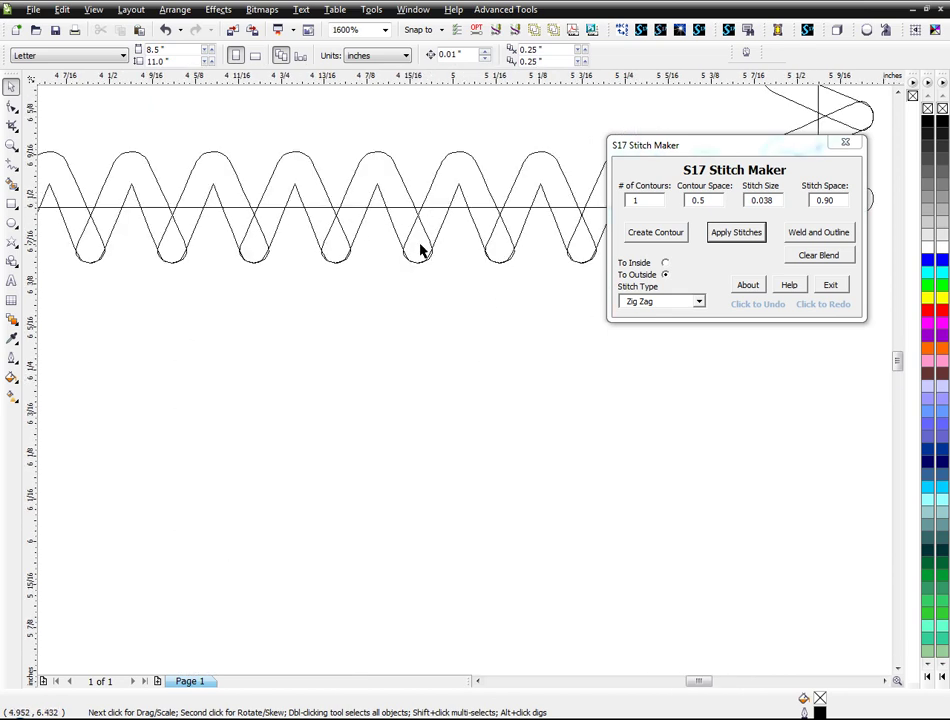
{"action": "scroll", "coordinate": [451, 271], "scroll_direction": "down", "scroll_amount": 1}
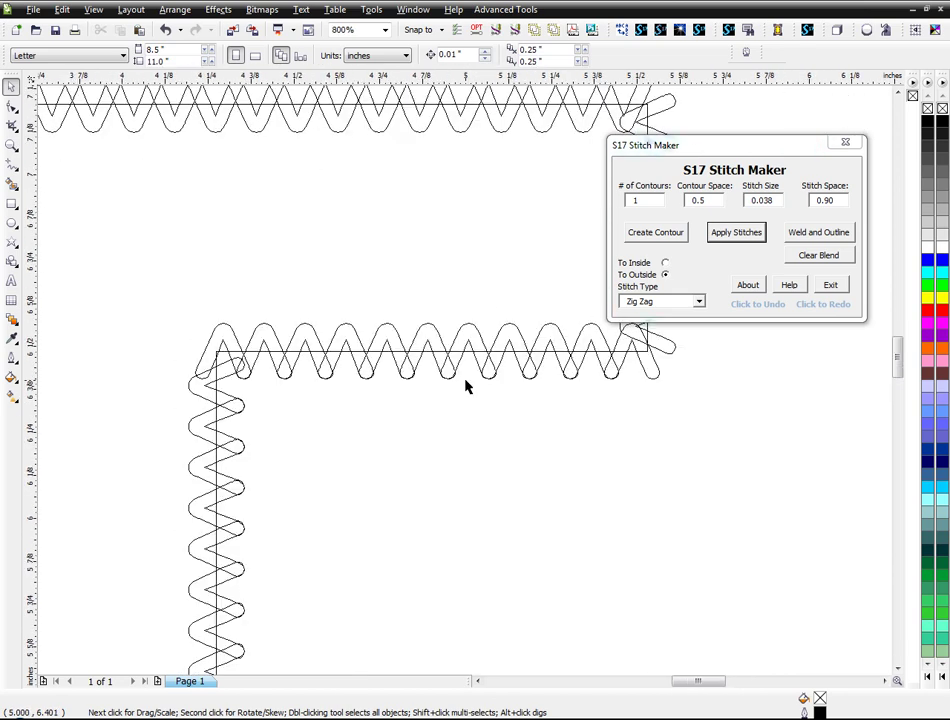
{"action": "scroll", "coordinate": [465, 386], "scroll_direction": "down", "scroll_amount": 1}
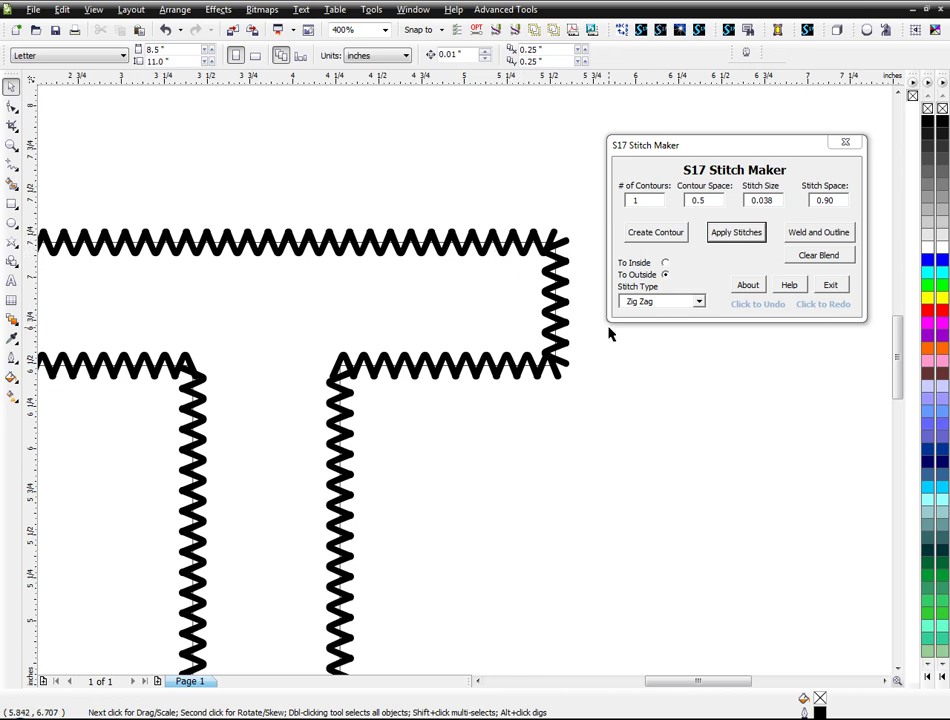
Try a red outline on the zig-zag stitch blend, then undo it
{"action": "scroll", "coordinate": [568, 289], "scroll_direction": "up", "scroll_amount": 2}
{"action": "left_click", "coordinate": [466, 311]}
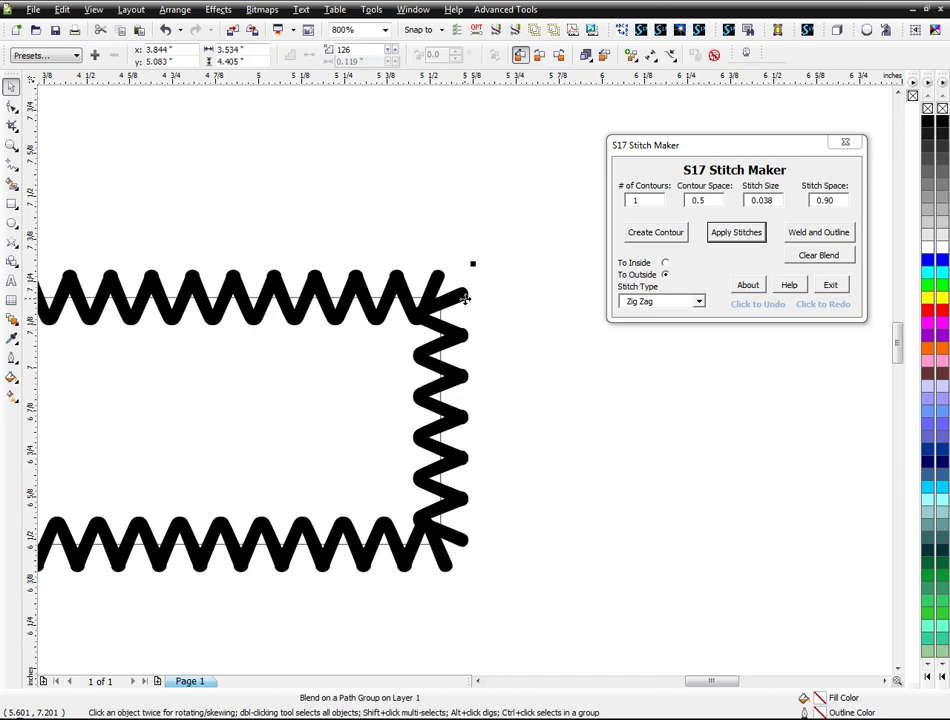
{"action": "left_click", "coordinate": [680, 232]}
{"action": "left_click", "coordinate": [520, 330]}
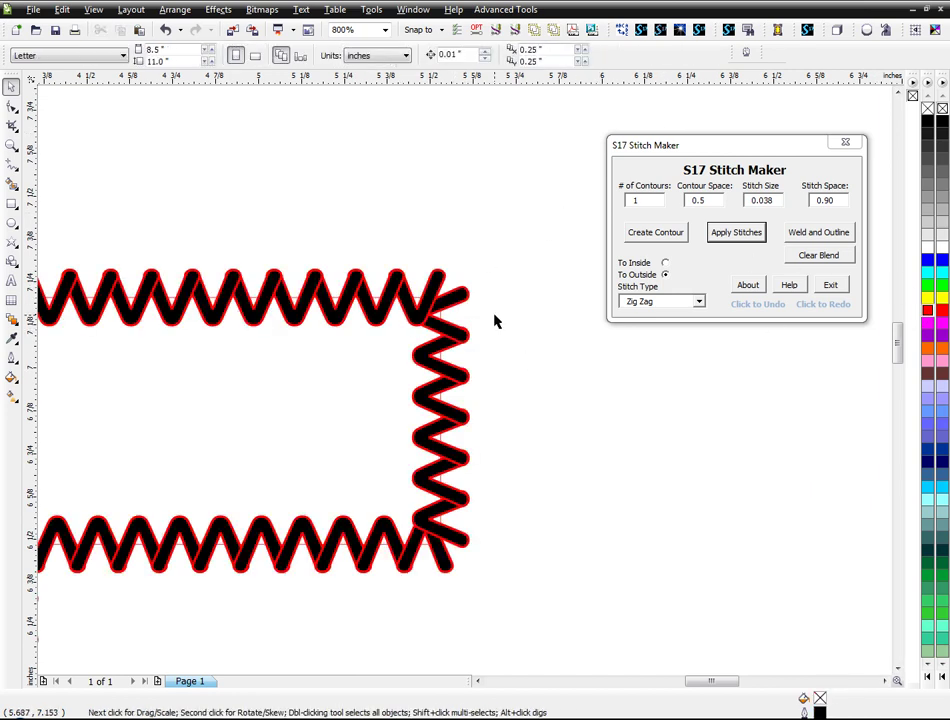
{"action": "key", "text": "ctrl+z"}
{"action": "left_click", "coordinate": [496, 335]}
{"action": "scroll", "coordinate": [454, 402], "scroll_direction": "down", "scroll_amount": 1}
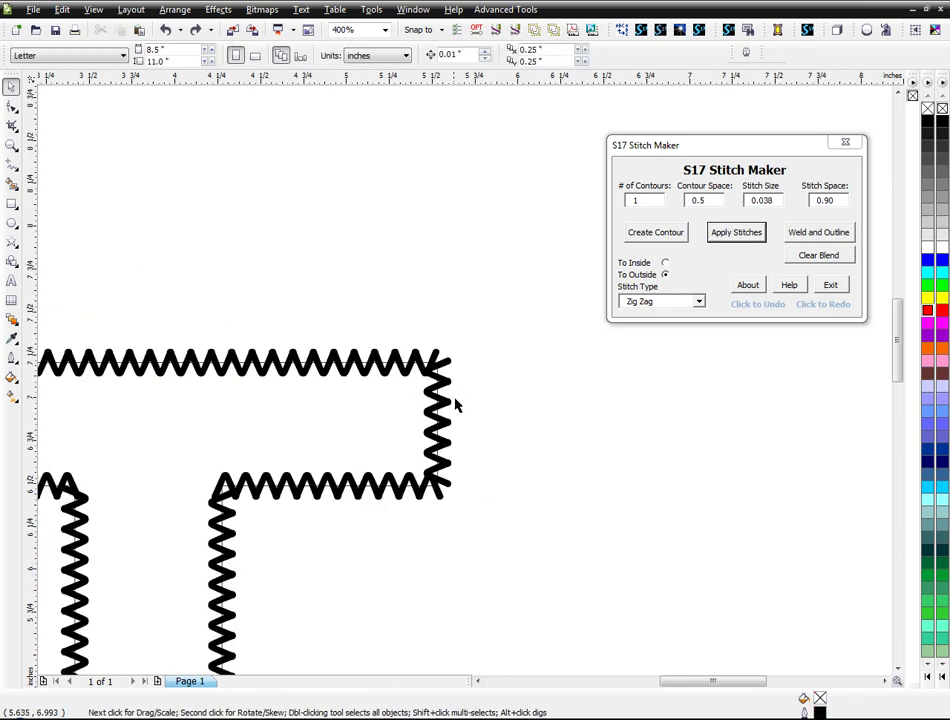
{"action": "scroll", "coordinate": [437, 420], "scroll_direction": "up", "scroll_amount": 1}
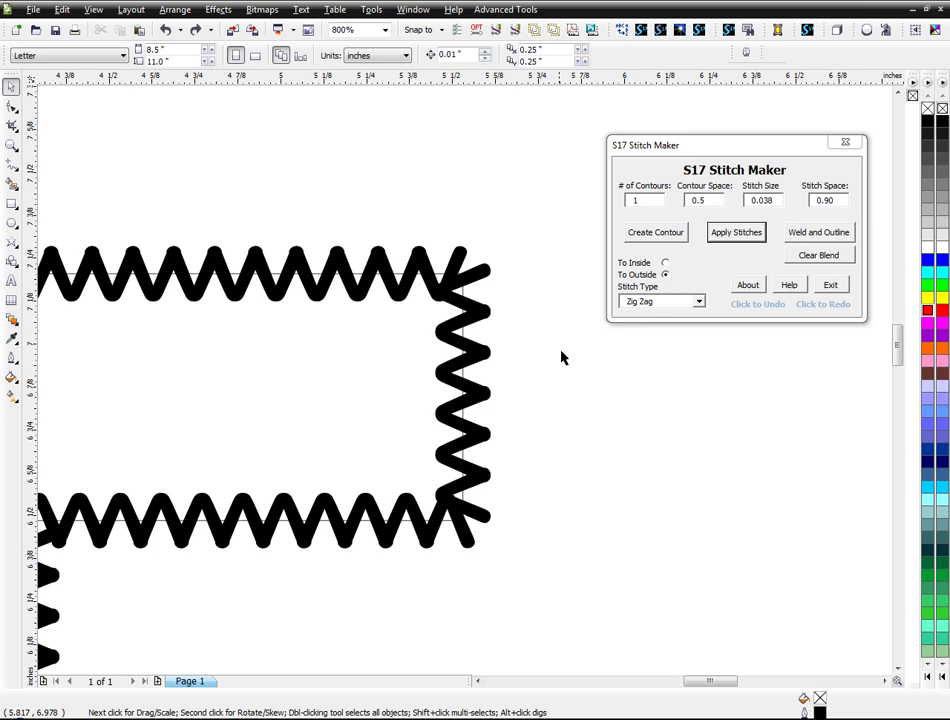
{"action": "scroll", "coordinate": [462, 385], "scroll_direction": "down", "scroll_amount": 3}
{"action": "scroll", "coordinate": [464, 391], "scroll_direction": "up", "scroll_amount": 1}
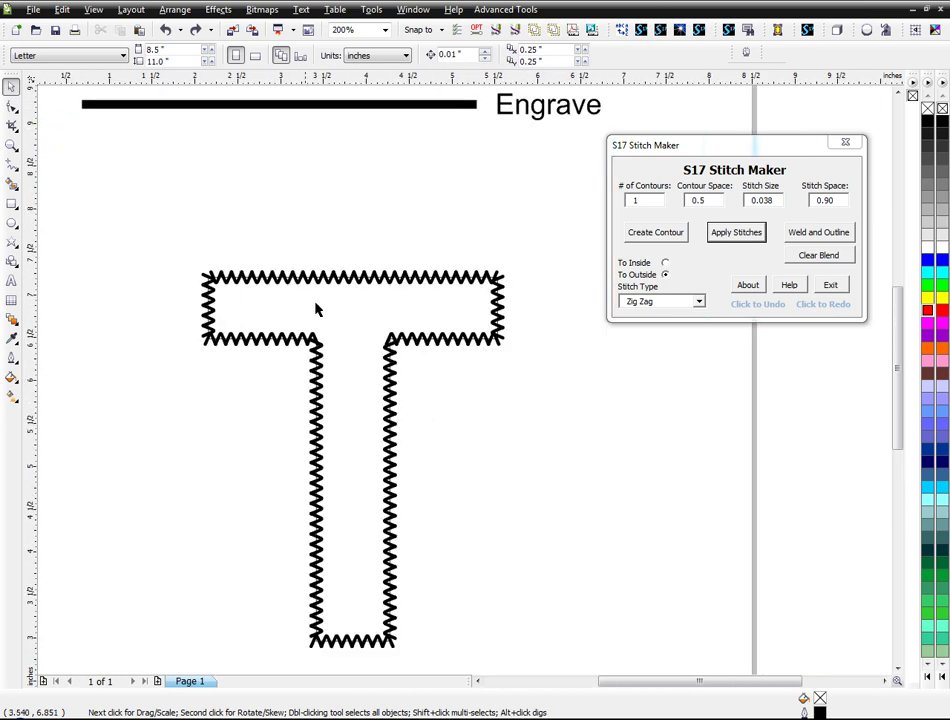
Weld the whole zig-zag T into a cut outline, checking beneath the stitches
{"action": "left_click_drag", "start_coordinate": [148, 233], "coordinate": [556, 666]}
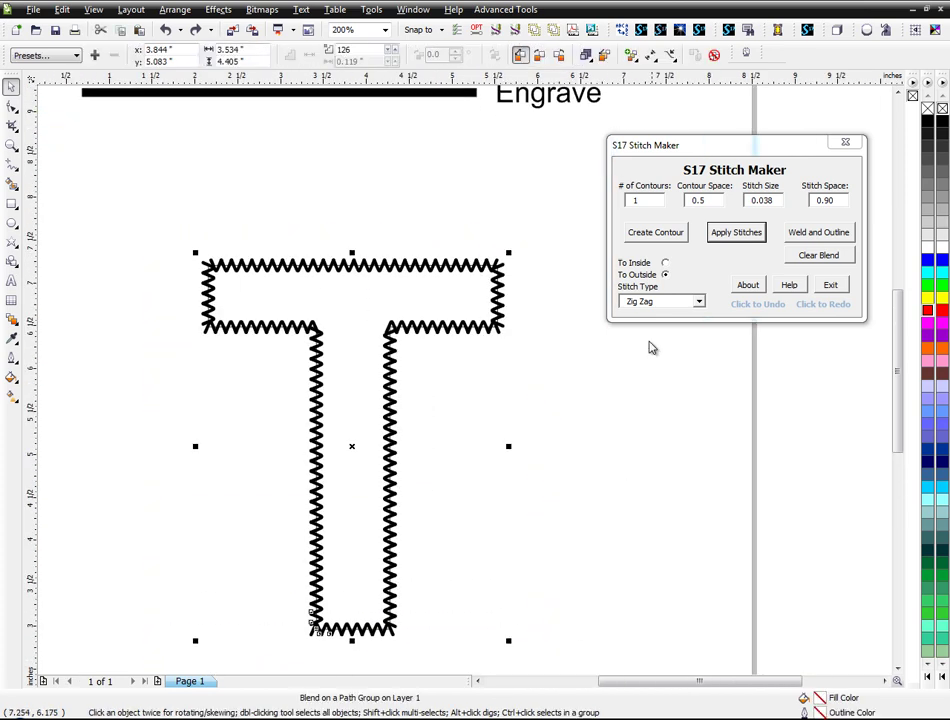
{"action": "left_click", "coordinate": [812, 233]}
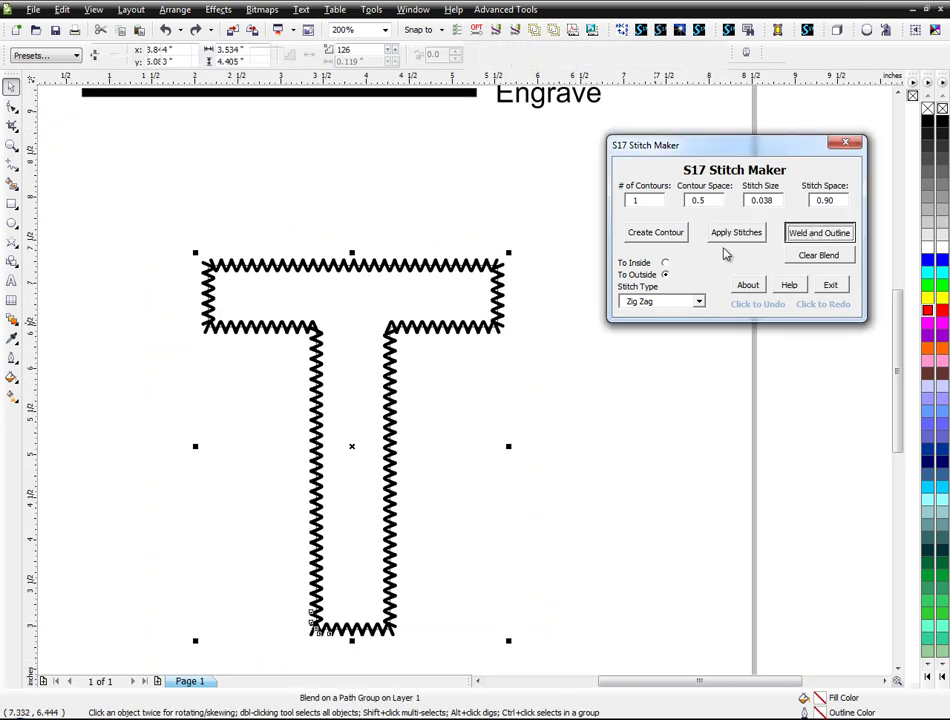
{"action": "left_click", "coordinate": [574, 307]}
{"action": "scroll", "coordinate": [505, 268], "scroll_direction": "up", "scroll_amount": 2}
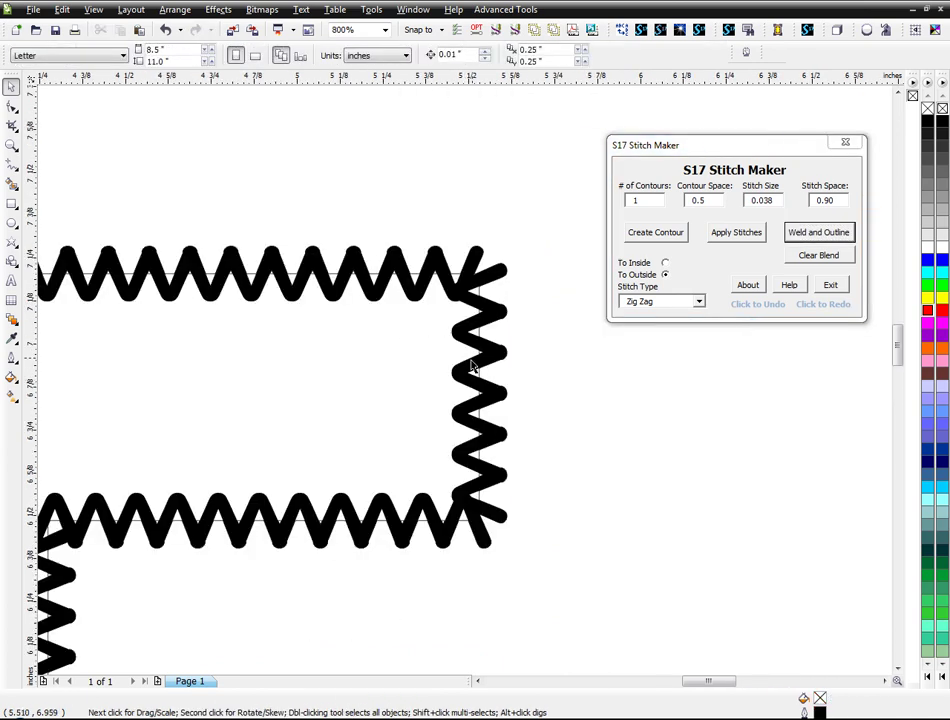
{"action": "left_click_drag", "start_coordinate": [503, 313], "coordinate": [542, 257]}
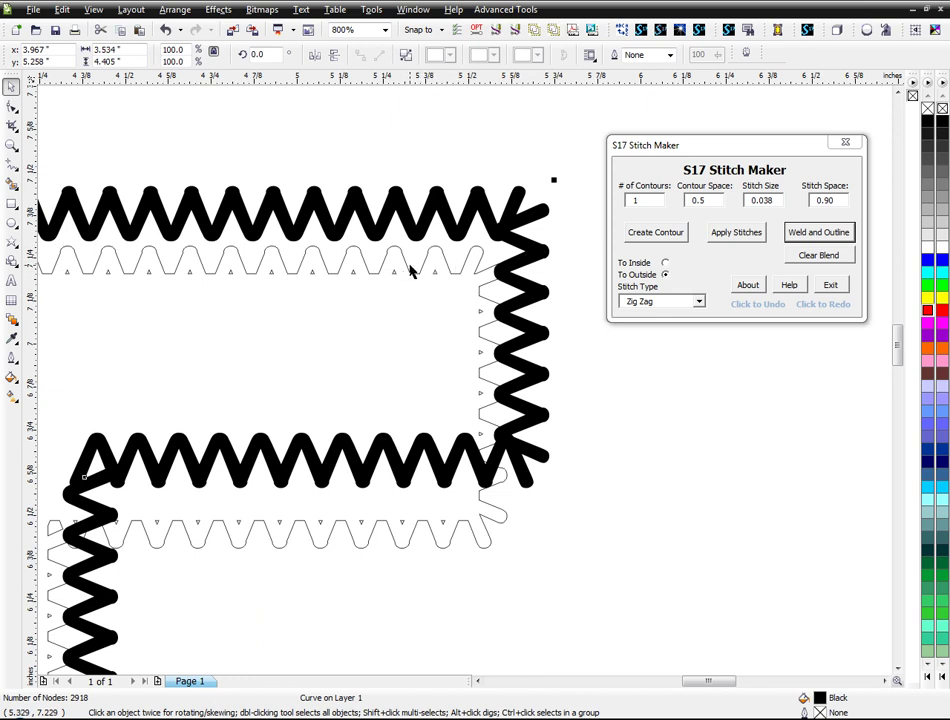
{"action": "key", "text": "ctrl+z"}
{"action": "key", "text": "Escape"}
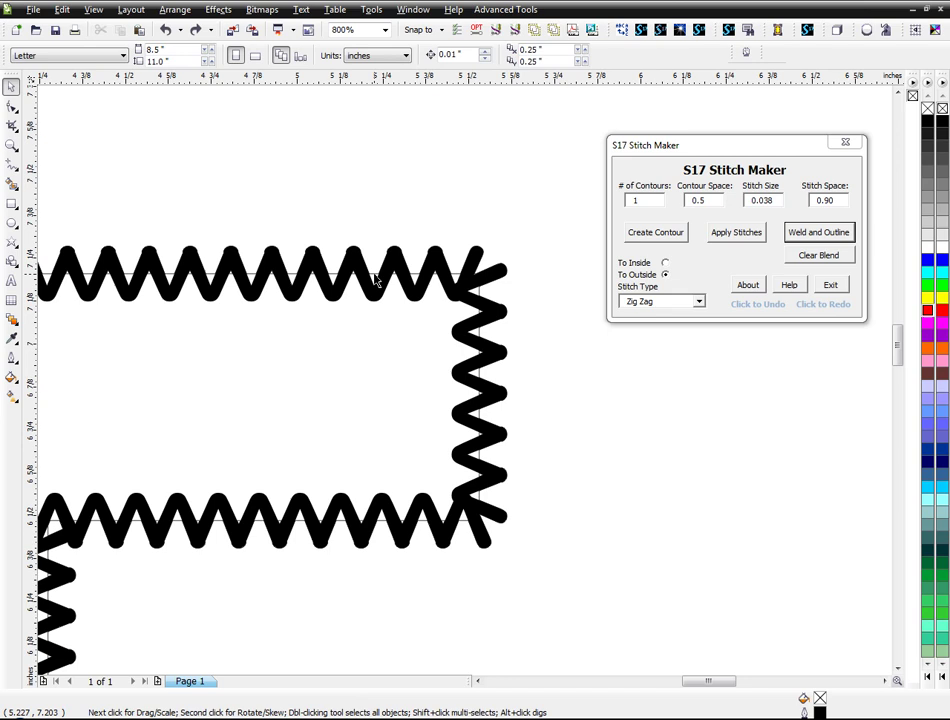
Give the outline curve under the stitches a red hairline
{"action": "left_click", "coordinate": [376, 280]}
{"action": "right_click", "coordinate": [927, 309]}
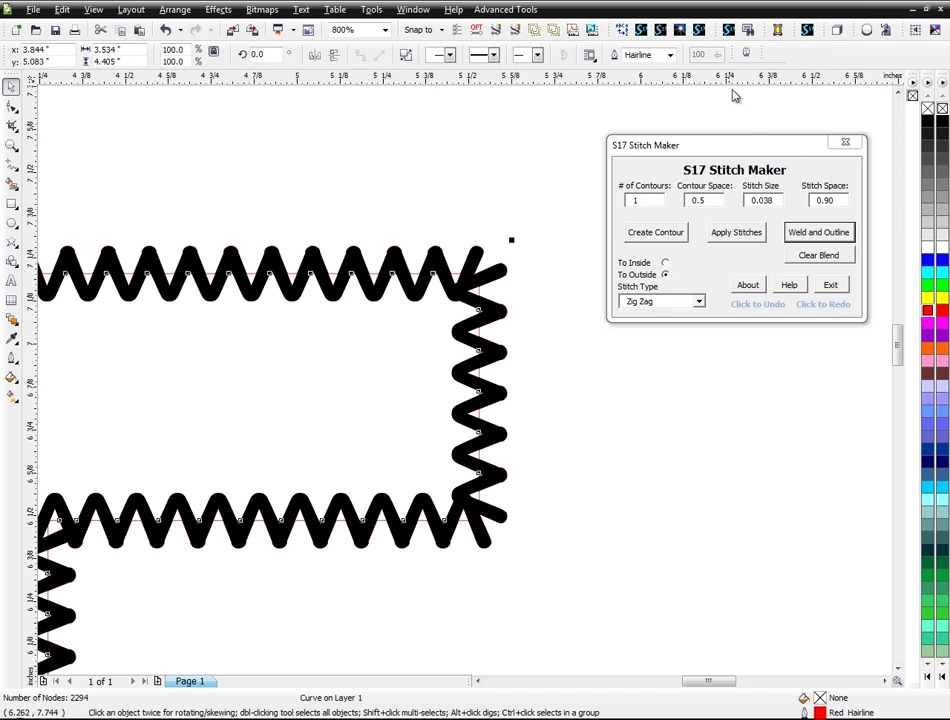
{"action": "key", "text": "Escape"}
{"action": "scroll", "coordinate": [455, 276], "scroll_direction": "up", "scroll_amount": 2}
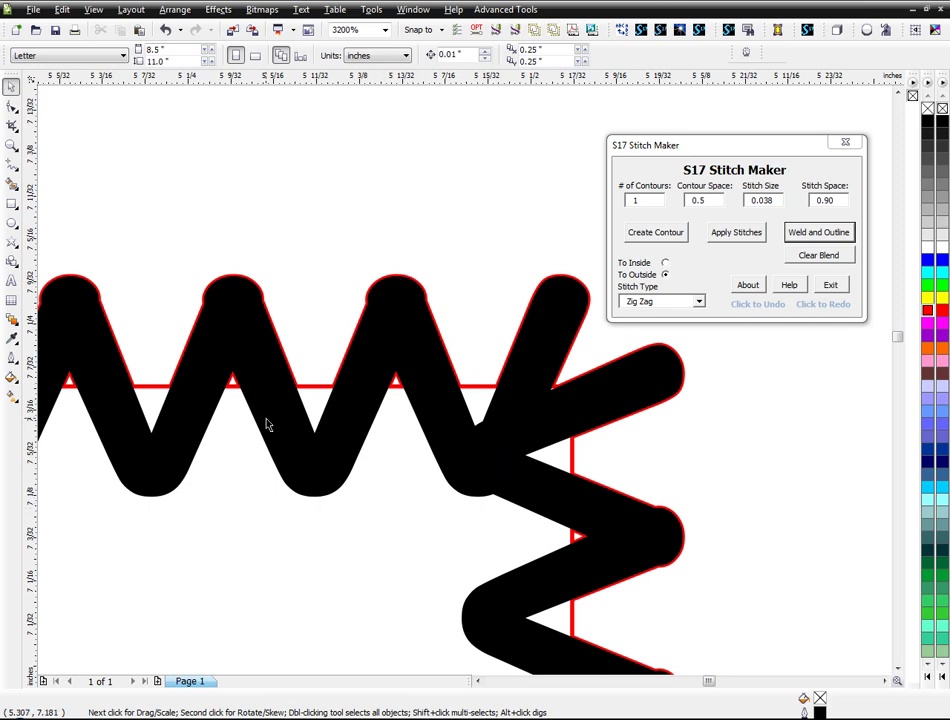
{"action": "scroll", "coordinate": [470, 405], "scroll_direction": "down", "scroll_amount": 2}
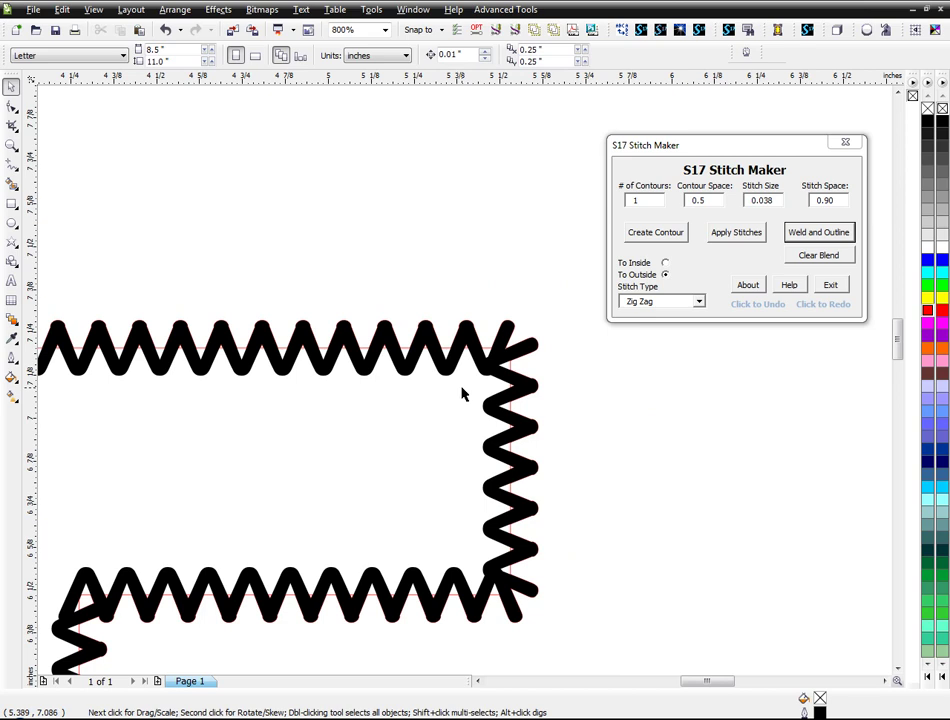
{"action": "scroll", "coordinate": [462, 393], "scroll_direction": "up", "scroll_amount": 2}
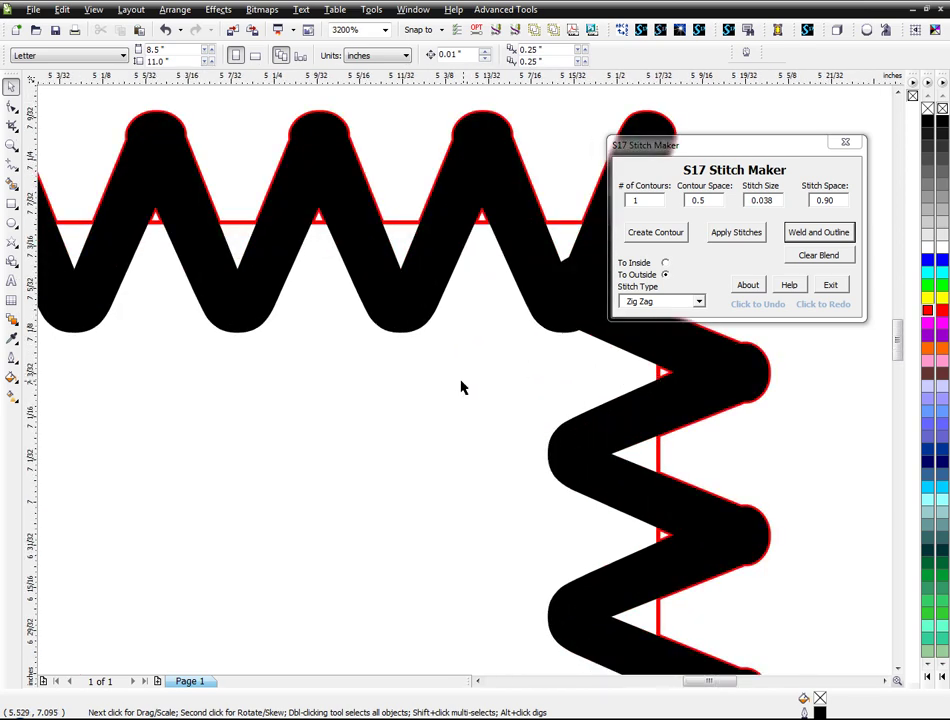
{"action": "scroll", "coordinate": [460, 388], "scroll_direction": "down", "scroll_amount": 3}
{"action": "scroll", "coordinate": [452, 409], "scroll_direction": "up", "scroll_amount": 1}
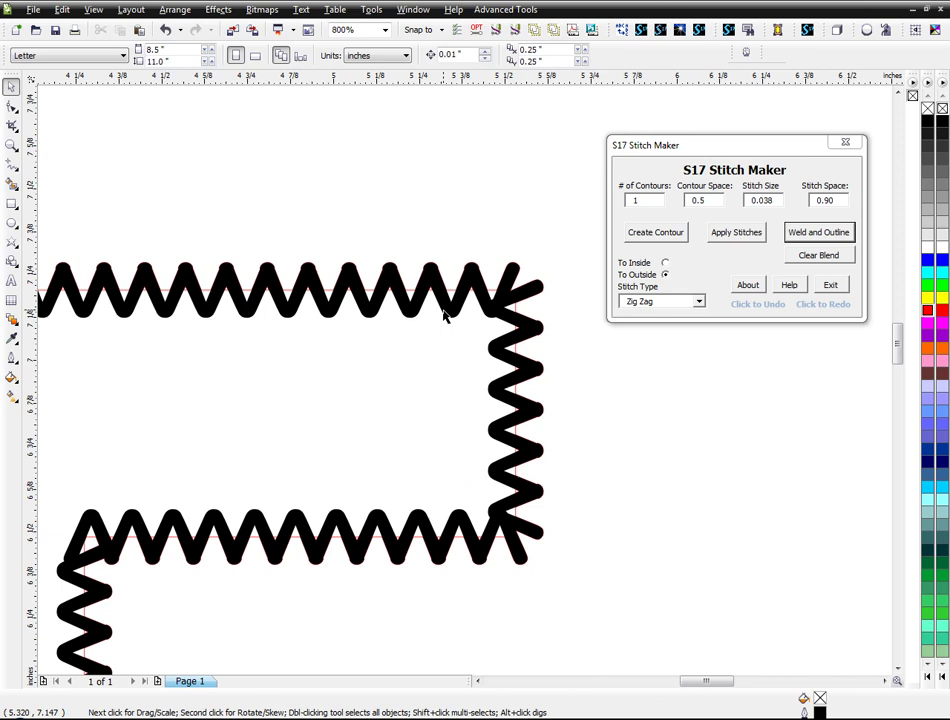
{"action": "scroll", "coordinate": [530, 259], "scroll_direction": "up", "scroll_amount": 1}
{"action": "scroll", "coordinate": [505, 297], "scroll_direction": "down", "scroll_amount": 1}
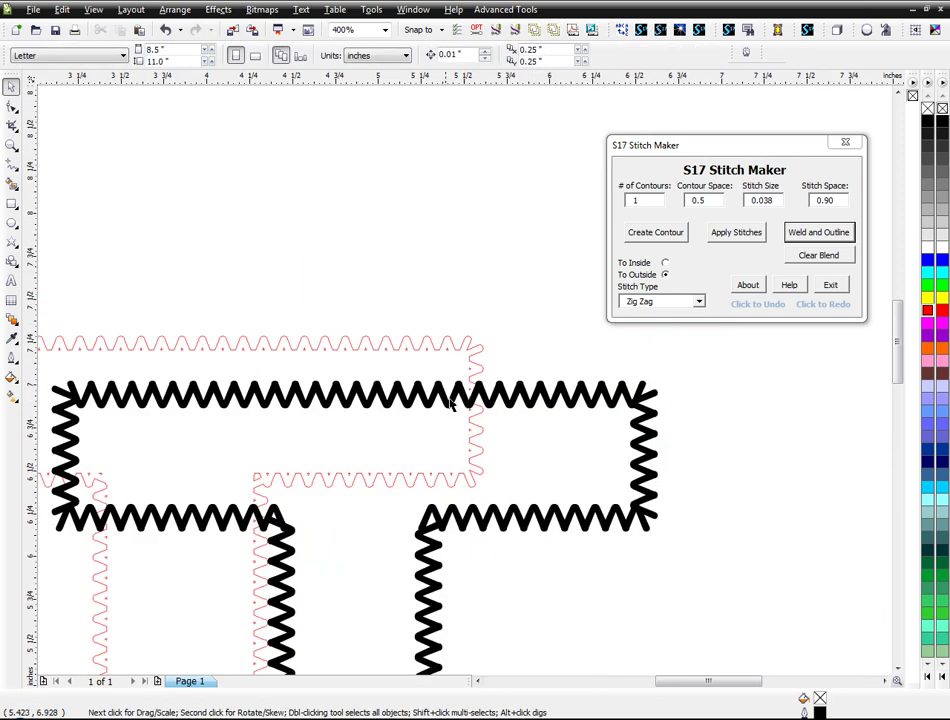
Move the black stitched T to the right and shift the red outline up and left
{"action": "left_click_drag", "start_coordinate": [452, 402], "coordinate": [823, 394]}
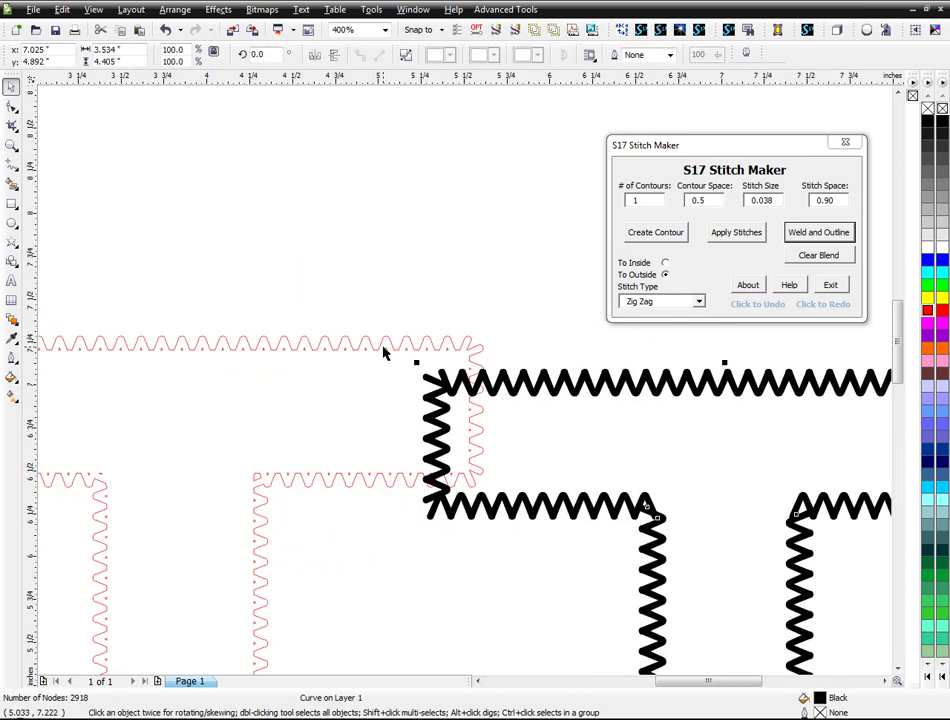
{"action": "left_click_drag", "start_coordinate": [383, 352], "coordinate": [367, 282]}
{"action": "left_click", "coordinate": [419, 318]}
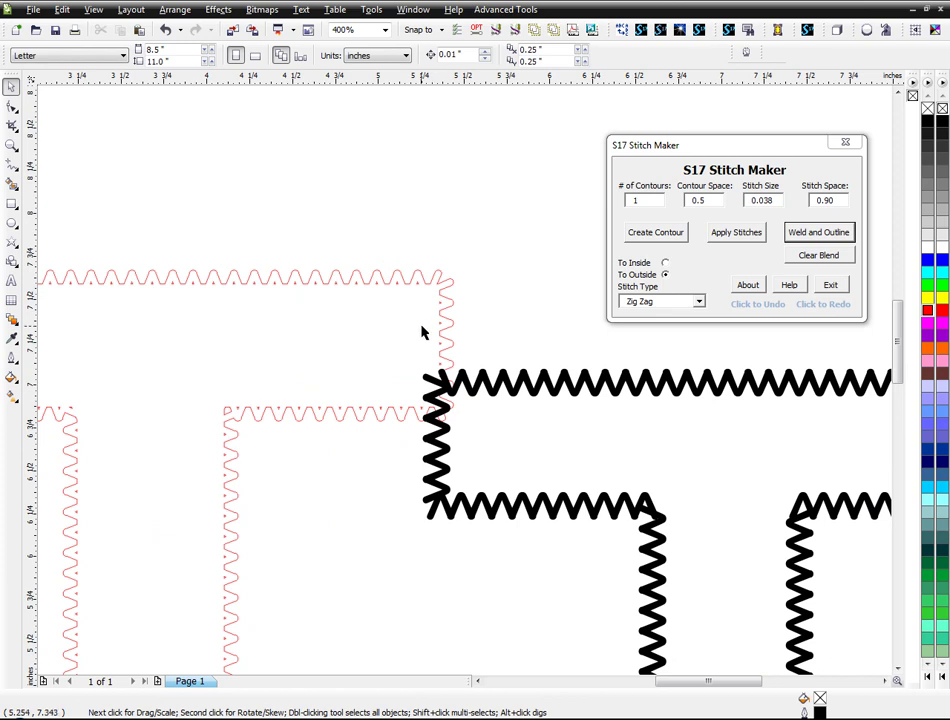
{"action": "scroll", "coordinate": [422, 333], "scroll_direction": "up", "scroll_amount": 1}
Break the red outline curve apart into separate pieces
{"action": "left_click", "coordinate": [430, 296]}
{"action": "right_click", "coordinate": [430, 296]}
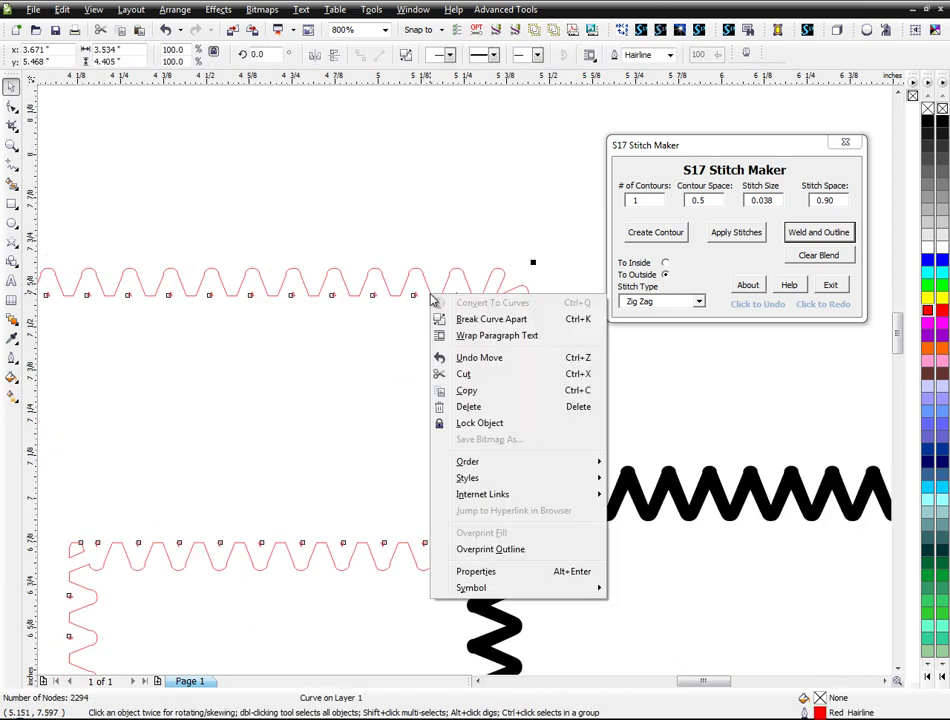
{"action": "left_click", "coordinate": [452, 320]}
{"action": "left_click", "coordinate": [435, 254]}
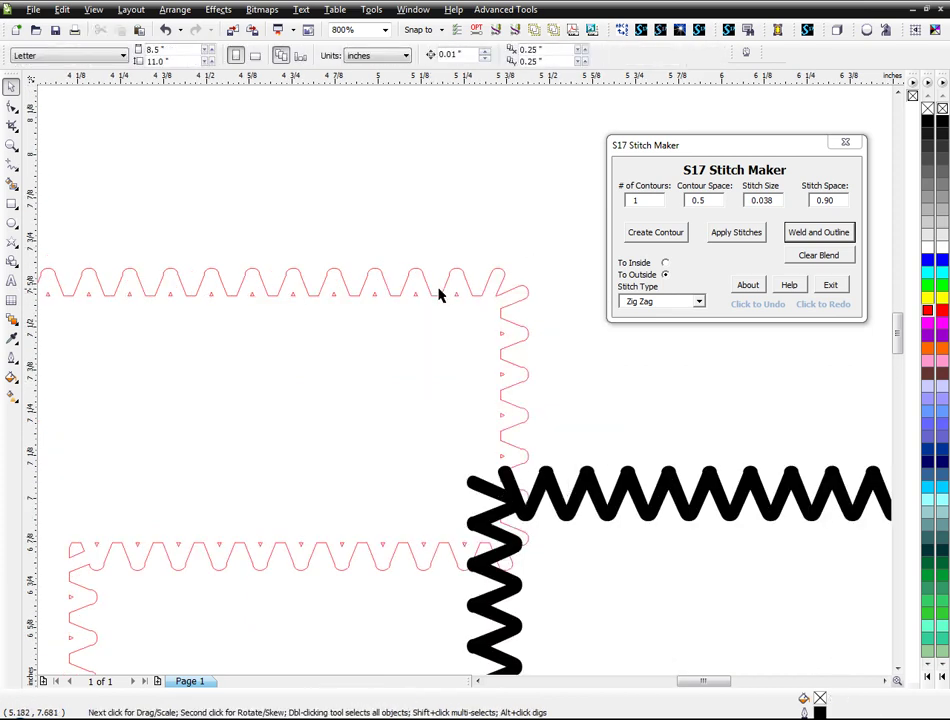
{"action": "scroll", "coordinate": [419, 311], "scroll_direction": "down", "scroll_amount": 2}
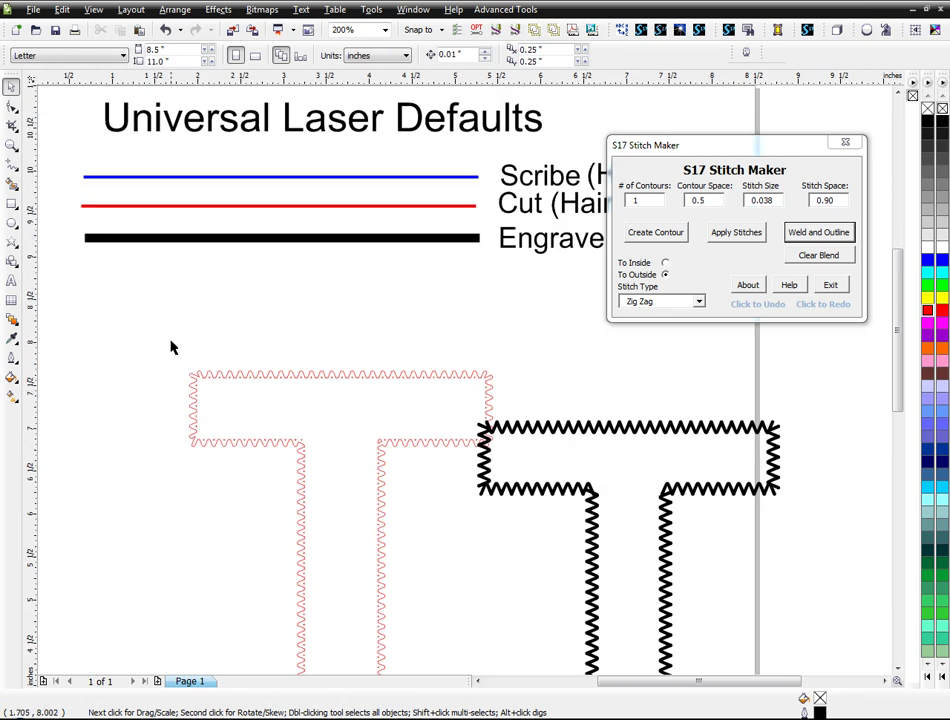
{"action": "scroll", "coordinate": [464, 384], "scroll_direction": "down", "scroll_amount": 1}
Select all pieces of the red T outline and weld them into one curve
{"action": "left_click_drag", "start_coordinate": [420, 362], "coordinate": [700, 598]}
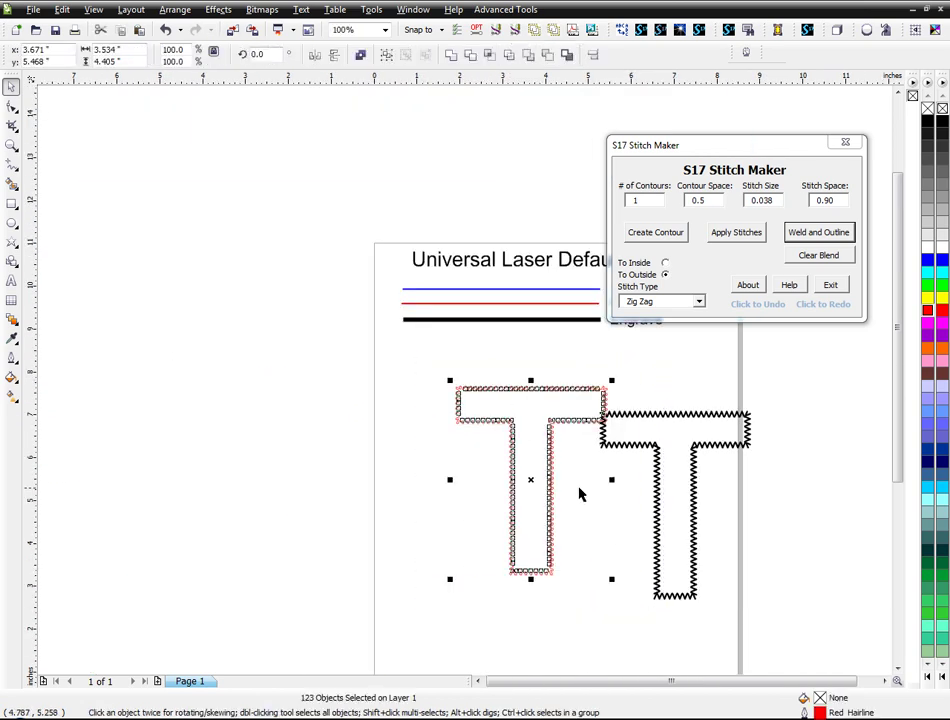
{"action": "scroll", "coordinate": [579, 494], "scroll_direction": "up", "scroll_amount": 3}
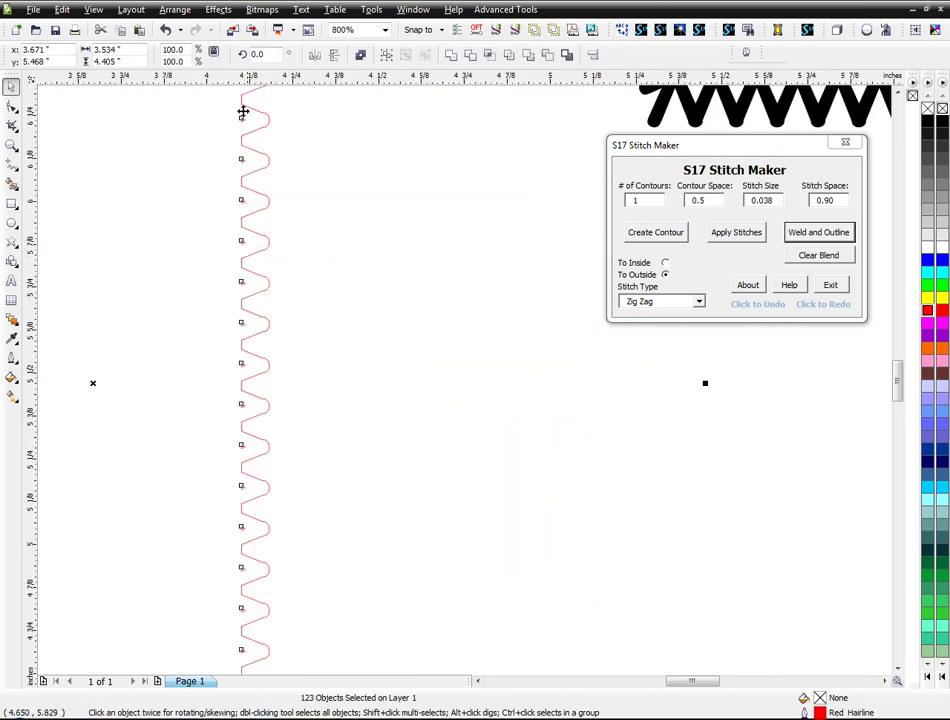
{"action": "left_click", "coordinate": [449, 55]}
{"action": "left_click", "coordinate": [464, 387]}
{"action": "scroll", "coordinate": [464, 387], "scroll_direction": "down", "scroll_amount": 1}
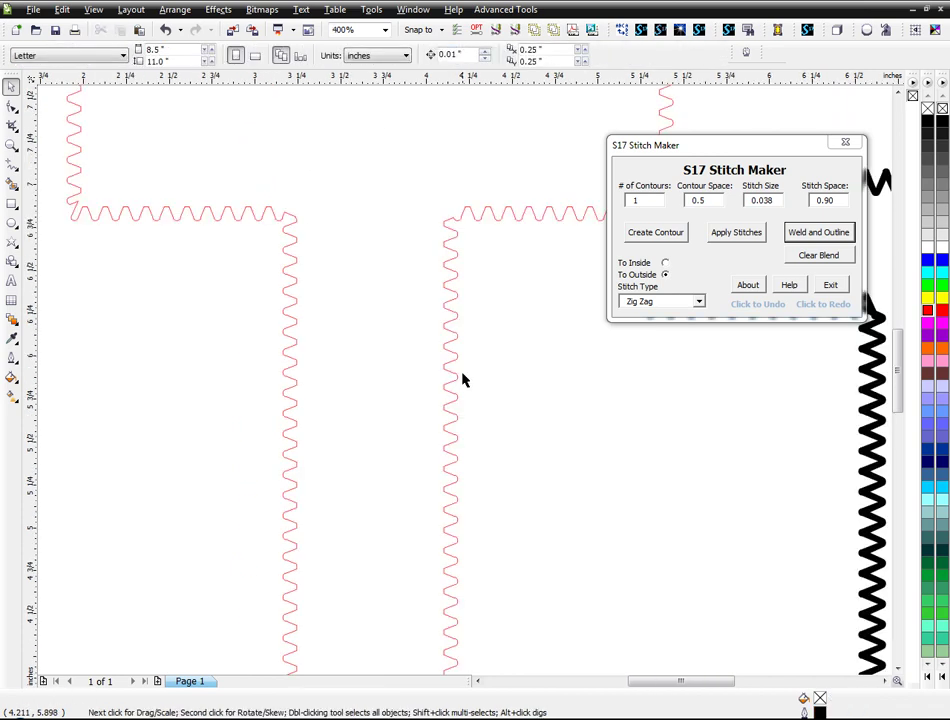
{"action": "scroll", "coordinate": [463, 375], "scroll_direction": "down", "scroll_amount": 1}
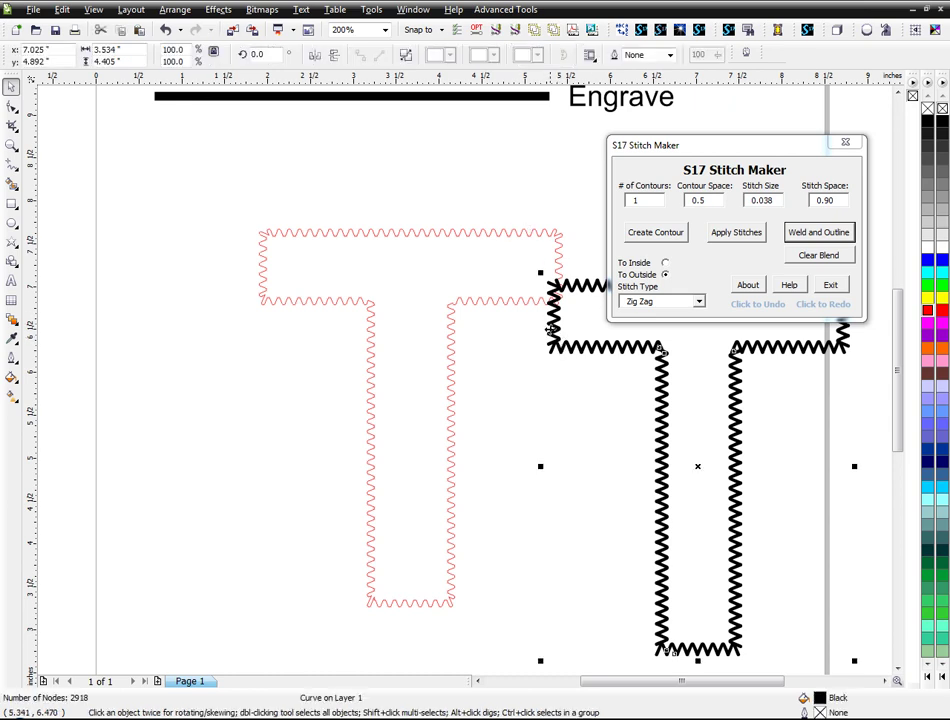
Centre-align the black stitched T with the red outline using E and C
{"action": "left_click", "coordinate": [514, 302], "text": "shift"}
{"action": "key", "text": "e"}
{"action": "key", "text": "c"}
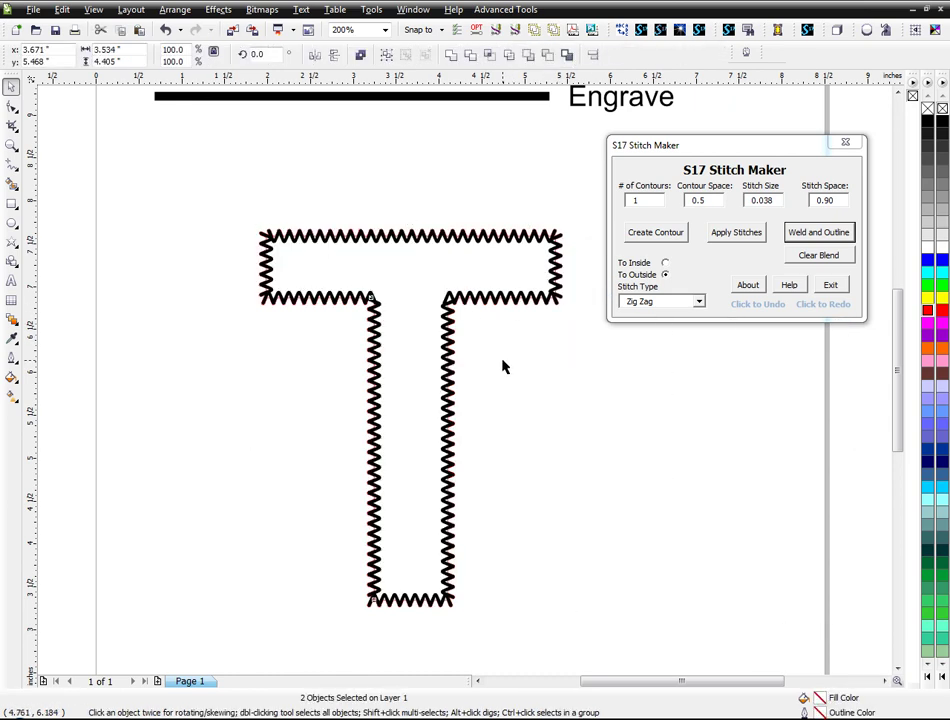
{"action": "scroll", "coordinate": [491, 313], "scroll_direction": "up", "scroll_amount": 2}
{"action": "scroll", "coordinate": [491, 313], "scroll_direction": "up", "scroll_amount": 1}
{"action": "scroll", "coordinate": [465, 333], "scroll_direction": "down", "scroll_amount": 2}
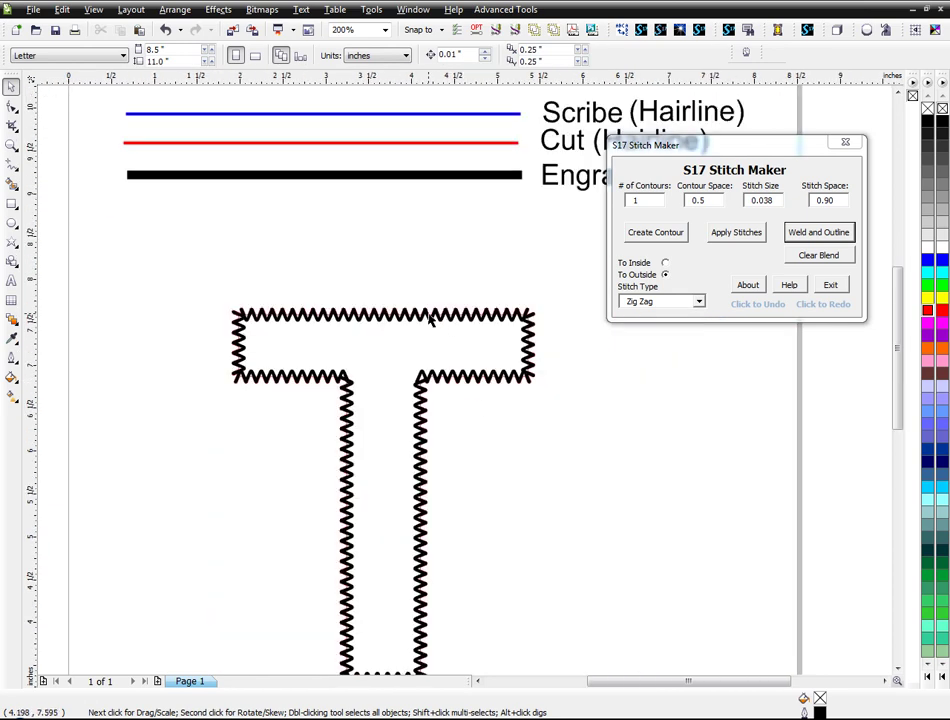
Fill the red outline curve yellow behind the black stitches
{"action": "left_click", "coordinate": [431, 318]}
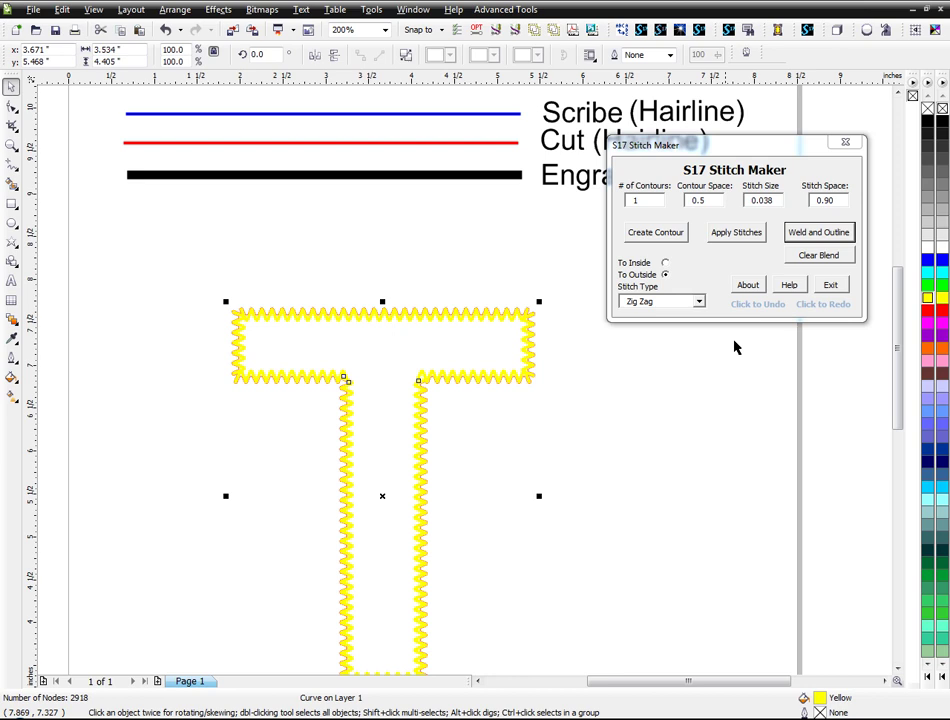
{"action": "scroll", "coordinate": [435, 330], "scroll_direction": "up", "scroll_amount": 2}
{"action": "left_click", "coordinate": [437, 323]}
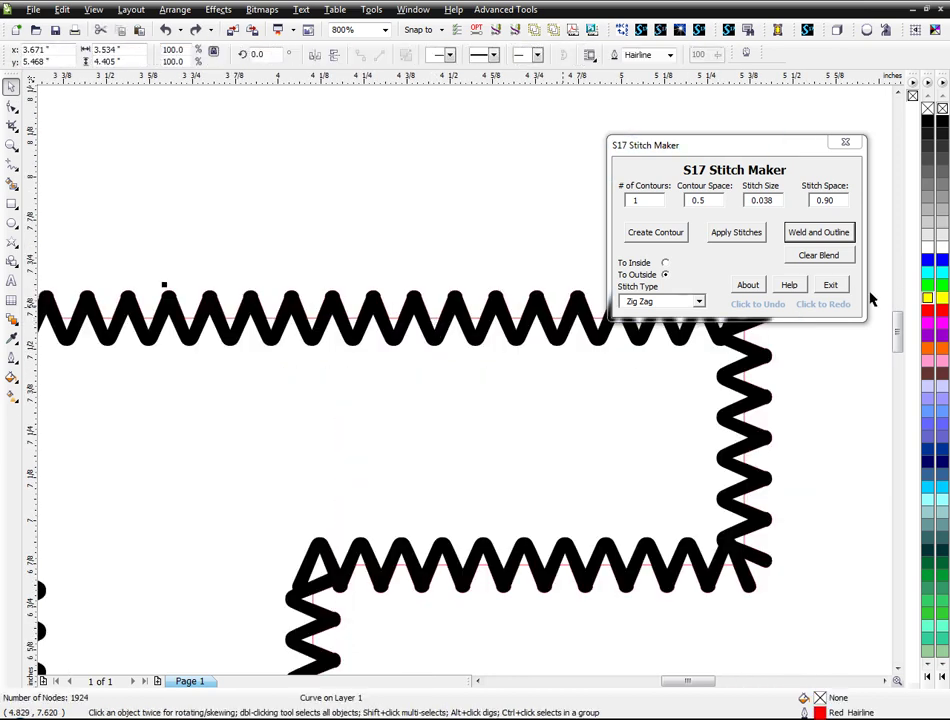
{"action": "left_click", "coordinate": [929, 299]}
{"action": "left_click", "coordinate": [829, 409]}
{"action": "scroll", "coordinate": [443, 388], "scroll_direction": "down", "scroll_amount": 1}
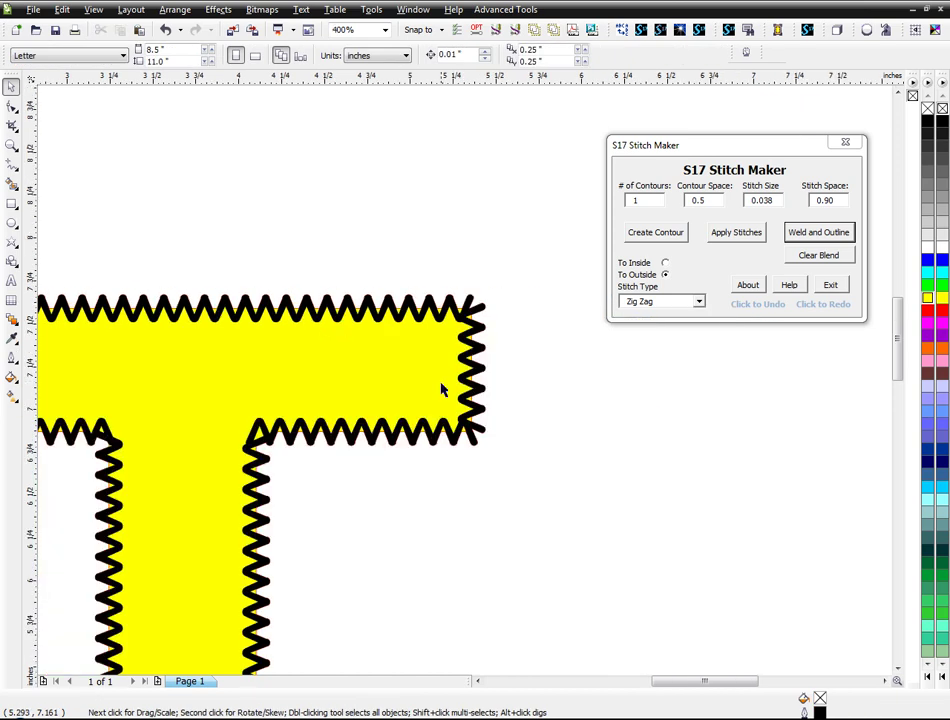
{"action": "scroll", "coordinate": [409, 441], "scroll_direction": "down", "scroll_amount": 2}
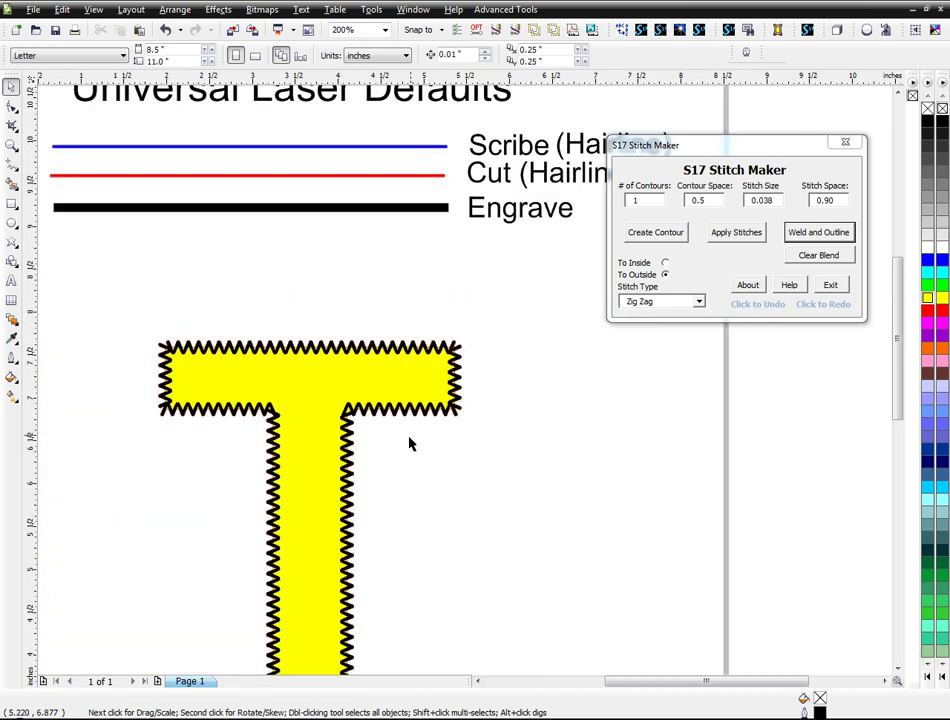
{"action": "scroll", "coordinate": [410, 468], "scroll_direction": "up", "scroll_amount": 1}
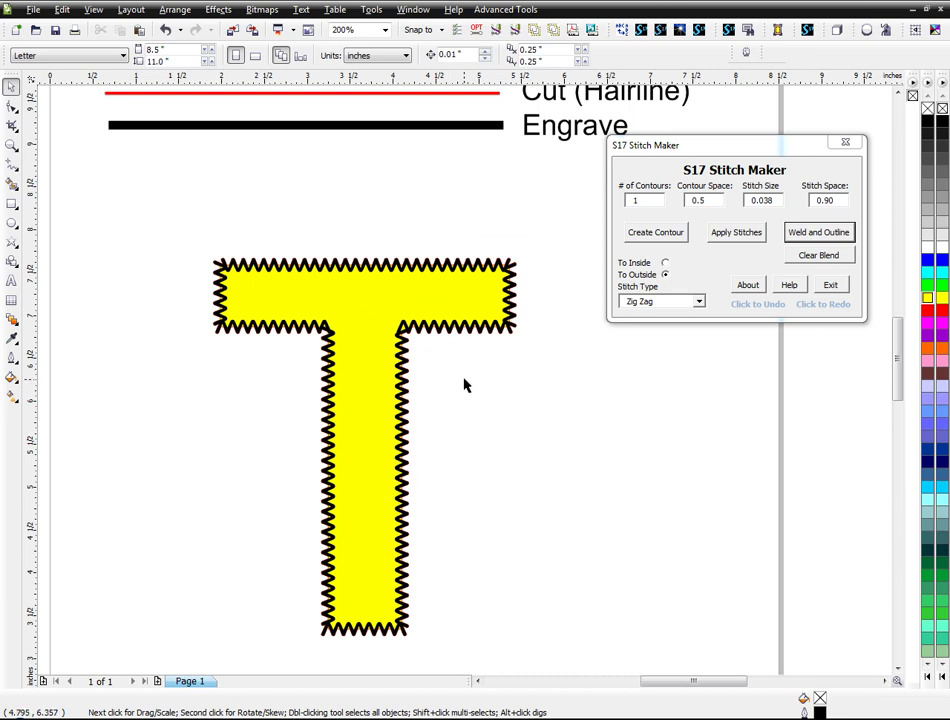
{"action": "scroll", "coordinate": [425, 342], "scroll_direction": "up", "scroll_amount": 1}
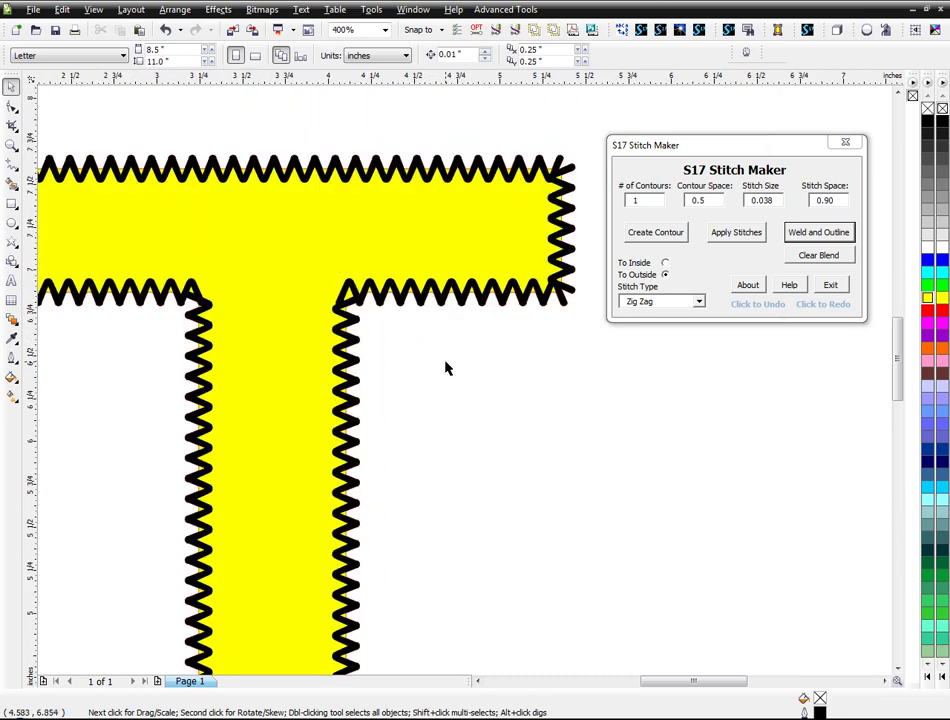
{"action": "scroll", "coordinate": [447, 368], "scroll_direction": "down", "scroll_amount": 1}
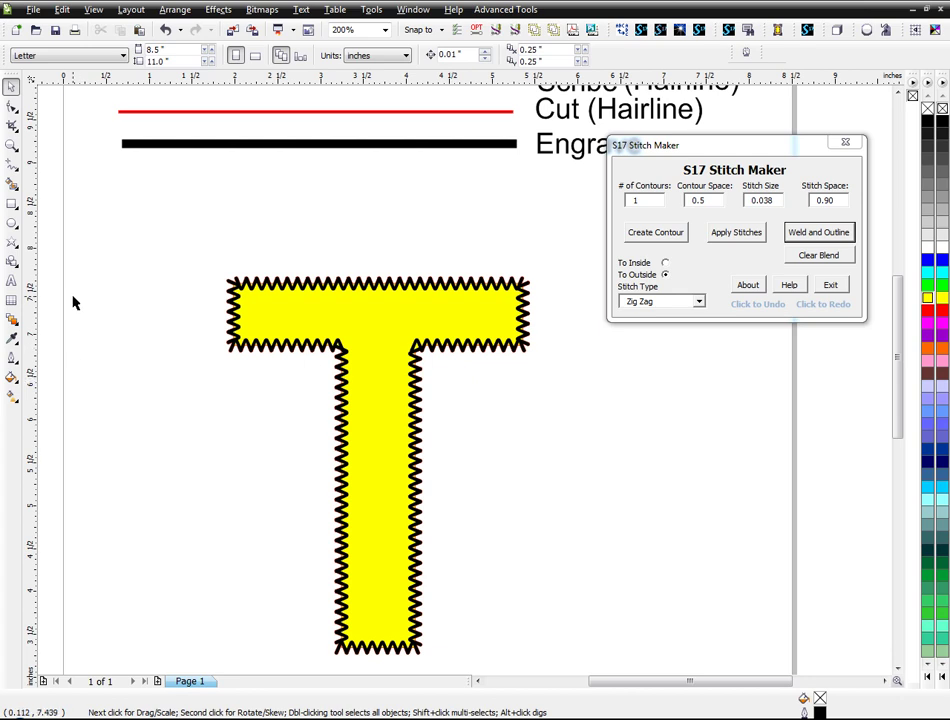
Draw a rectangle around the T with corner radius 50
{"action": "left_click", "coordinate": [12, 203]}
{"action": "mouse_move", "coordinate": [186, 254]}
{"action": "left_mouse_down"}
{"action": "mouse_move", "coordinate": [240, 343]}
{"action": "mouse_move", "coordinate": [548, 614]}
{"action": "mouse_move", "coordinate": [577, 670]}
{"action": "mouse_move", "coordinate": [572, 621]}
{"action": "left_mouse_up"}
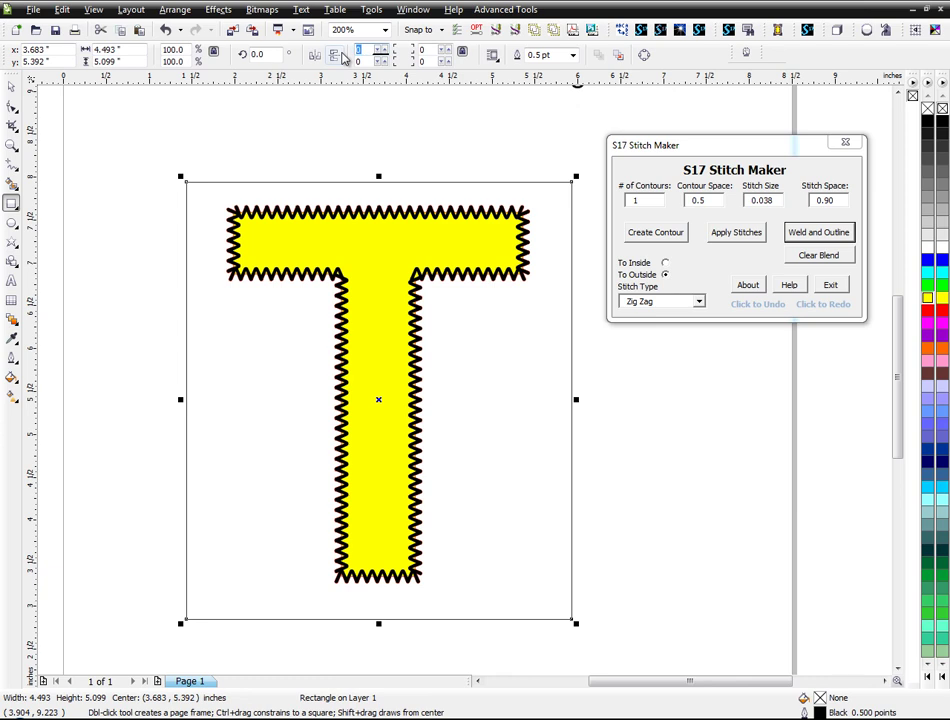
{"action": "type", "text": "50"}
{"action": "key", "text": "Return"}
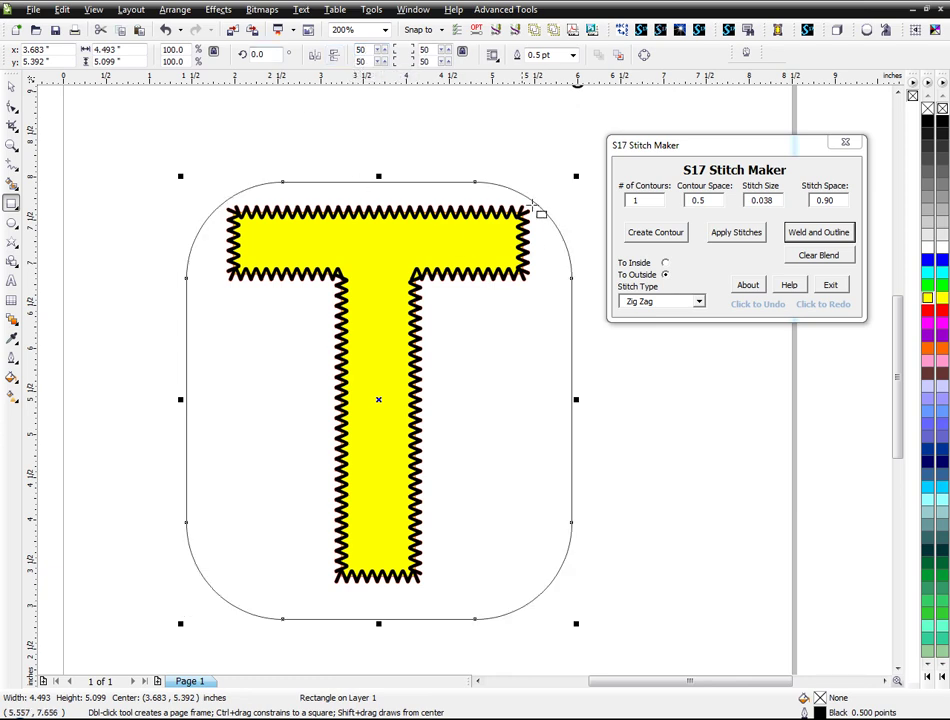
Drag a corner of the rounded rectangle outward to give the T more room
{"action": "left_click", "coordinate": [12, 87]}
{"action": "left_click_drag", "start_coordinate": [180, 173], "coordinate": [165, 155]}
{"action": "left_click", "coordinate": [195, 174]}
{"action": "scroll", "coordinate": [345, 272], "scroll_direction": "down", "scroll_amount": 2}
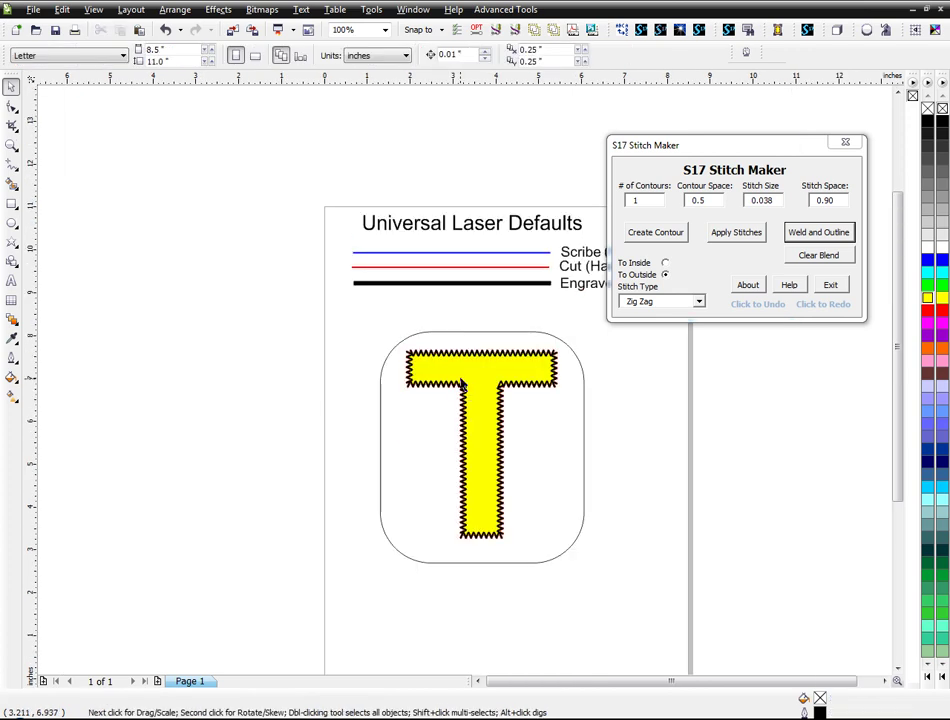
{"action": "left_click_drag", "start_coordinate": [337, 312], "coordinate": [642, 627]}
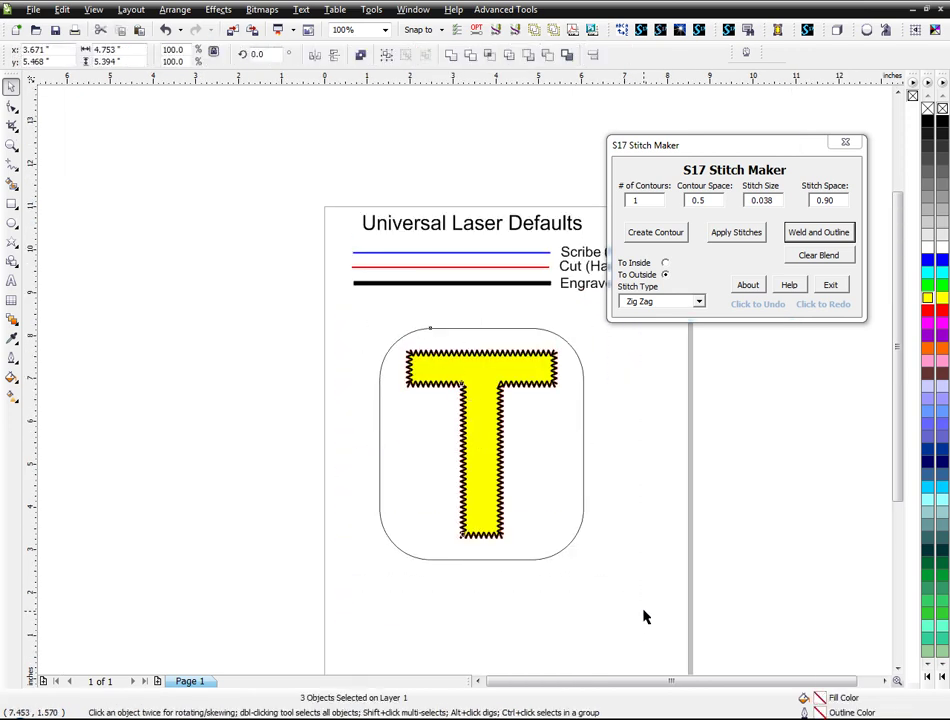
{"action": "left_click", "coordinate": [644, 617]}
{"action": "scroll", "coordinate": [603, 460], "scroll_direction": "up", "scroll_amount": 2}
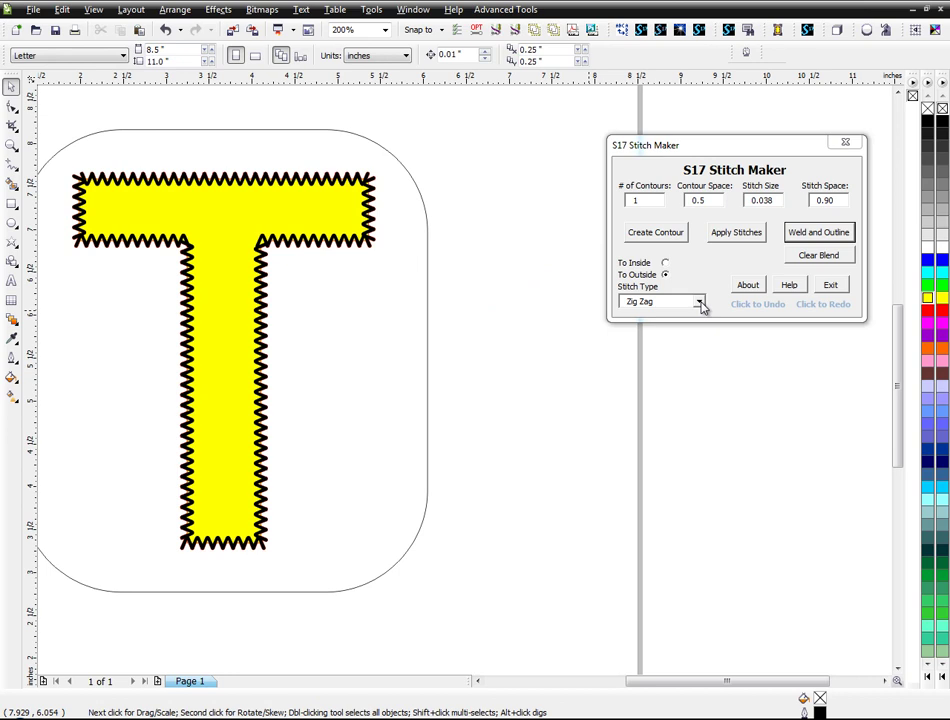
Line the rounded rectangle with Straight Stitch dashes at 0.15 contour spacing
{"action": "left_click", "coordinate": [645, 302]}
{"action": "left_click", "coordinate": [650, 314]}
{"action": "left_click", "coordinate": [428, 314]}
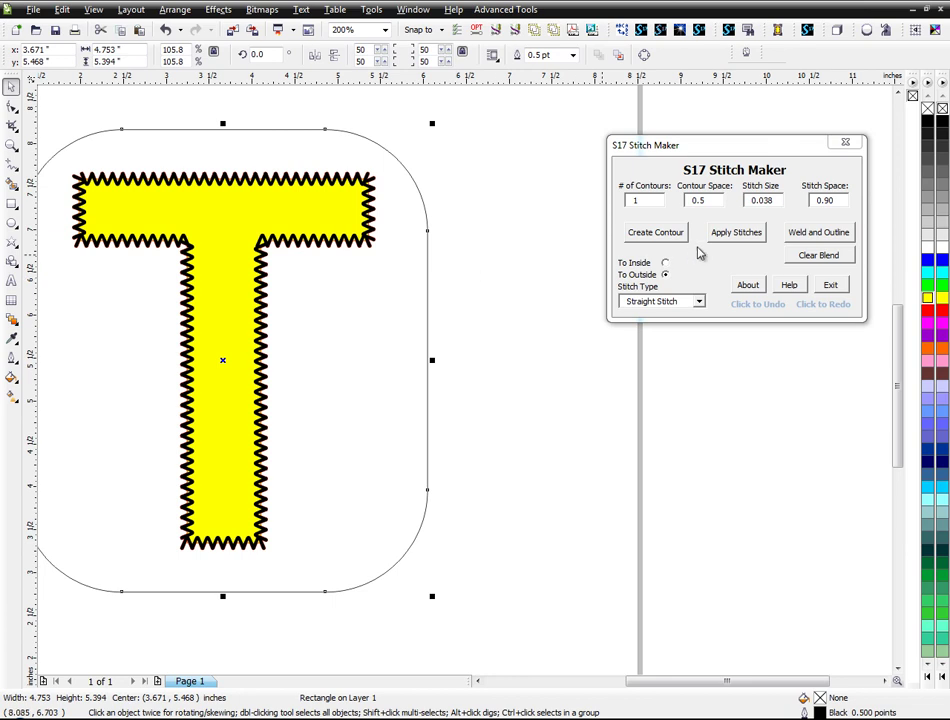
{"action": "left_click", "coordinate": [699, 201]}
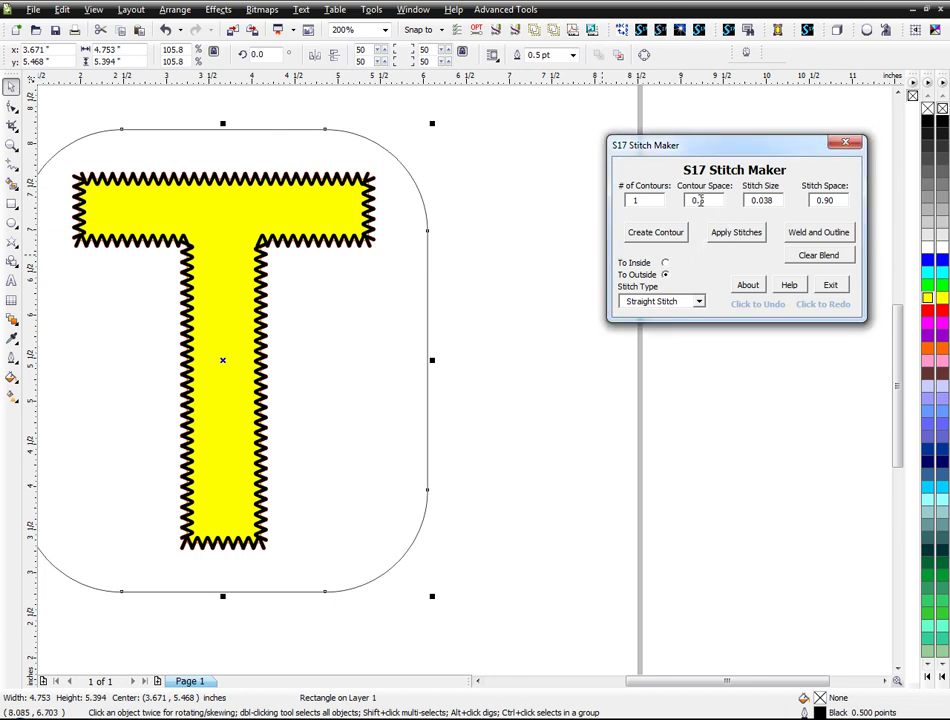
{"action": "left_click", "coordinate": [733, 241]}
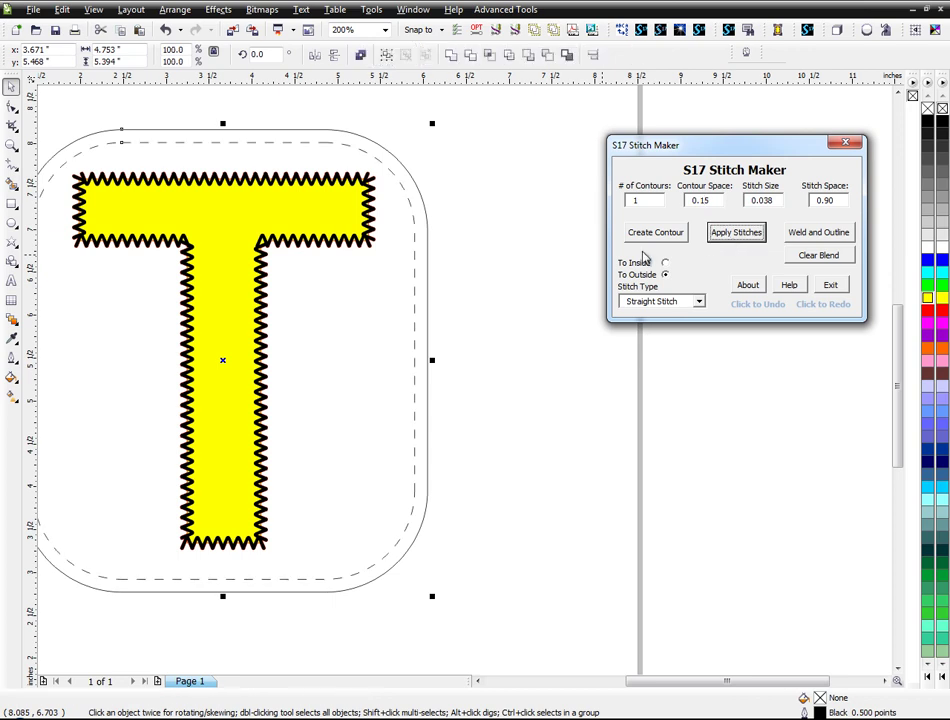
{"action": "left_click", "coordinate": [426, 292]}
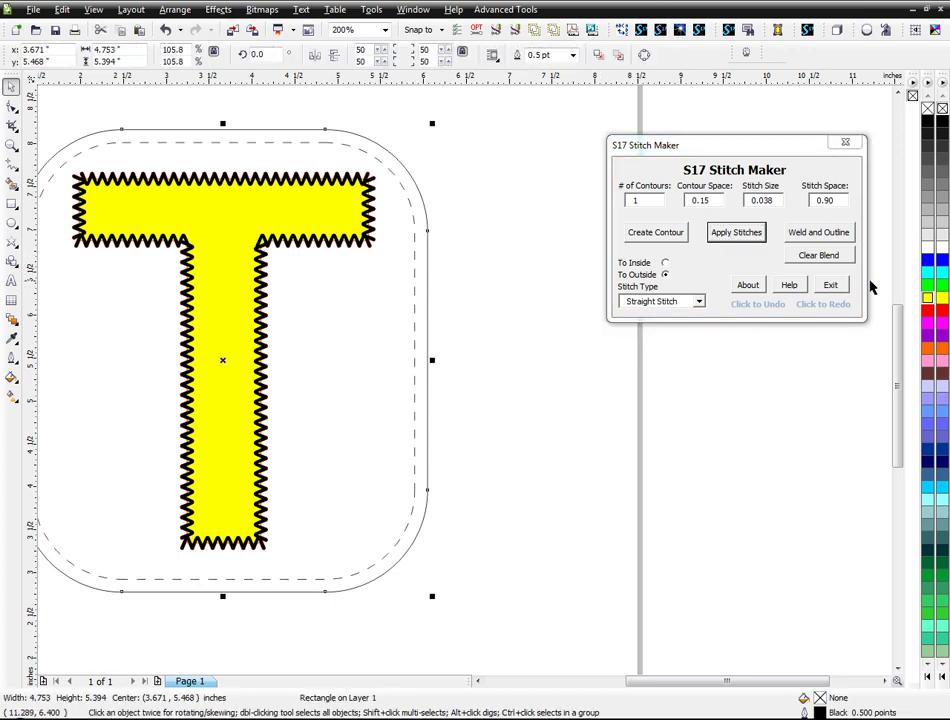
{"action": "left_click", "coordinate": [497, 295]}
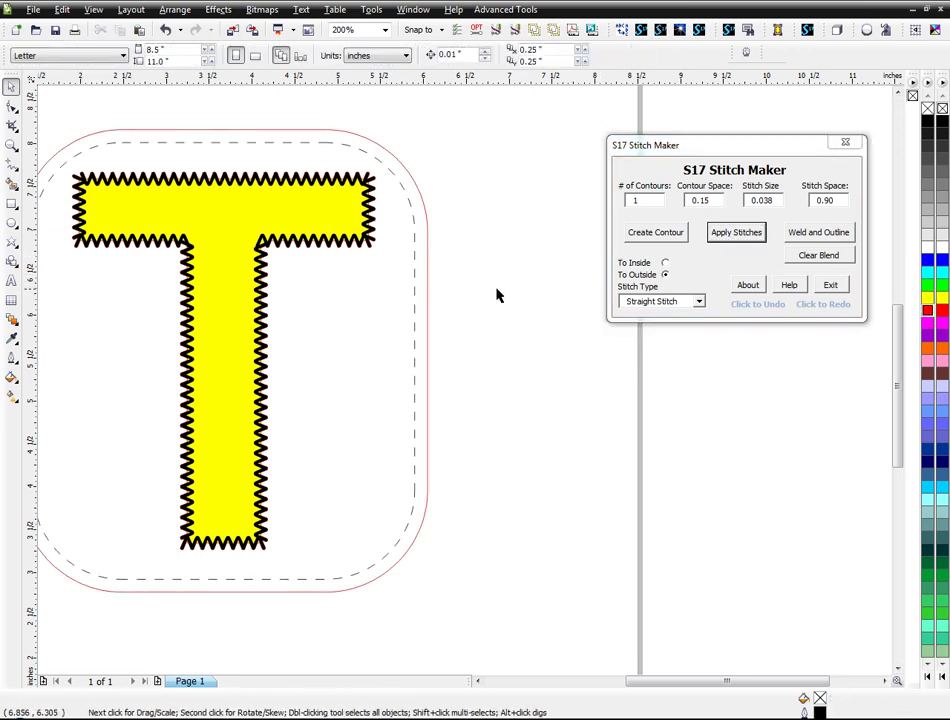
{"action": "left_click", "coordinate": [416, 292]}
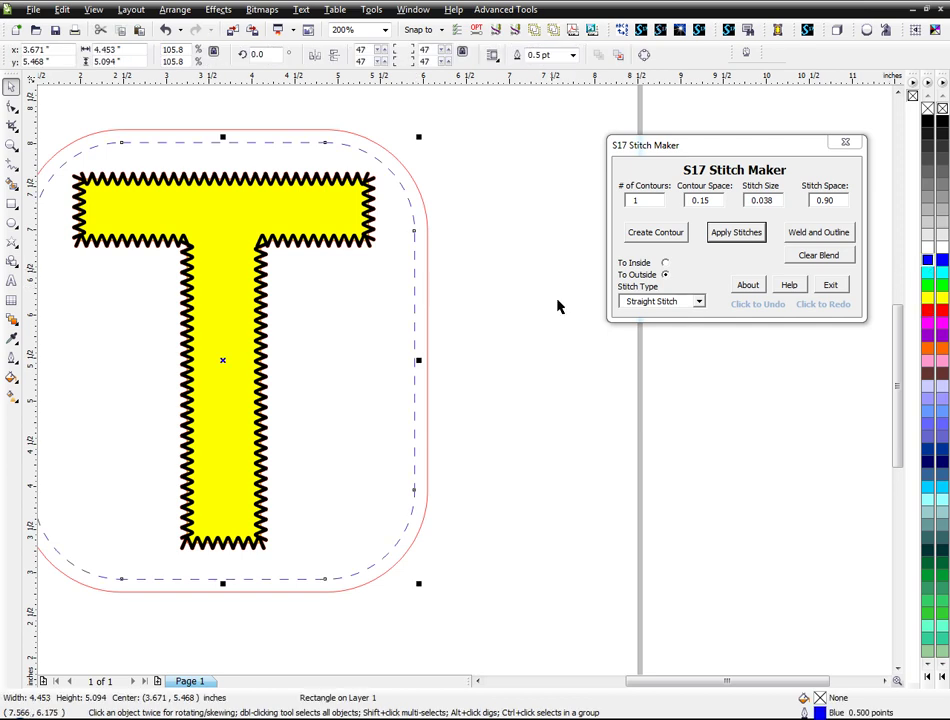
Set the dashed stitch line's outline width to Hairline
{"action": "left_click", "coordinate": [405, 331]}
{"action": "scroll", "coordinate": [467, 387], "scroll_direction": "up", "scroll_amount": 1}
{"action": "scroll", "coordinate": [465, 387], "scroll_direction": "down", "scroll_amount": 1}
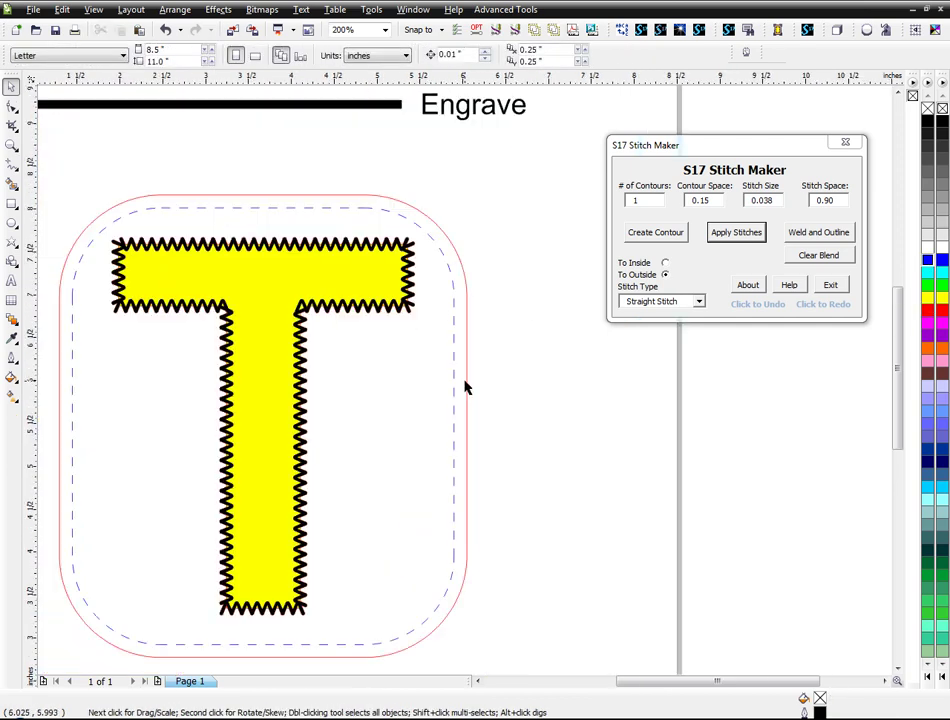
{"action": "left_click", "coordinate": [453, 398]}
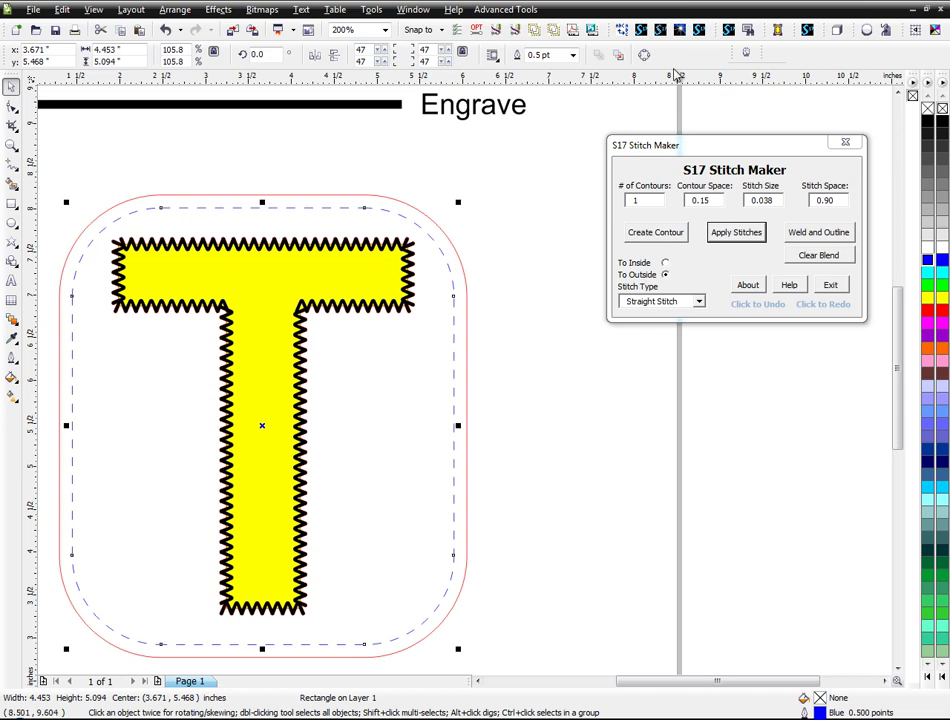
{"action": "left_click", "coordinate": [573, 55]}
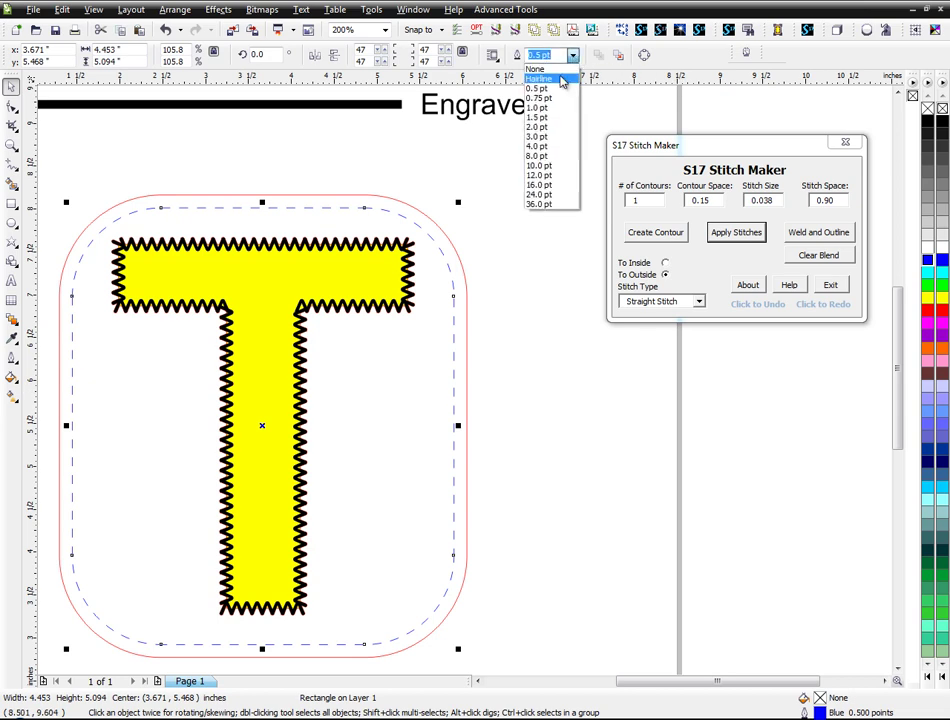
{"action": "left_click", "coordinate": [563, 80]}
Zoom in to inspect the hairline stitch line, then marquee-select the T with all its outlines
{"action": "left_click", "coordinate": [460, 267]}
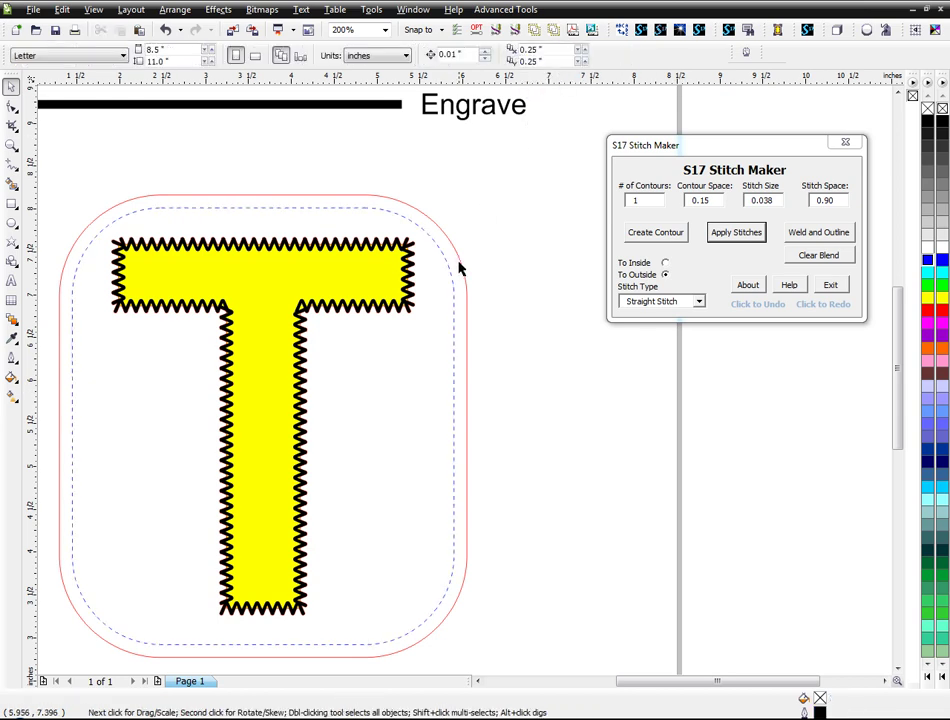
{"action": "scroll", "coordinate": [465, 387], "scroll_direction": "up", "scroll_amount": 1}
{"action": "left_click", "coordinate": [446, 378]}
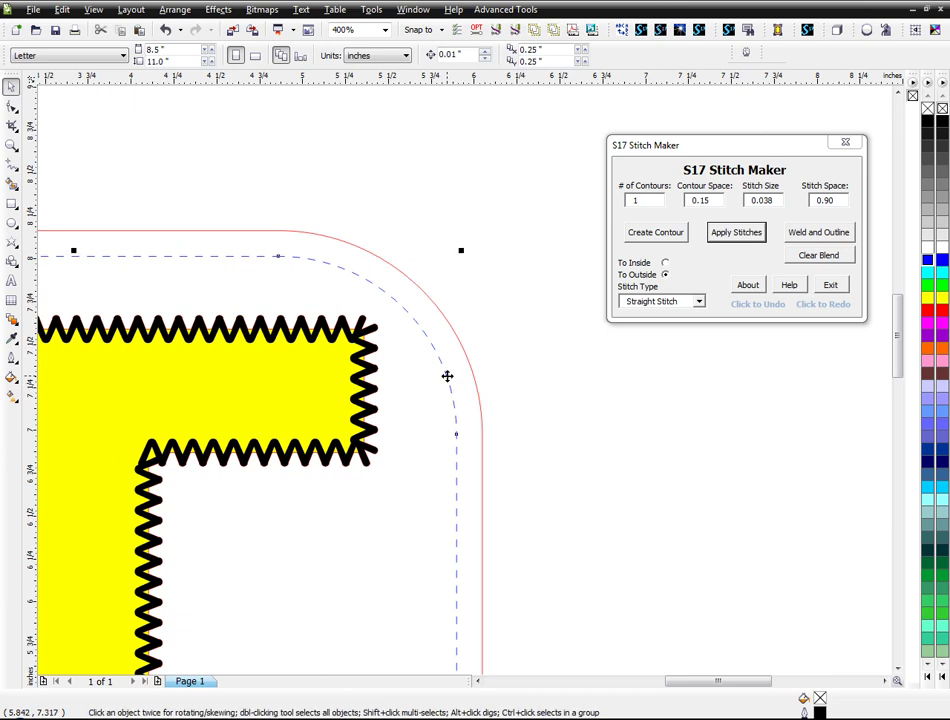
{"action": "left_click", "coordinate": [512, 371]}
{"action": "left_click", "coordinate": [433, 348]}
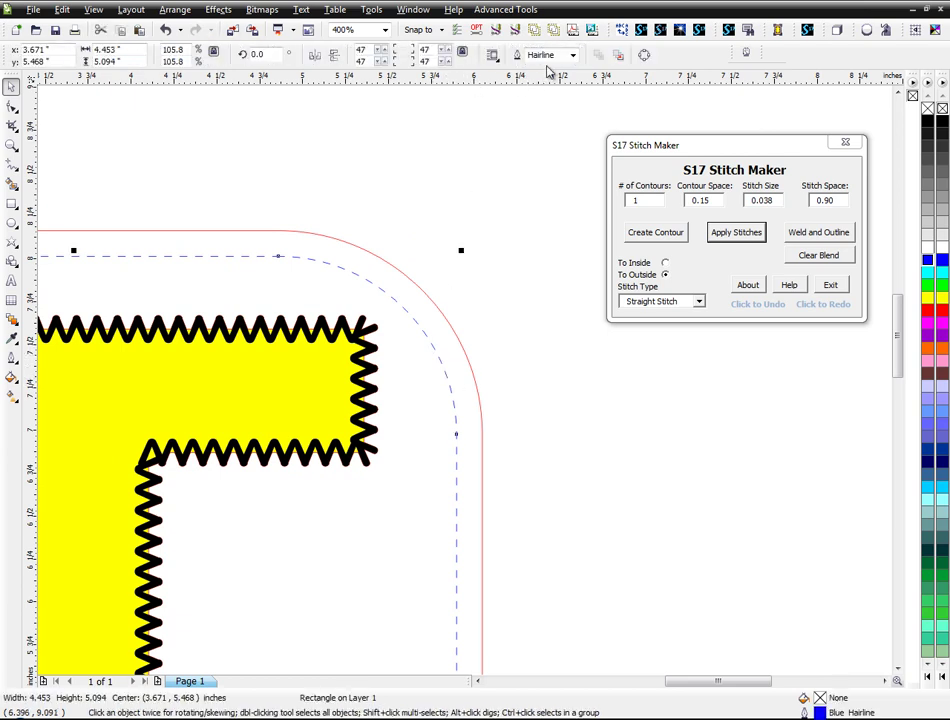
{"action": "left_click", "coordinate": [496, 318]}
{"action": "scroll", "coordinate": [439, 430], "scroll_direction": "down", "scroll_amount": 3}
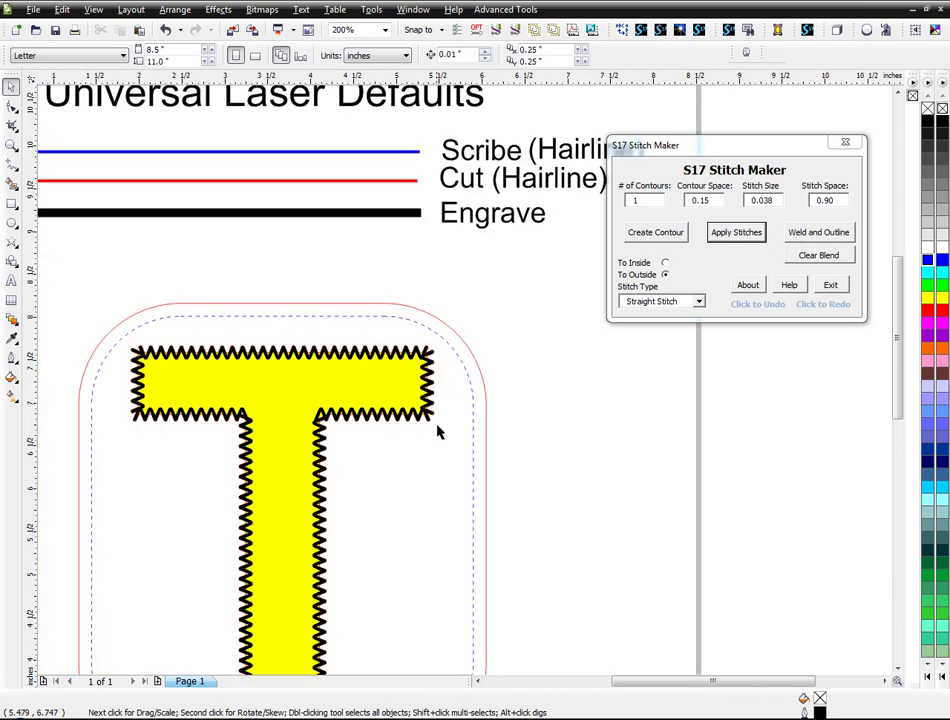
{"action": "scroll", "coordinate": [437, 435], "scroll_direction": "up", "scroll_amount": 2}
{"action": "scroll", "coordinate": [465, 386], "scroll_direction": "up", "scroll_amount": 1}
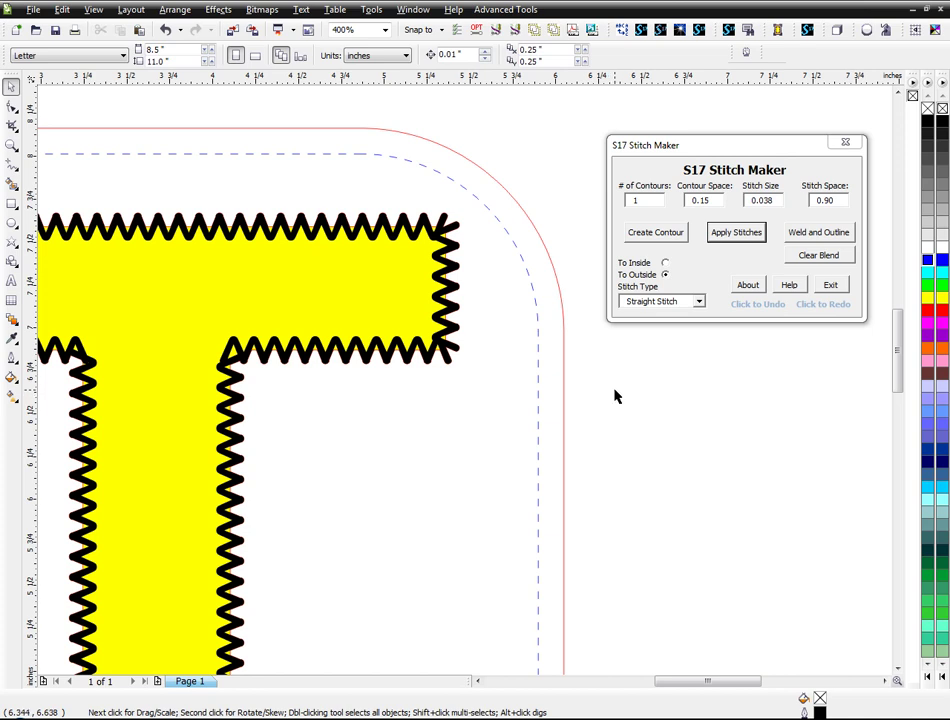
{"action": "scroll", "coordinate": [615, 396], "scroll_direction": "down", "scroll_amount": 1}
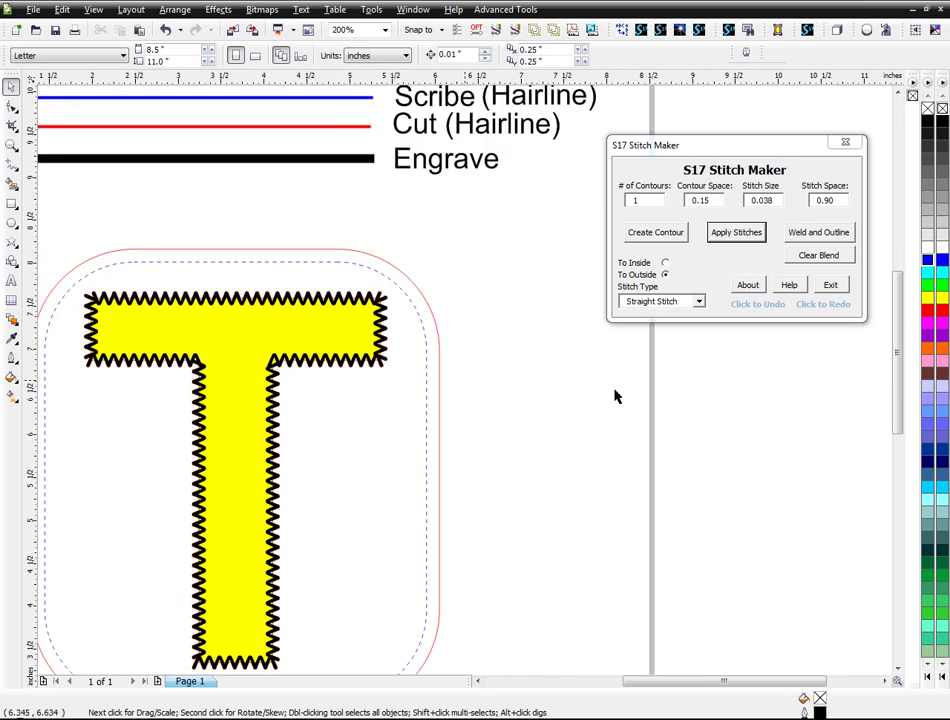
{"action": "scroll", "coordinate": [457, 363], "scroll_direction": "down", "scroll_amount": 1}
{"action": "left_click_drag", "start_coordinate": [214, 296], "coordinate": [560, 597]}
Delete the old stitched design and place a new letter T, enlarged and moved up
{"action": "key", "text": "Delete"}
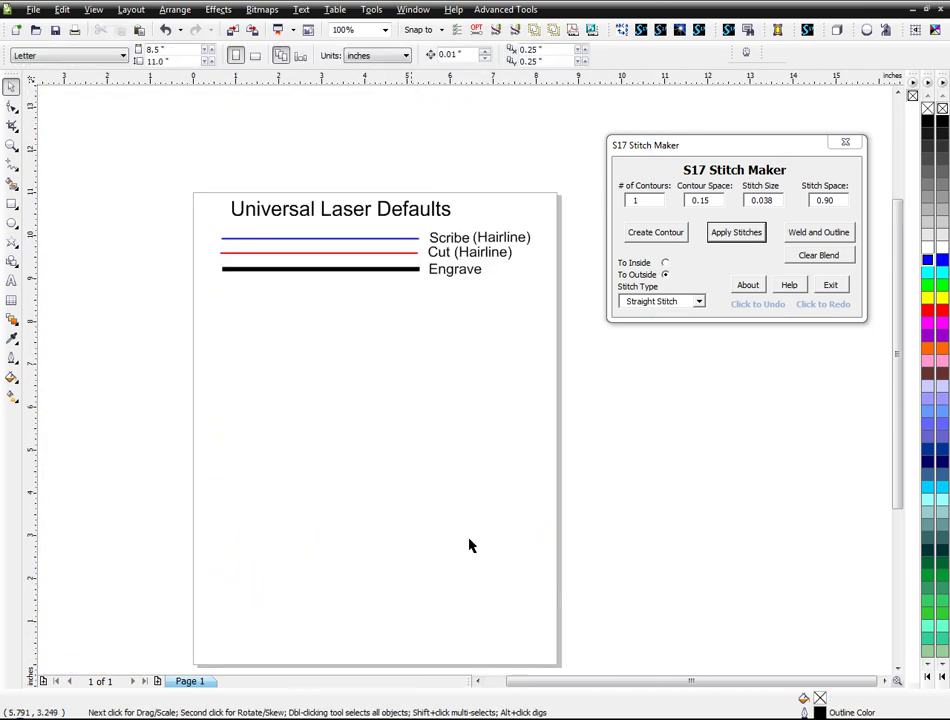
{"action": "left_click", "coordinate": [11, 280]}
{"action": "left_click", "coordinate": [316, 424]}
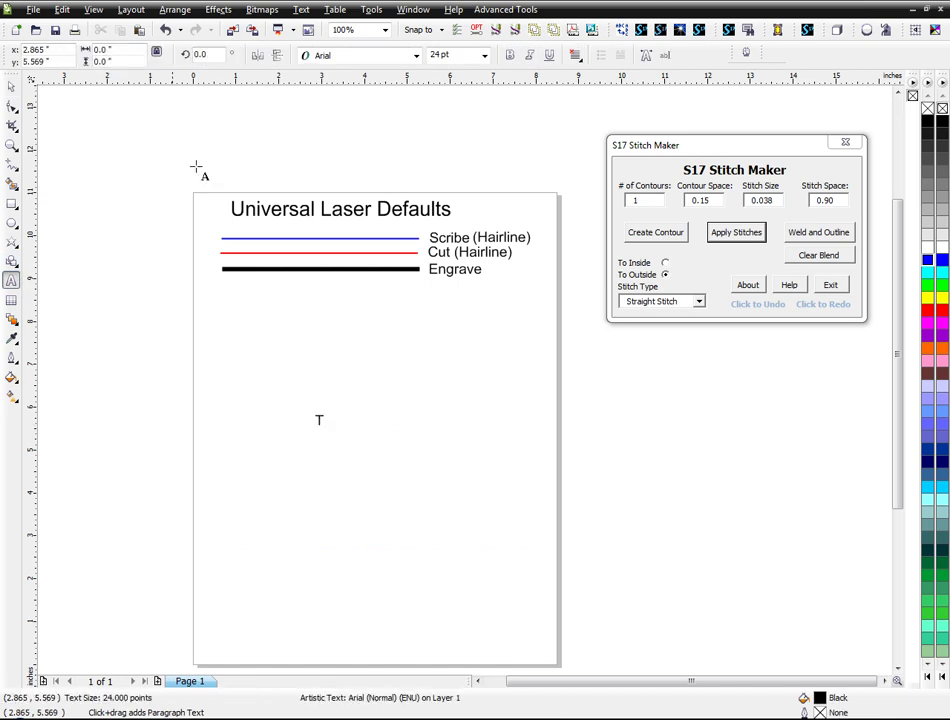
{"action": "left_click", "coordinate": [11, 86]}
{"action": "left_click_drag", "start_coordinate": [329, 430], "coordinate": [443, 537]}
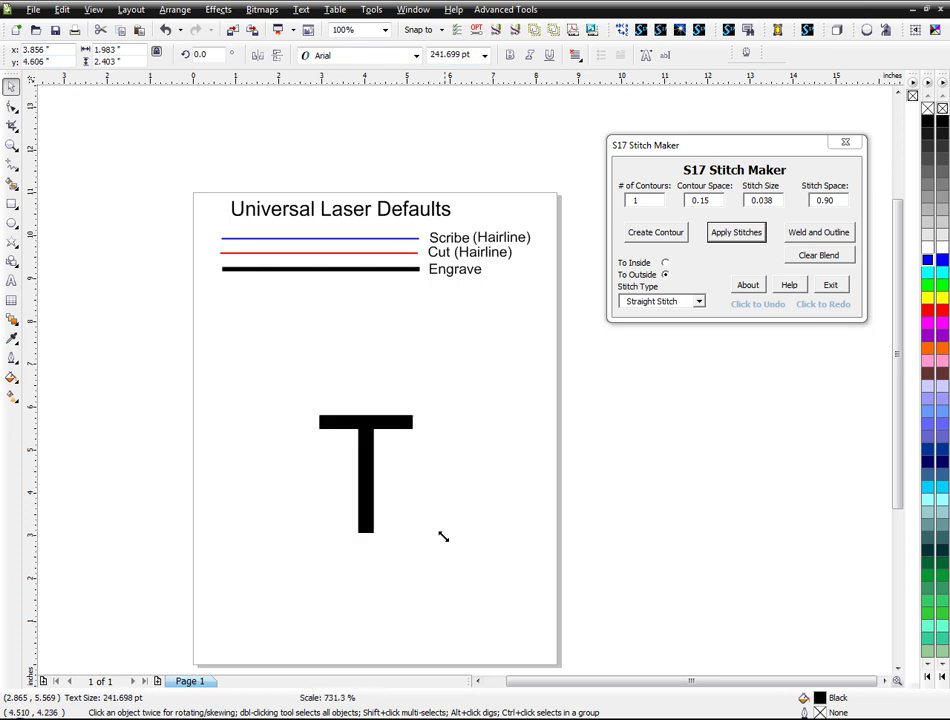
{"action": "left_click_drag", "start_coordinate": [367, 471], "coordinate": [371, 407]}
Make the T bold and set its width to 3.5 inches
{"action": "key", "text": "F8"}
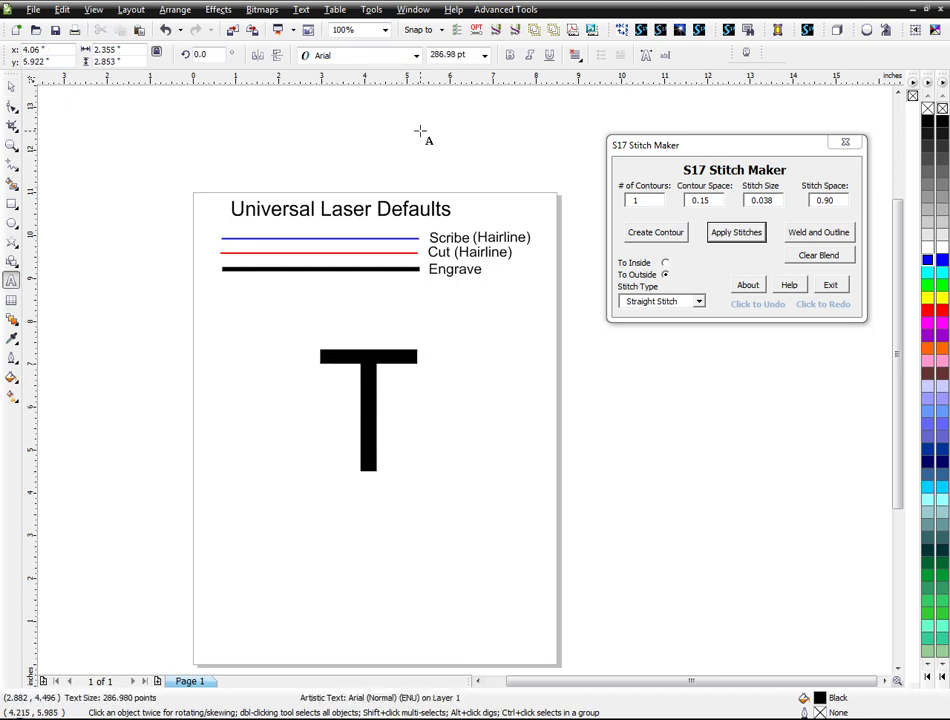
{"action": "key", "text": "ctrl+a"}
{"action": "left_click", "coordinate": [509, 54]}
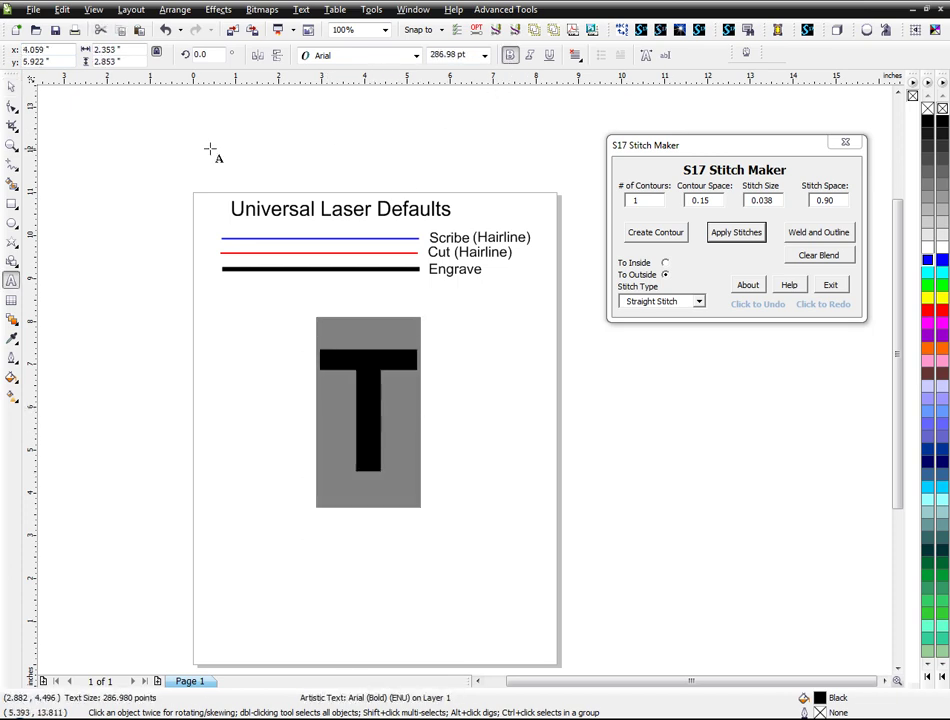
{"action": "left_click", "coordinate": [11, 86]}
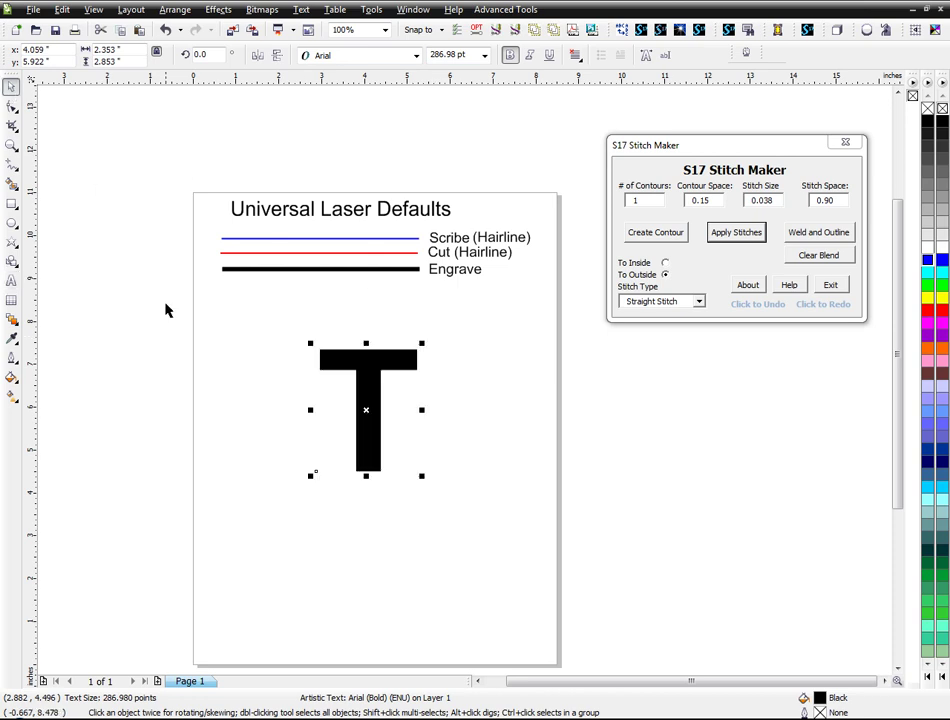
{"action": "left_click", "coordinate": [166, 310]}
{"action": "left_click", "coordinate": [407, 397]}
{"action": "left_click", "coordinate": [107, 49]}
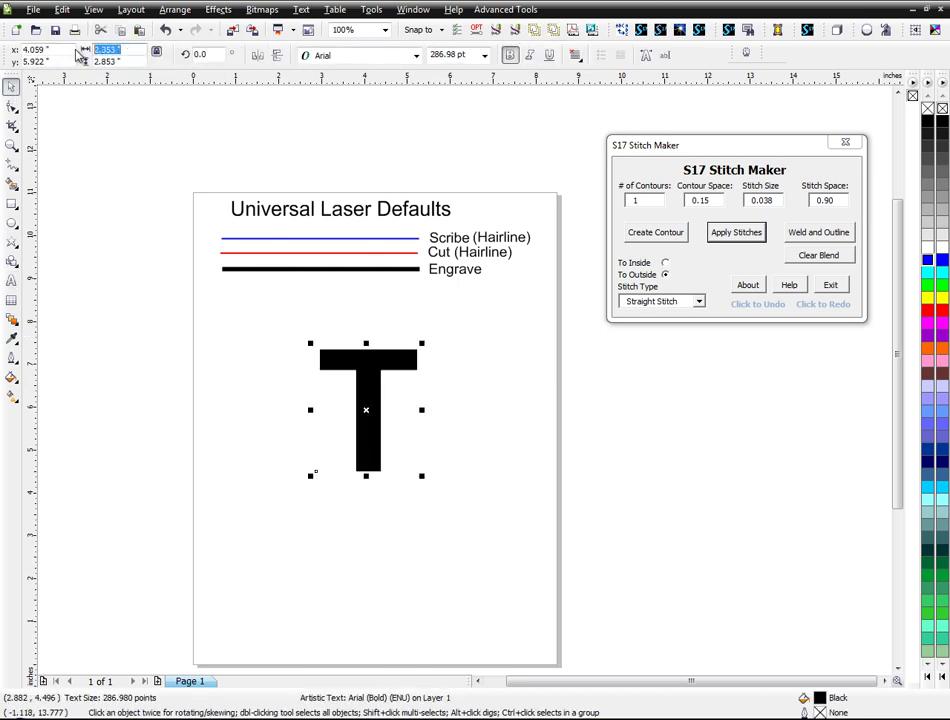
{"action": "type", "text": "3.5"}
{"action": "key", "text": "Return"}
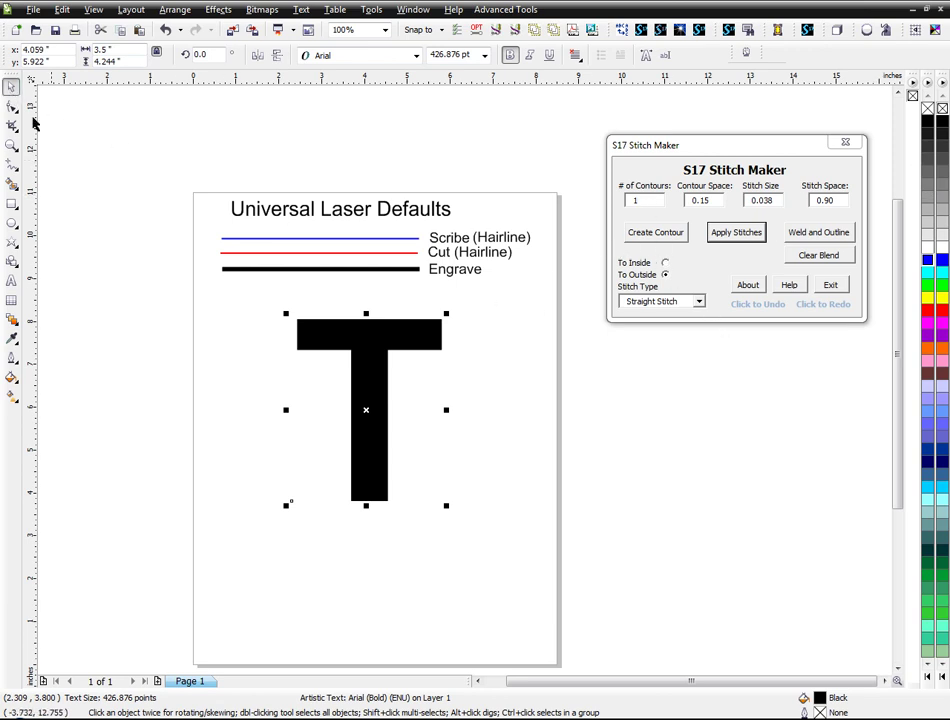
Nudge the bold T down and create a 0.15 in contour around it
{"action": "left_click", "coordinate": [413, 355]}
{"action": "left_click_drag", "start_coordinate": [390, 353], "coordinate": [395, 375]}
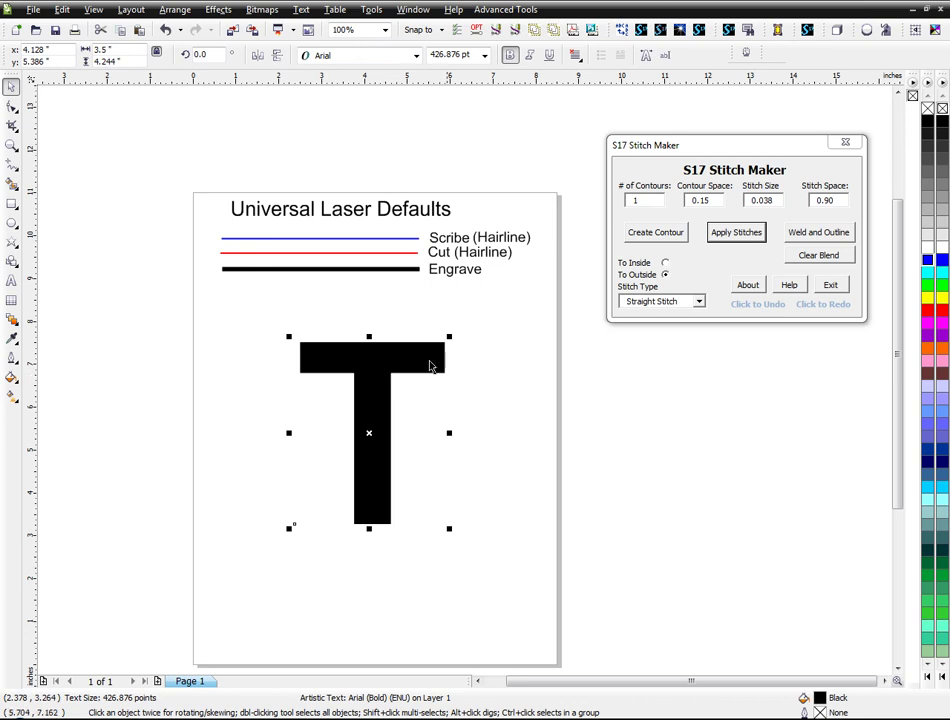
{"action": "left_click", "coordinate": [633, 201]}
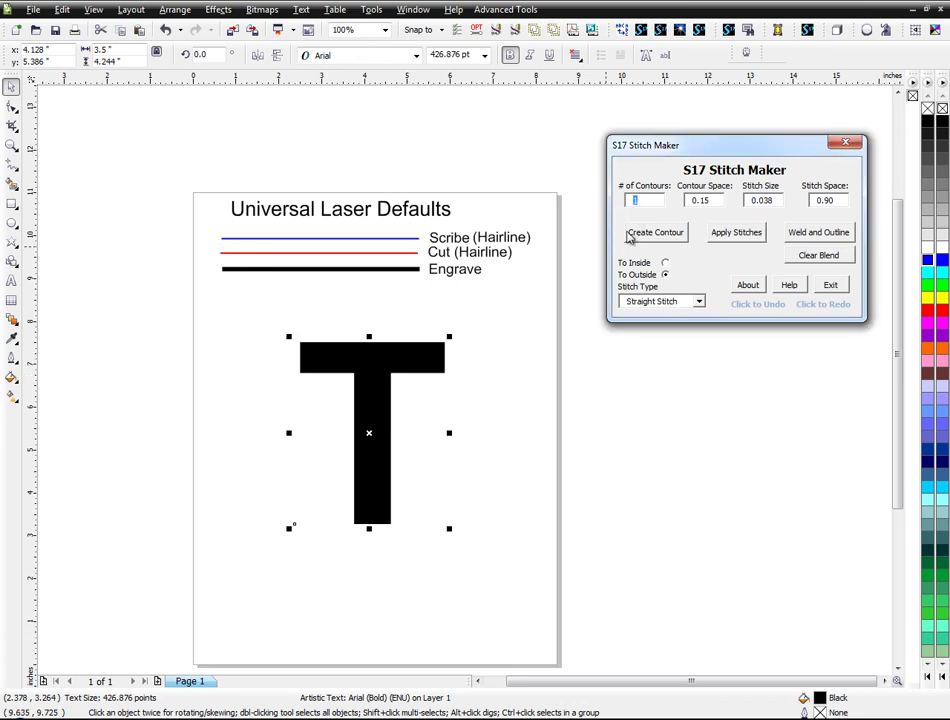
{"action": "left_click", "coordinate": [655, 232]}
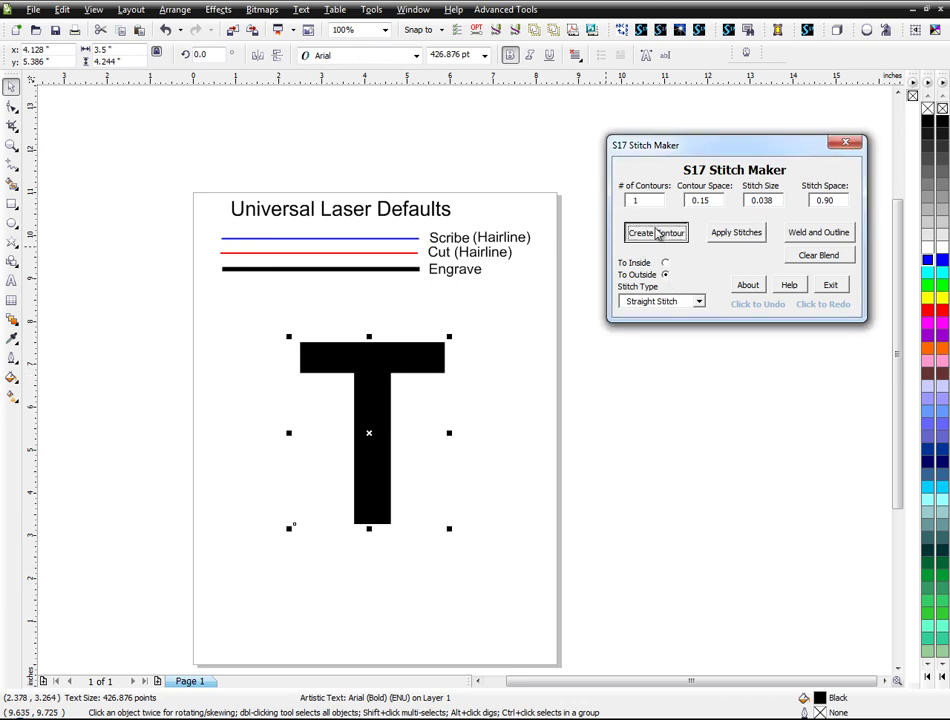
Fill the T cyan and its surrounding contour yellow
{"action": "left_click", "coordinate": [500, 377]}
{"action": "scroll", "coordinate": [436, 383], "scroll_direction": "up", "scroll_amount": 2}
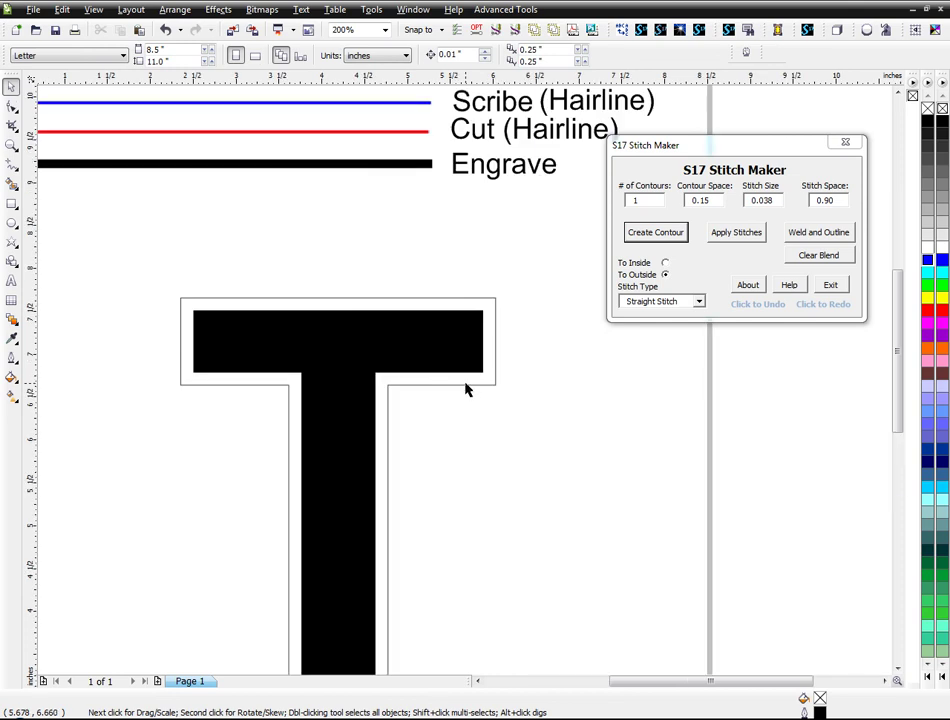
{"action": "left_click", "coordinate": [467, 368]}
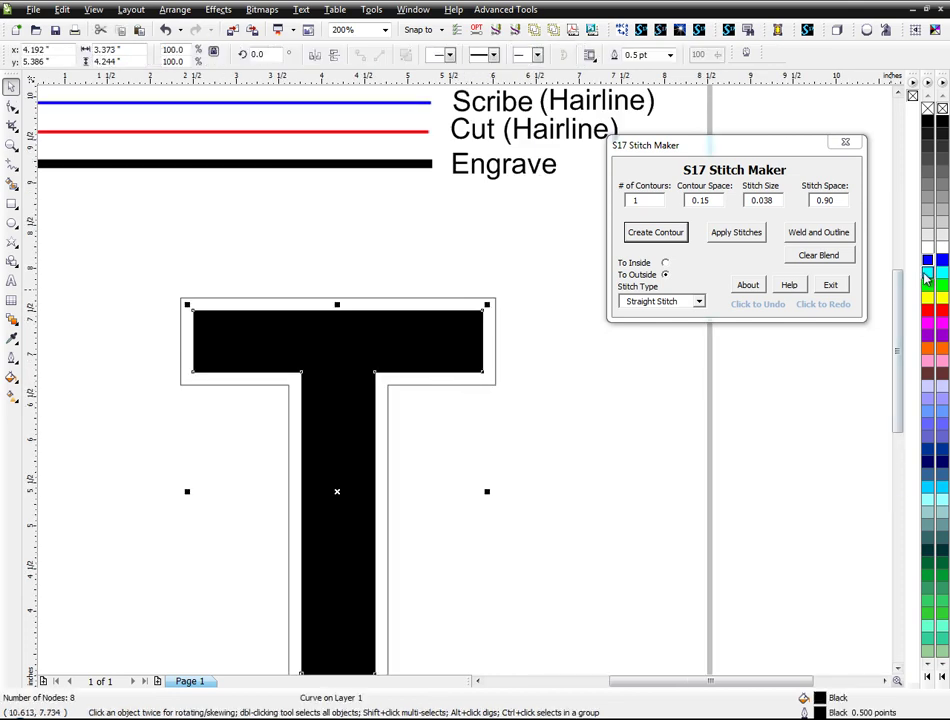
{"action": "left_click", "coordinate": [928, 277]}
{"action": "left_click", "coordinate": [491, 386]}
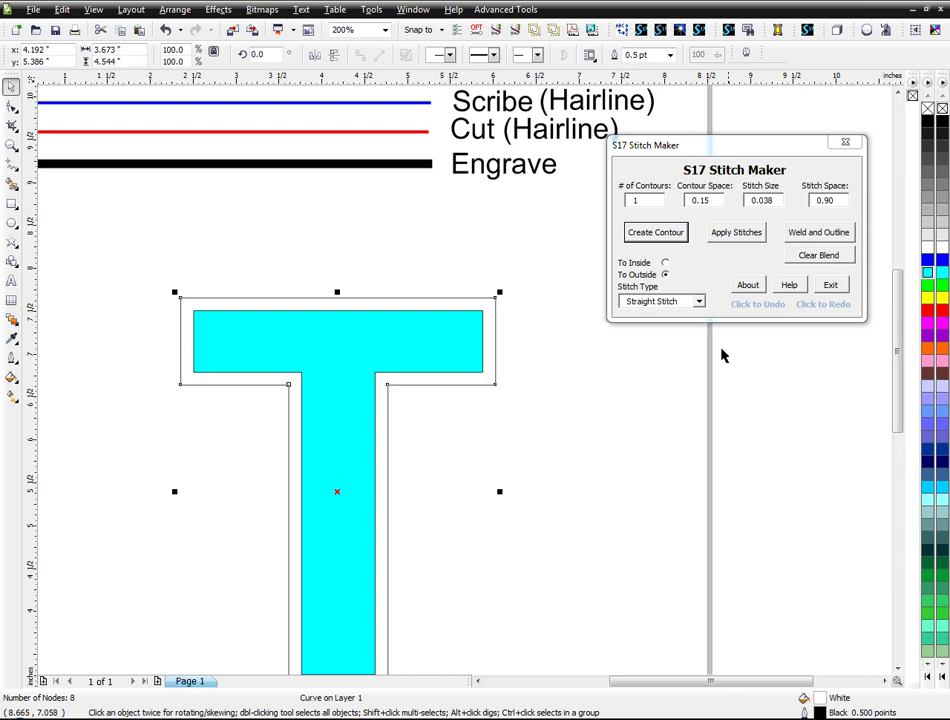
{"action": "left_click", "coordinate": [928, 297]}
{"action": "left_click", "coordinate": [483, 398]}
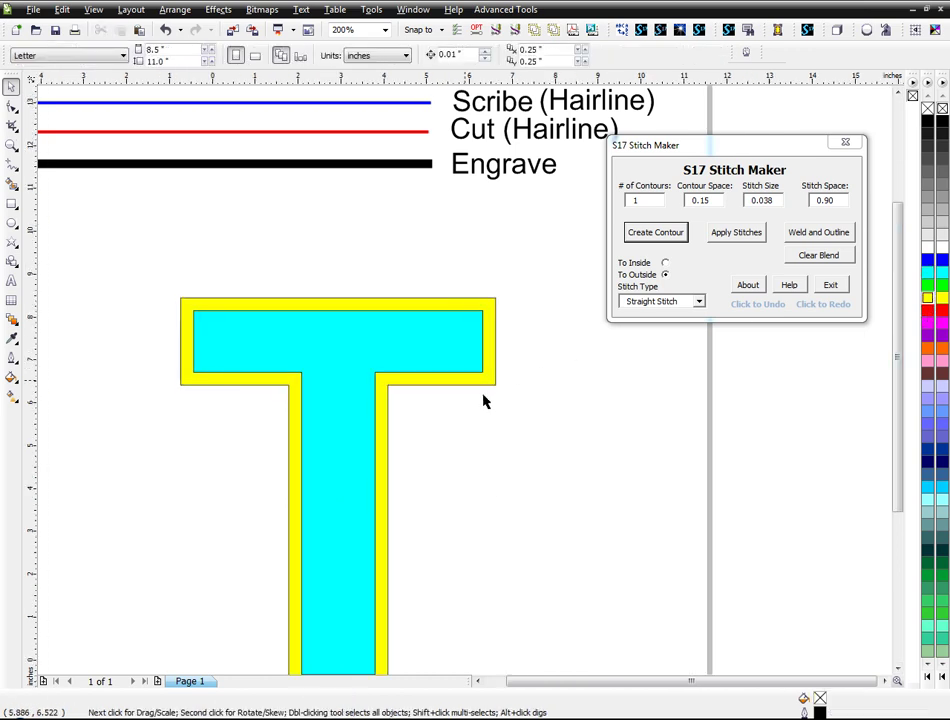
Set Stitch Type to Zig Zag and apply stitches to the T and its contour
{"action": "scroll", "coordinate": [446, 378], "scroll_direction": "down", "scroll_amount": 2}
{"action": "left_click_drag", "start_coordinate": [269, 307], "coordinate": [501, 560]}
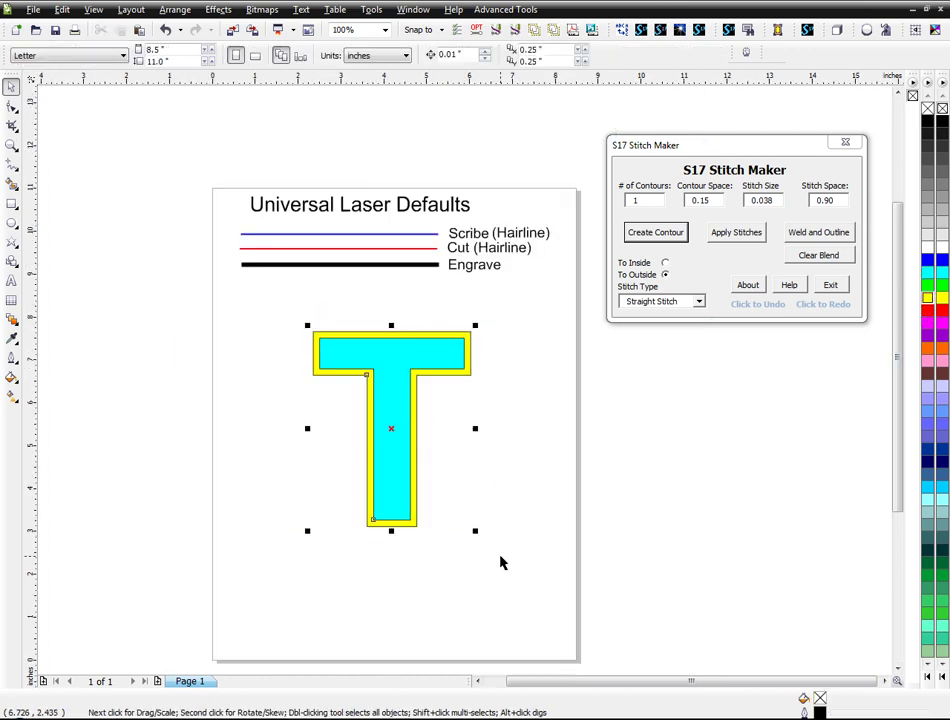
{"action": "left_click", "coordinate": [699, 301]}
{"action": "left_click", "coordinate": [684, 323]}
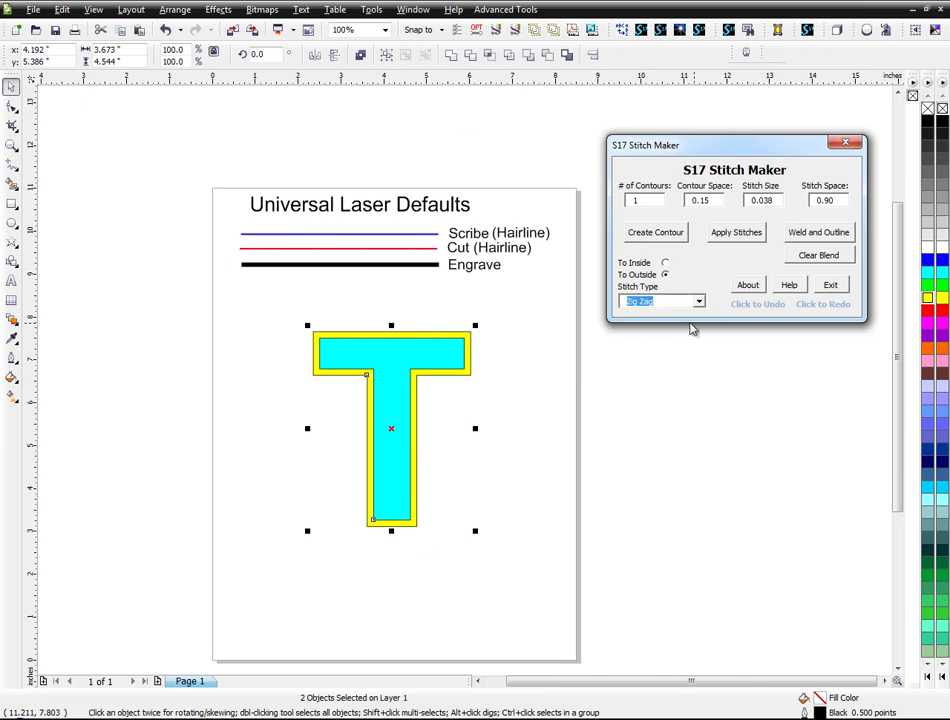
{"action": "left_click", "coordinate": [519, 367]}
{"action": "left_click_drag", "start_coordinate": [278, 309], "coordinate": [472, 558]}
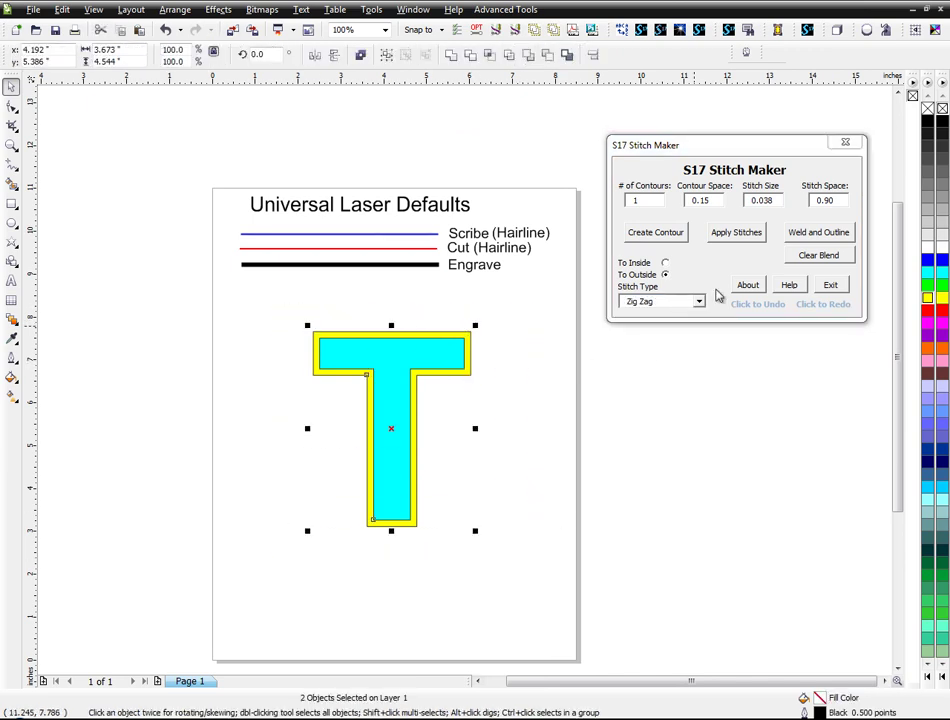
{"action": "left_click", "coordinate": [735, 232]}
Undo the stitching and create a new contour at 0.25 spacing
{"action": "scroll", "coordinate": [462, 383], "scroll_direction": "up", "scroll_amount": 2}
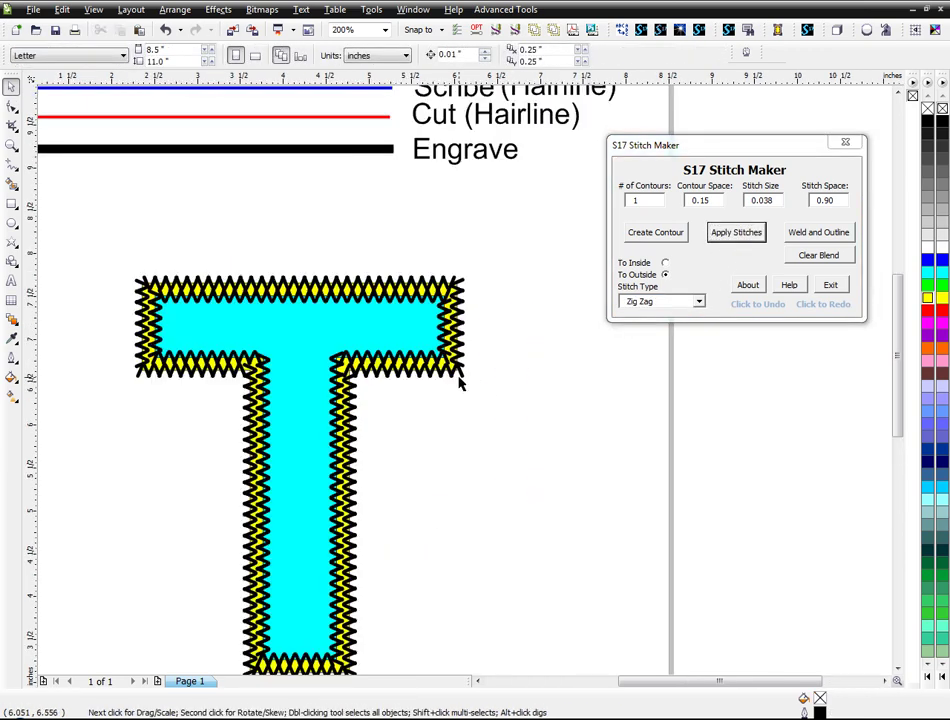
{"action": "key", "text": "ctrl+z"}
{"action": "key", "text": "ctrl+z"}
{"action": "key", "text": "ctrl+z"}
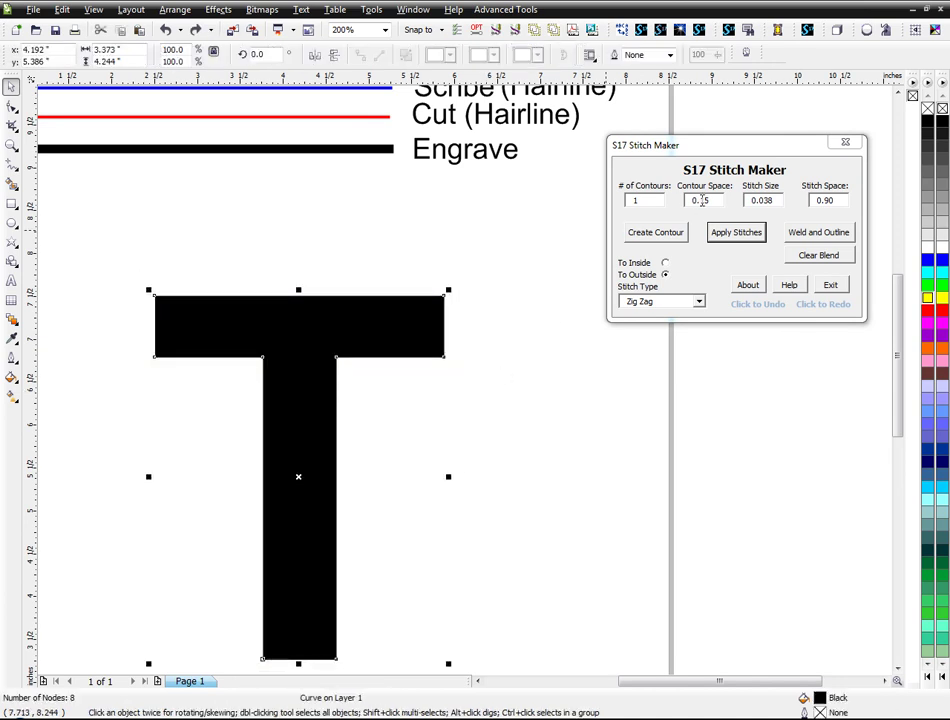
{"action": "left_click_drag", "start_coordinate": [702, 200], "coordinate": [712, 200]}
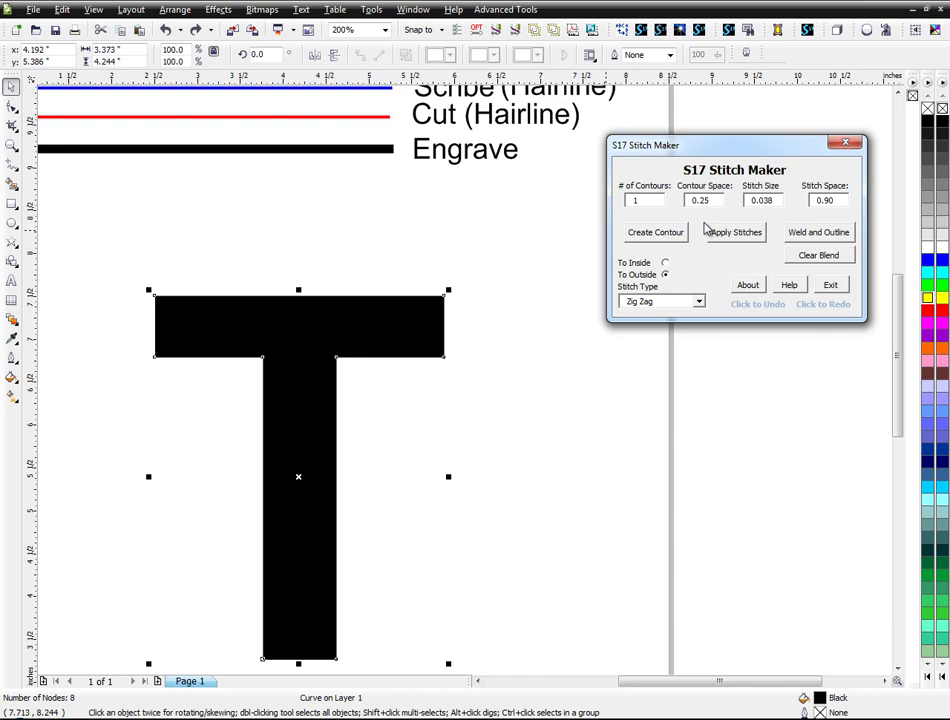
{"action": "left_click", "coordinate": [672, 232]}
Apply Stitch Maker zig-zag stitches along the T's 0.25 in contour and check the result
{"action": "scroll", "coordinate": [307, 342], "scroll_direction": "down", "scroll_amount": 1}
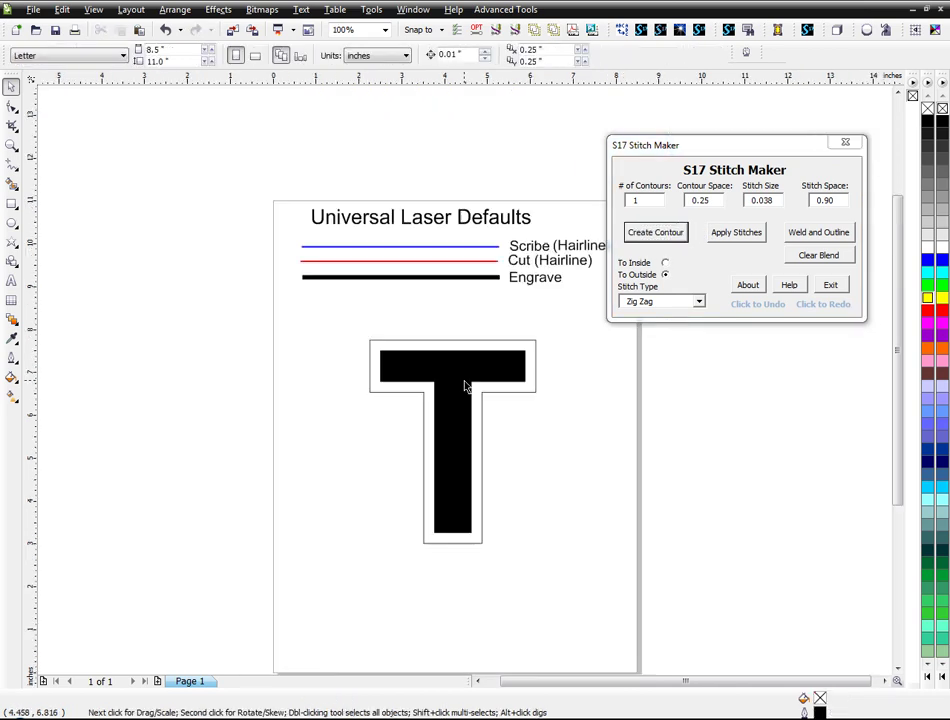
{"action": "left_click_drag", "start_coordinate": [320, 316], "coordinate": [598, 538]}
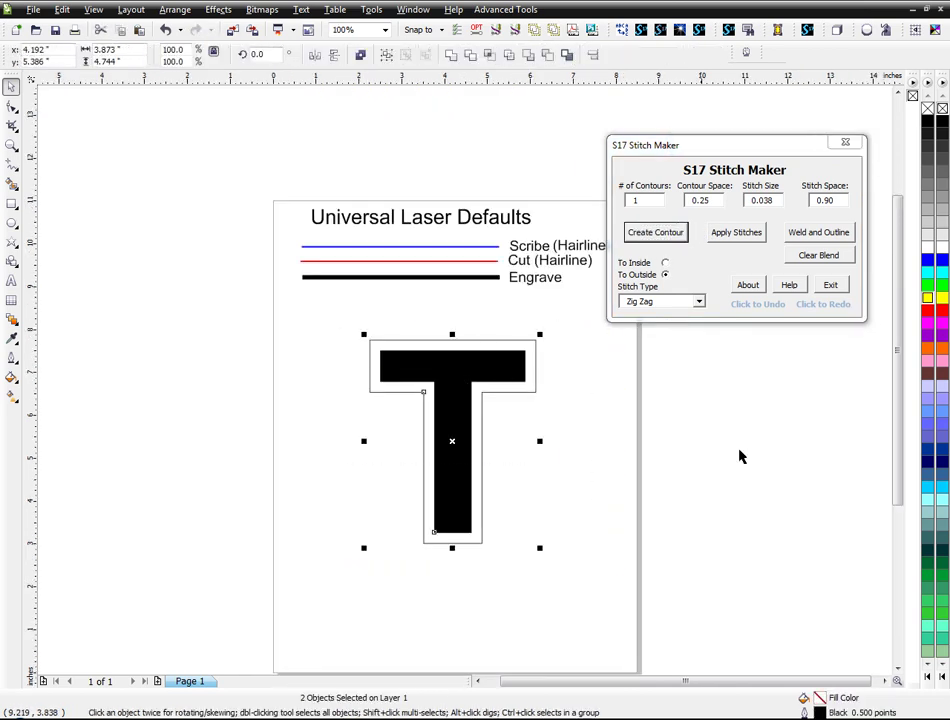
{"action": "left_click", "coordinate": [722, 234]}
{"action": "scroll", "coordinate": [507, 383], "scroll_direction": "up", "scroll_amount": 1}
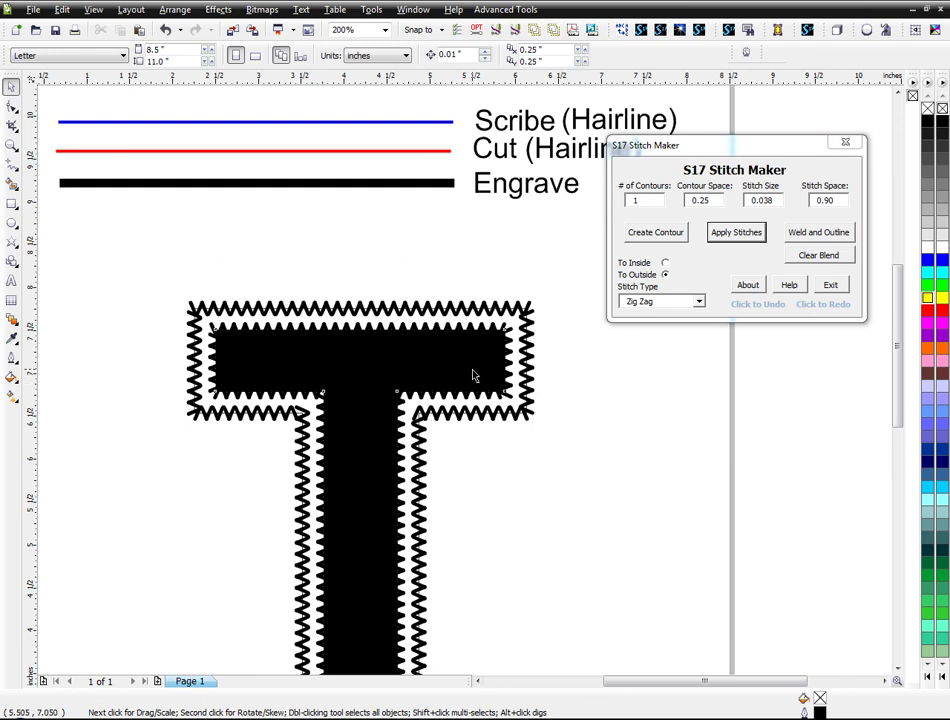
{"action": "left_click", "coordinate": [474, 375]}
{"action": "left_click", "coordinate": [606, 400]}
{"action": "scroll", "coordinate": [466, 443], "scroll_direction": "down", "scroll_amount": 1}
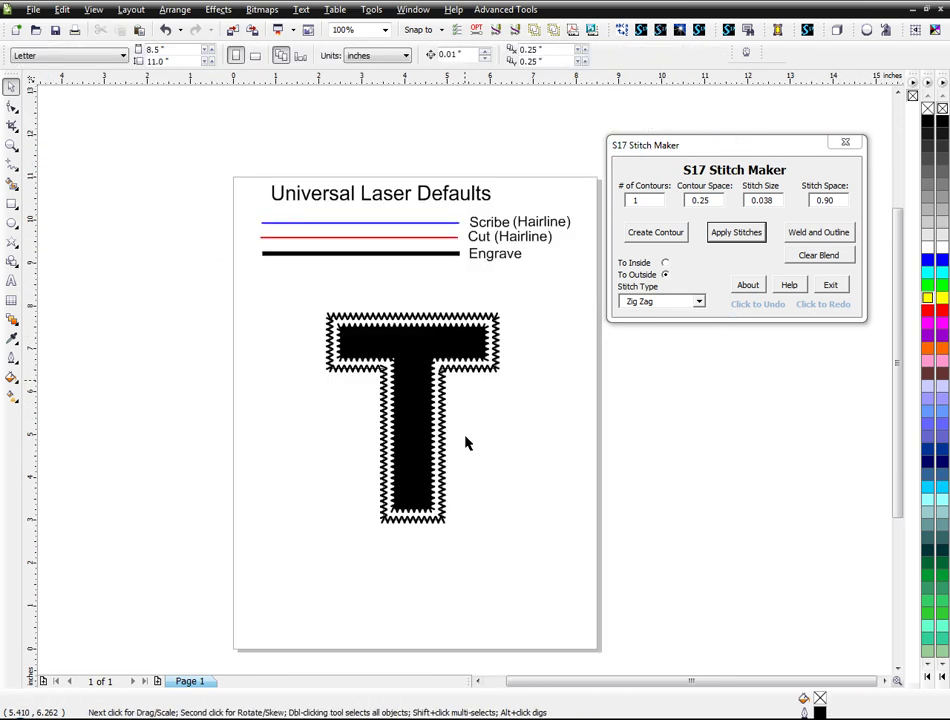
{"action": "left_click_drag", "start_coordinate": [318, 298], "coordinate": [566, 553]}
{"action": "left_click", "coordinate": [568, 551]}
{"action": "scroll", "coordinate": [505, 356], "scroll_direction": "up", "scroll_amount": 1}
Clear the blend and move the zig-zag stitches off the T to the right
{"action": "left_click", "coordinate": [430, 375]}
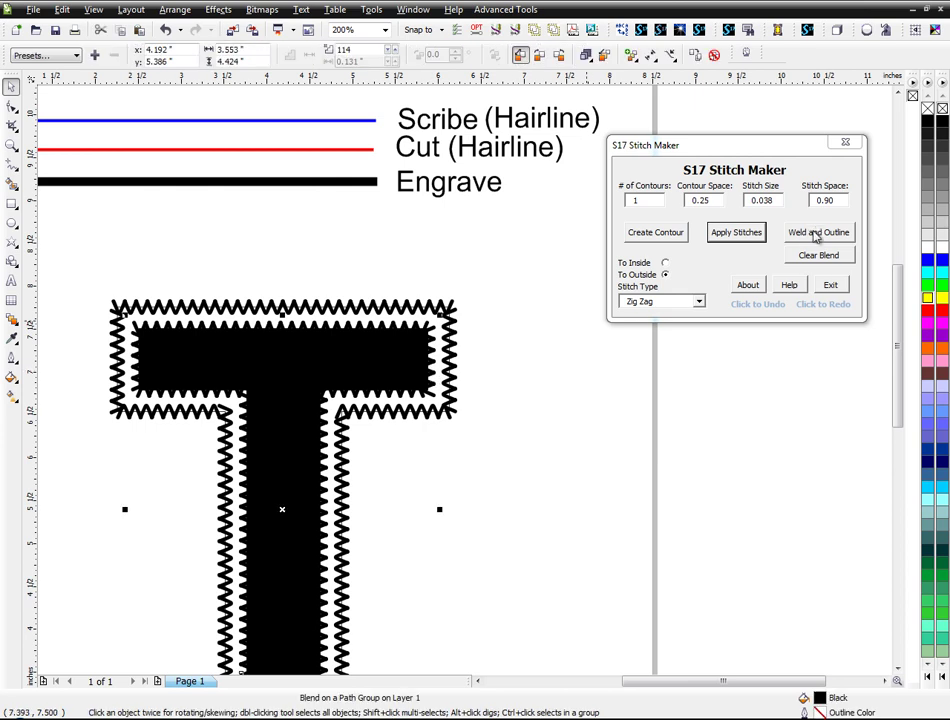
{"action": "left_click", "coordinate": [623, 424]}
{"action": "scroll", "coordinate": [447, 356], "scroll_direction": "down", "scroll_amount": 1}
{"action": "scroll", "coordinate": [497, 363], "scroll_direction": "up", "scroll_amount": 1}
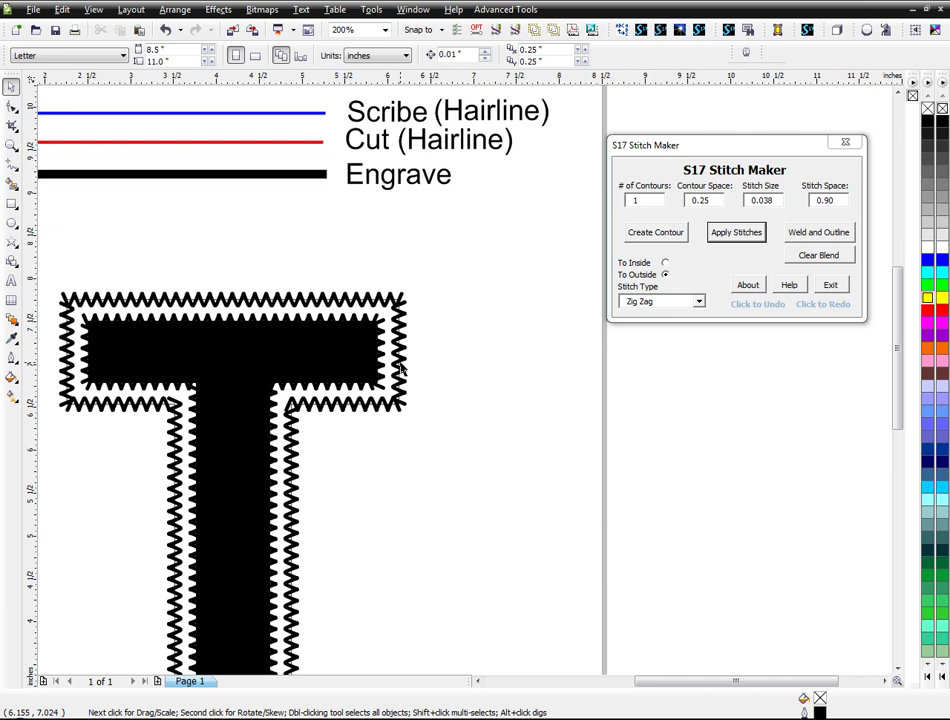
{"action": "left_click", "coordinate": [400, 370]}
{"action": "left_click", "coordinate": [798, 260]}
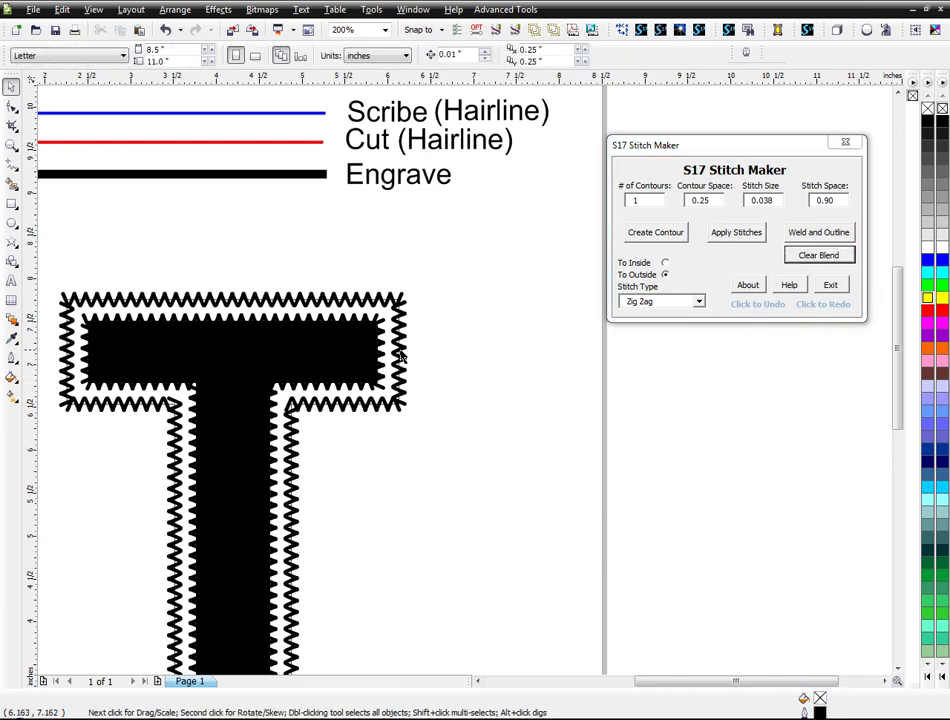
{"action": "left_click_drag", "start_coordinate": [400, 357], "coordinate": [812, 411]}
{"action": "scroll", "coordinate": [465, 376], "scroll_direction": "up", "scroll_amount": 1}
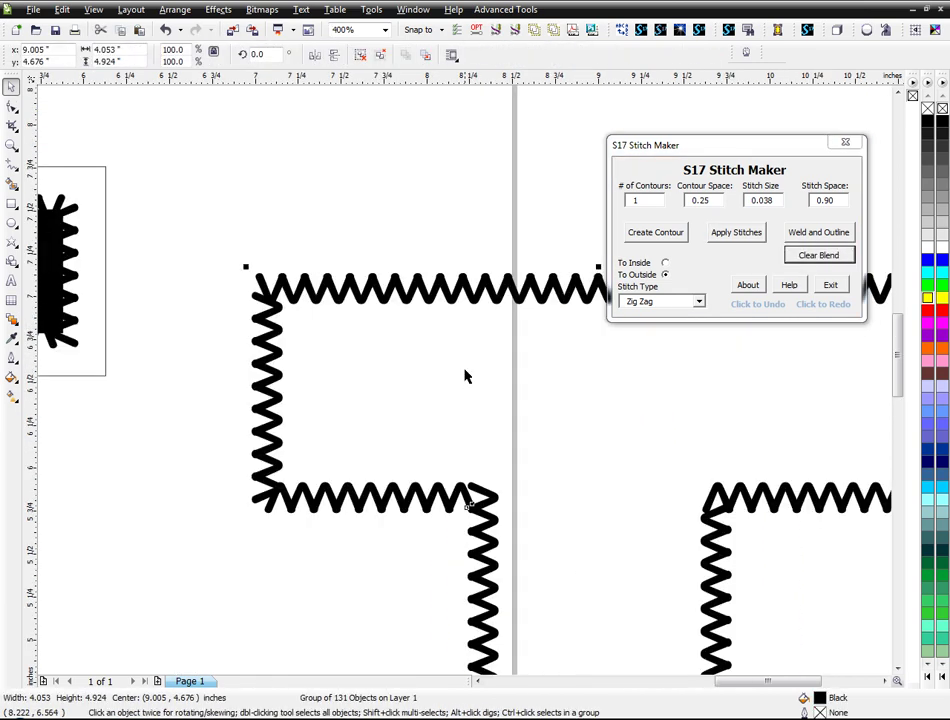
Scale the plain T outline to 97.4% and fit it inside the stitches
{"action": "left_click", "coordinate": [818, 256]}
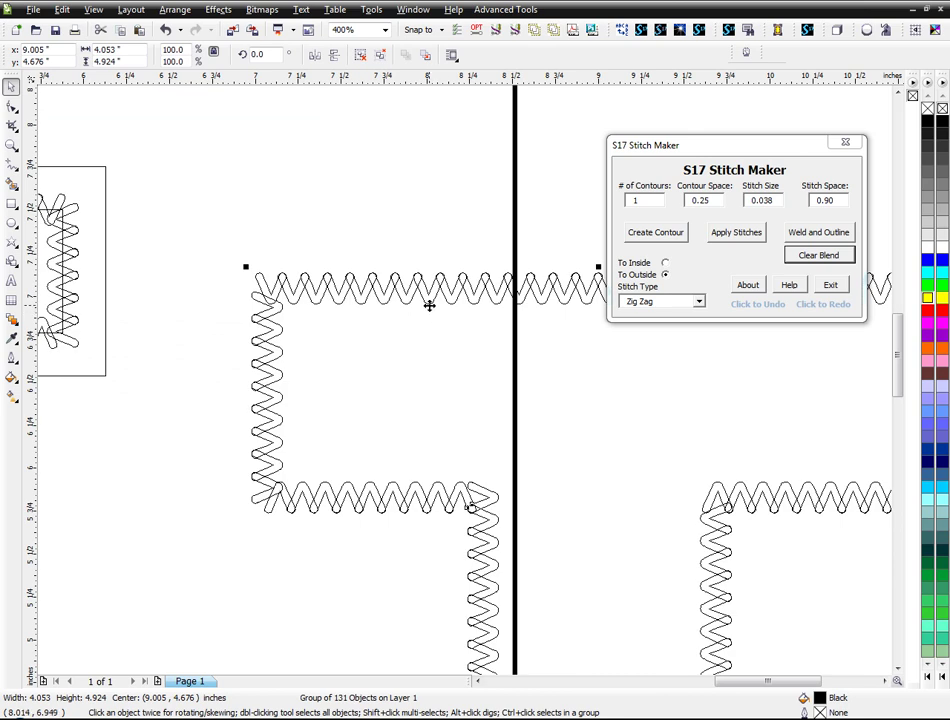
{"action": "scroll", "coordinate": [429, 305], "scroll_direction": "up", "scroll_amount": 1}
{"action": "scroll", "coordinate": [394, 346], "scroll_direction": "down", "scroll_amount": 2}
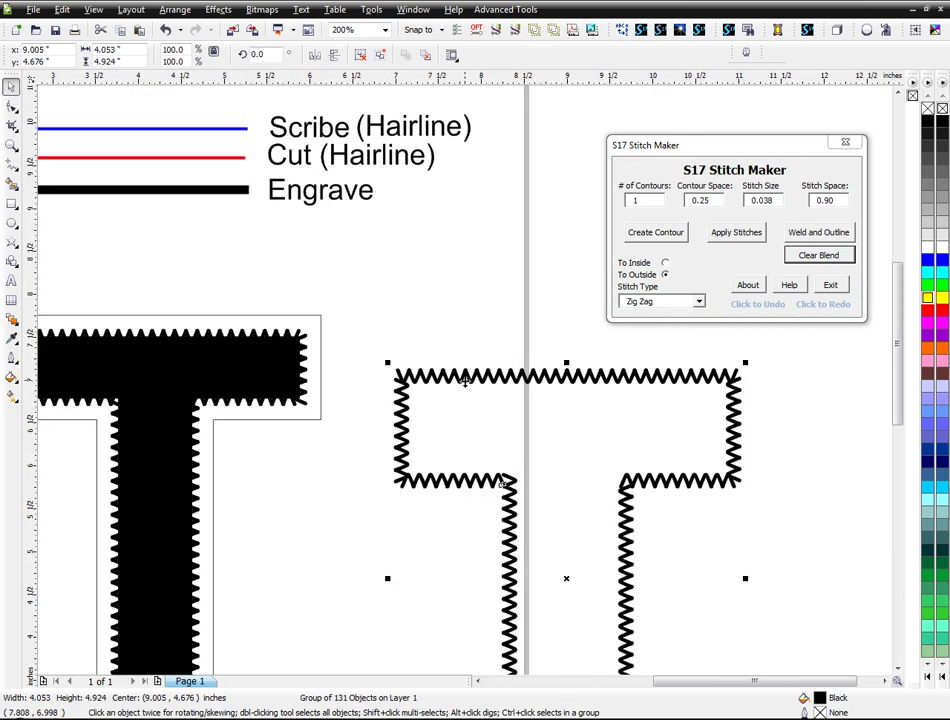
{"action": "left_click_drag", "start_coordinate": [462, 380], "coordinate": [425, 328]}
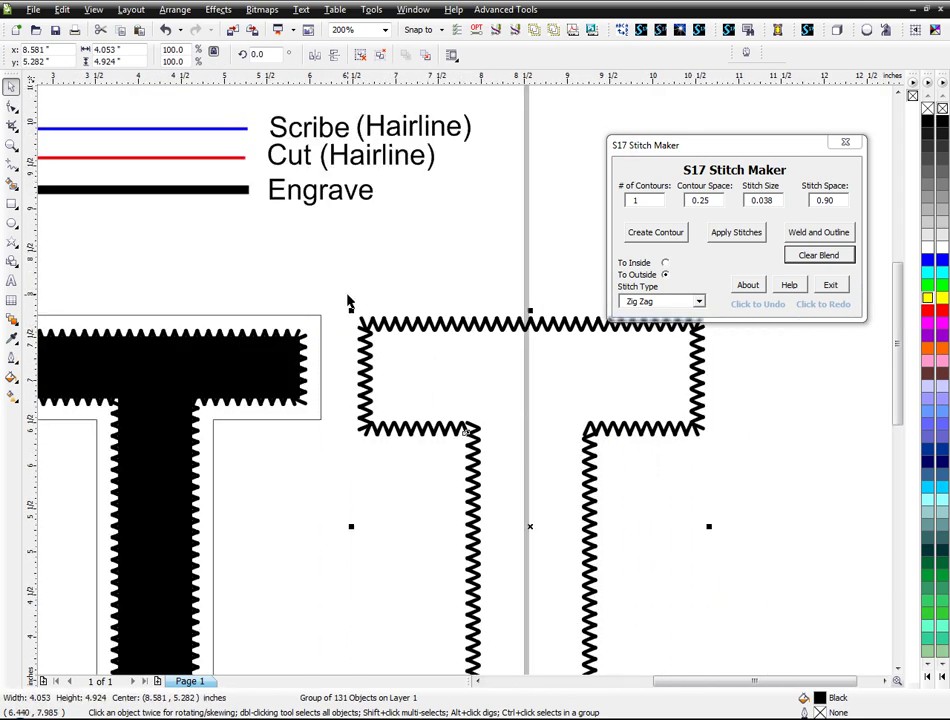
{"action": "left_click", "coordinate": [465, 343]}
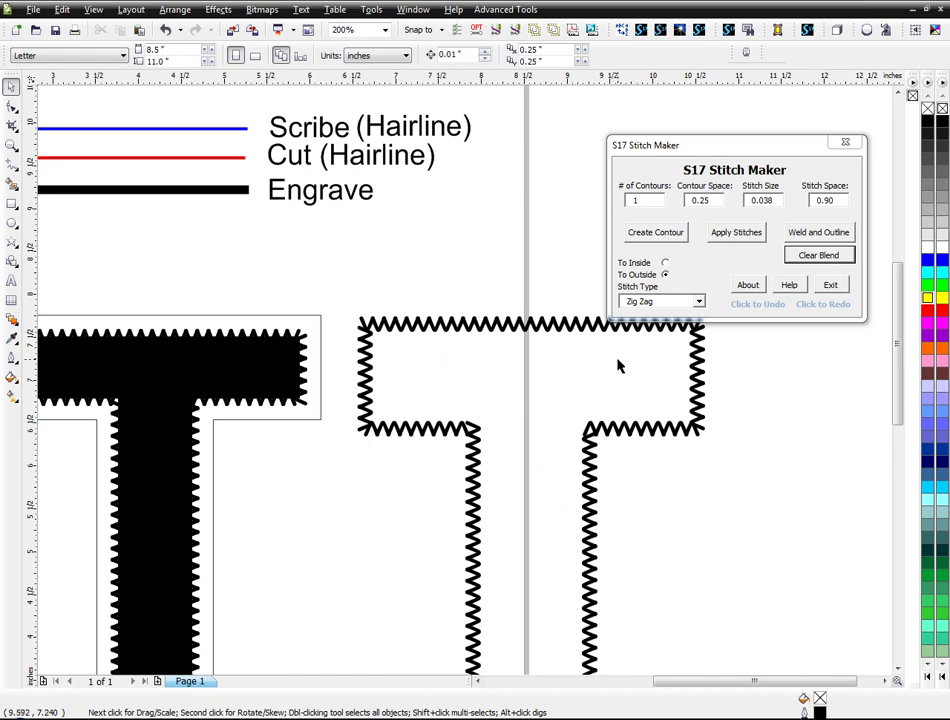
{"action": "left_click", "coordinate": [594, 328]}
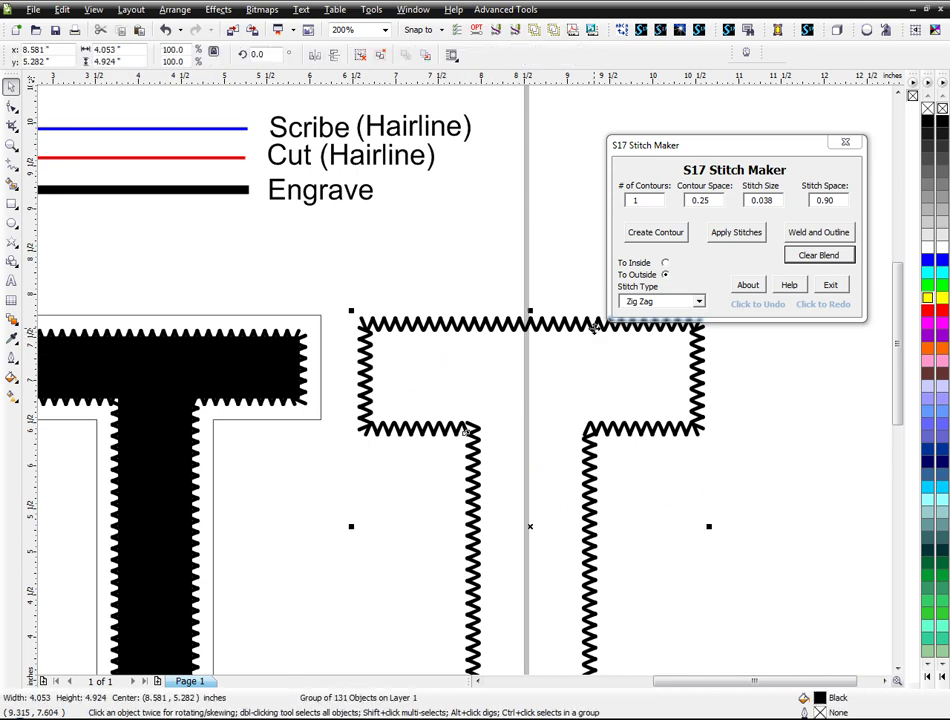
{"action": "left_click", "coordinate": [320, 346]}
{"action": "left_click_drag", "start_coordinate": [325, 311], "coordinate": [731, 335]}
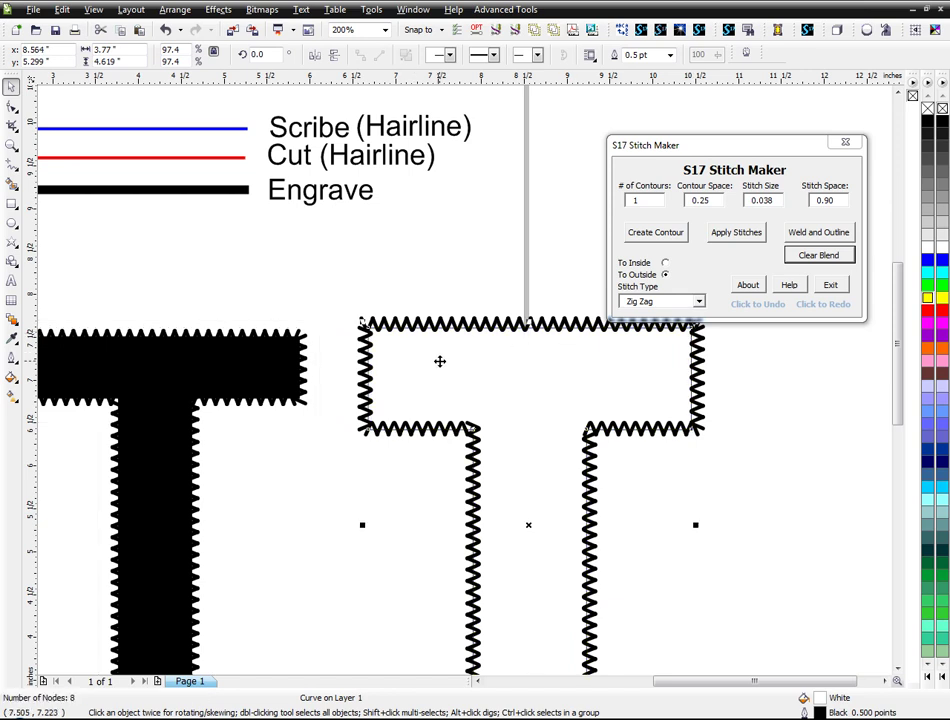
{"action": "left_click", "coordinate": [479, 346]}
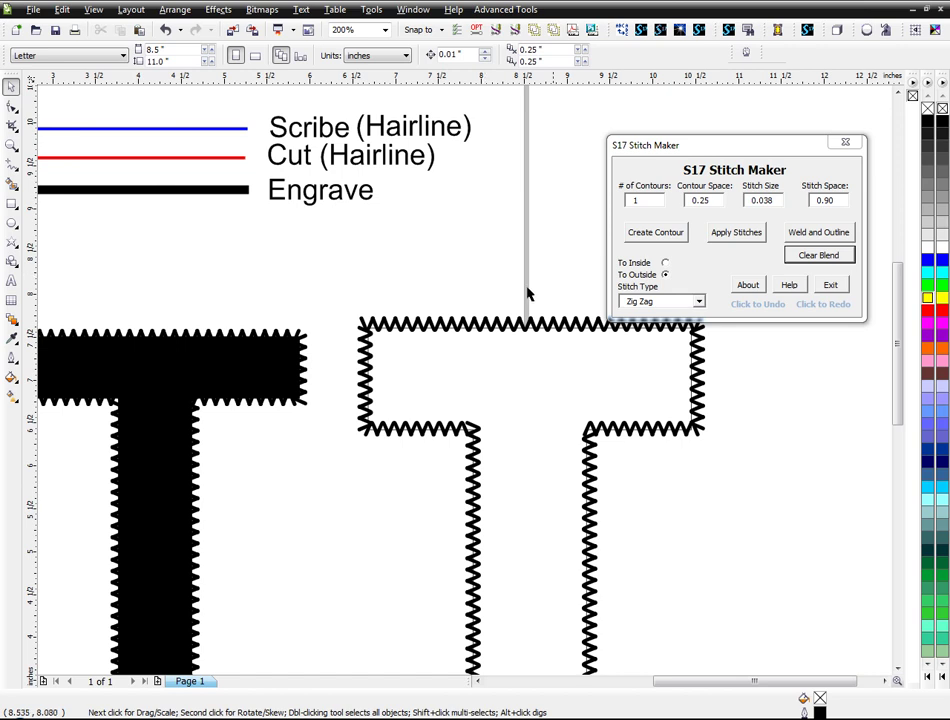
{"action": "double_click", "coordinate": [661, 200]}
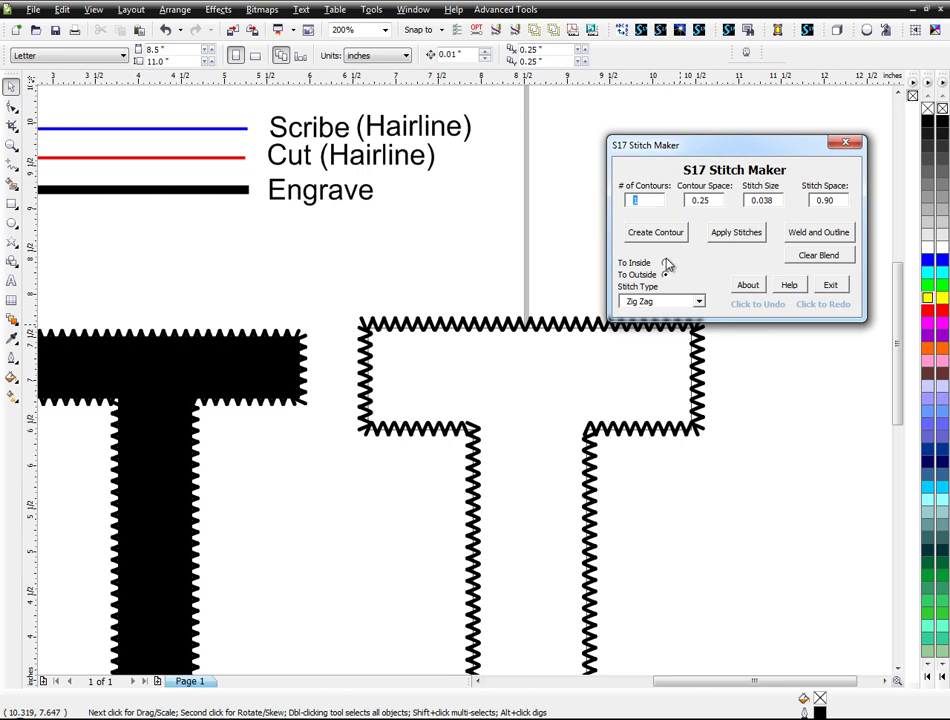
{"action": "double_click", "coordinate": [715, 200]}
Delete the zig-zag stitch group and the black stitched T
{"action": "left_click", "coordinate": [562, 329]}
{"action": "key", "text": "Delete"}
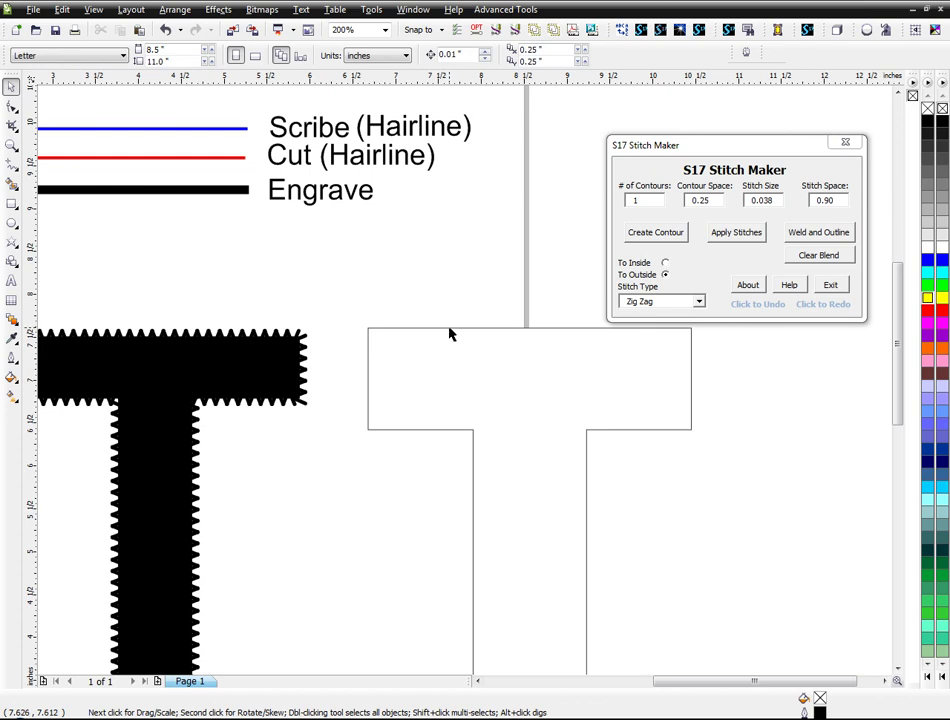
{"action": "left_click", "coordinate": [450, 329]}
{"action": "key", "text": "Escape"}
{"action": "left_click", "coordinate": [295, 348]}
{"action": "key", "text": "Delete"}
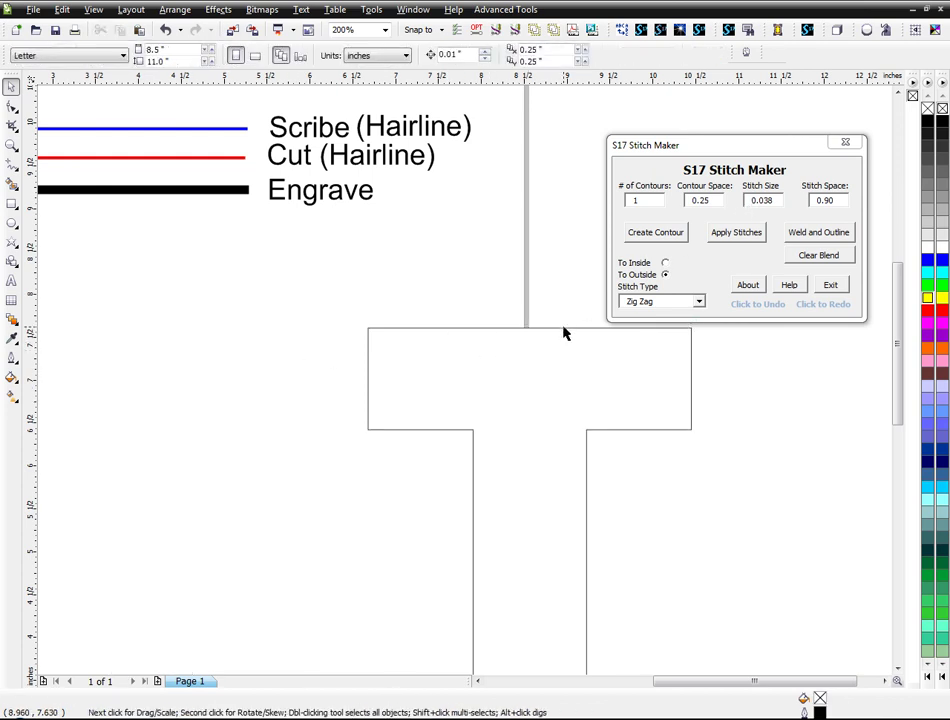
Set the T outline's width to 9 inches and place it below the legend lines
{"action": "left_click_drag", "start_coordinate": [562, 329], "coordinate": [346, 263]}
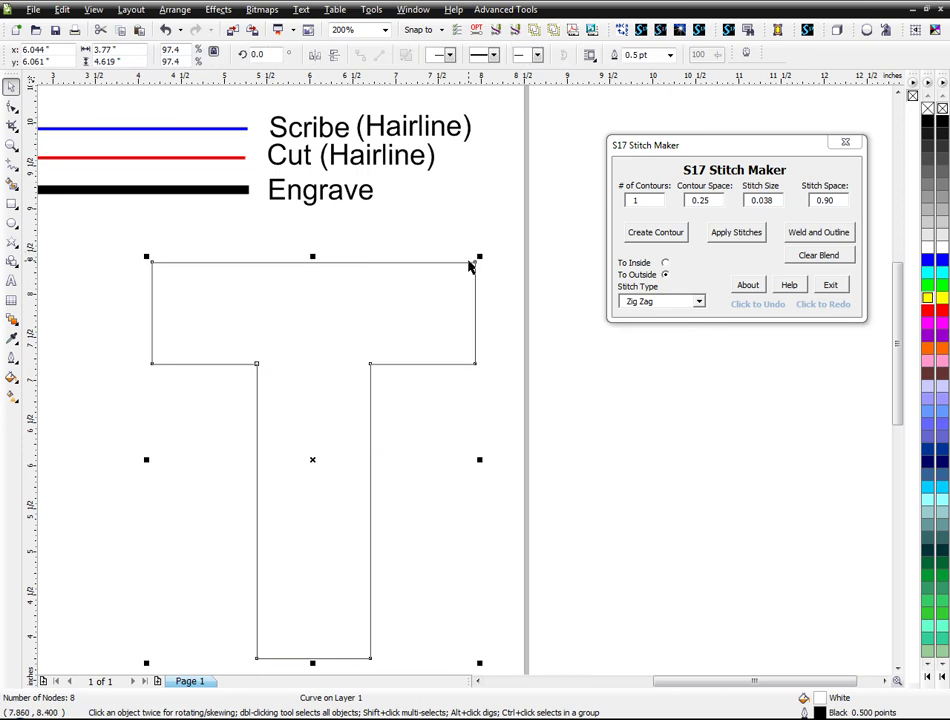
{"action": "scroll", "coordinate": [470, 265], "scroll_direction": "down", "scroll_amount": 2}
{"action": "left_click_drag", "start_coordinate": [462, 384], "coordinate": [422, 427]}
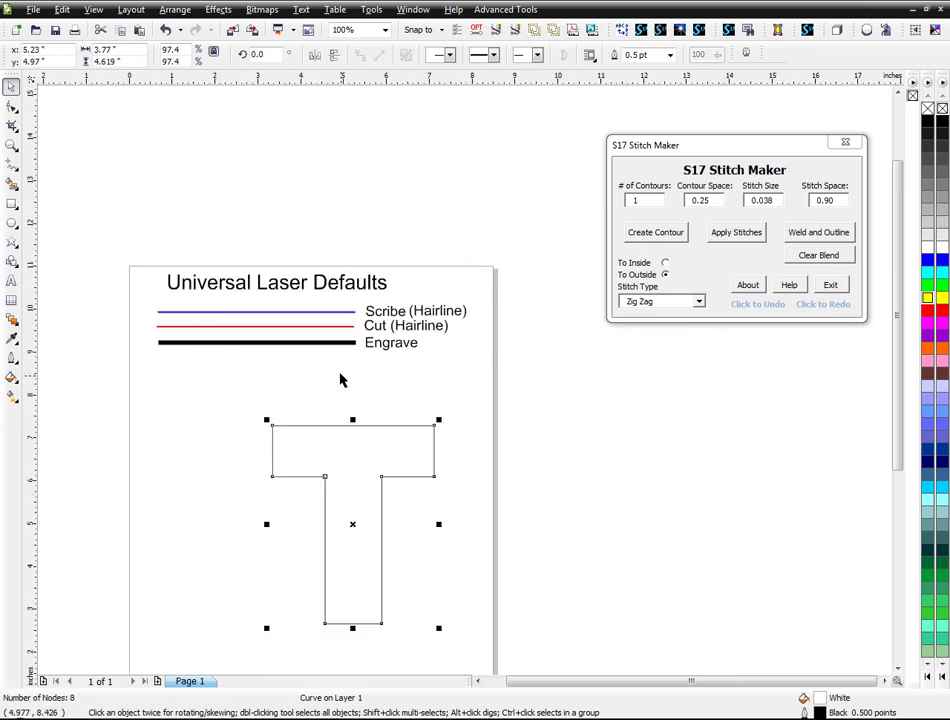
{"action": "left_click_drag", "start_coordinate": [132, 49], "coordinate": [56, 51]}
{"action": "type", "text": "9"}
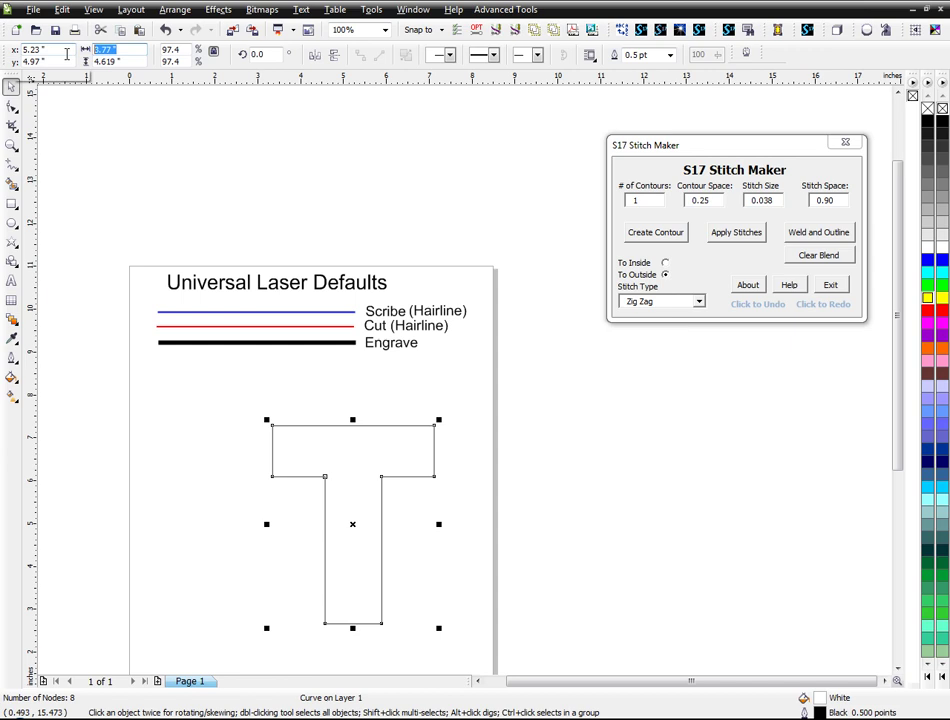
{"action": "key", "text": "Return"}
{"action": "left_click_drag", "start_coordinate": [356, 433], "coordinate": [371, 484]}
{"action": "left_click_drag", "start_coordinate": [452, 452], "coordinate": [468, 481]}
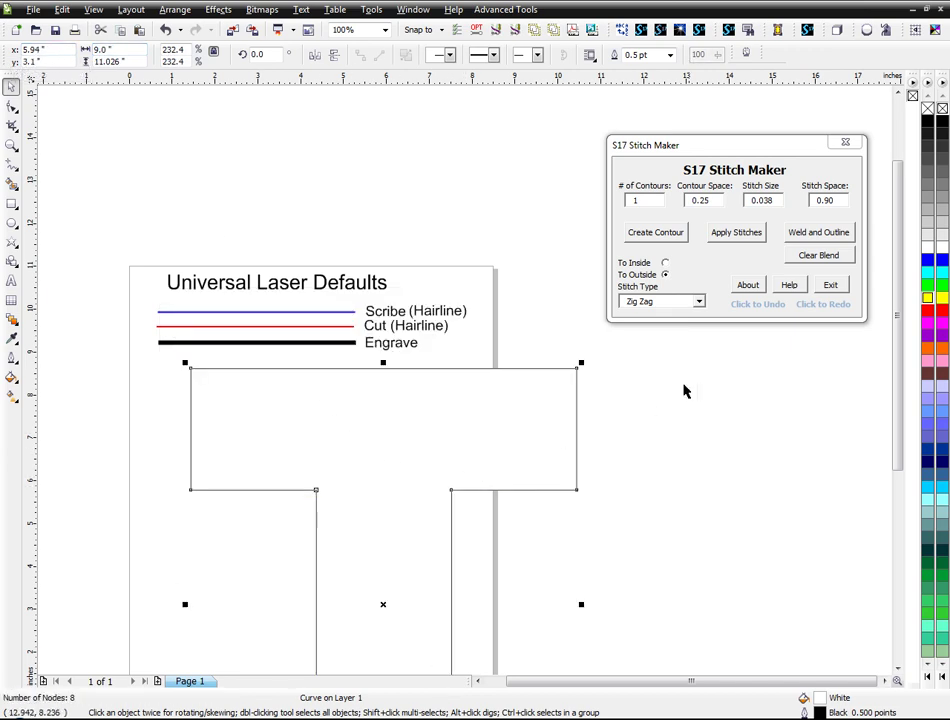
Remove the zigzag stitch blend from the T outline
{"action": "left_click", "coordinate": [728, 234]}
{"action": "left_click", "coordinate": [645, 397]}
{"action": "scroll", "coordinate": [583, 403], "scroll_direction": "up", "scroll_amount": 2}
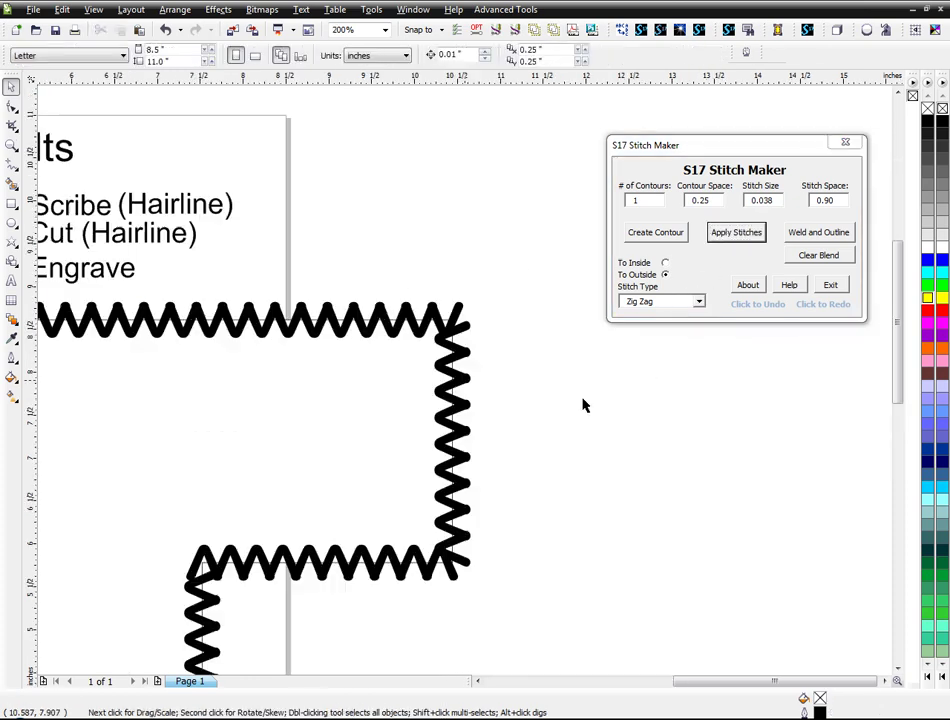
{"action": "left_click", "coordinate": [462, 358]}
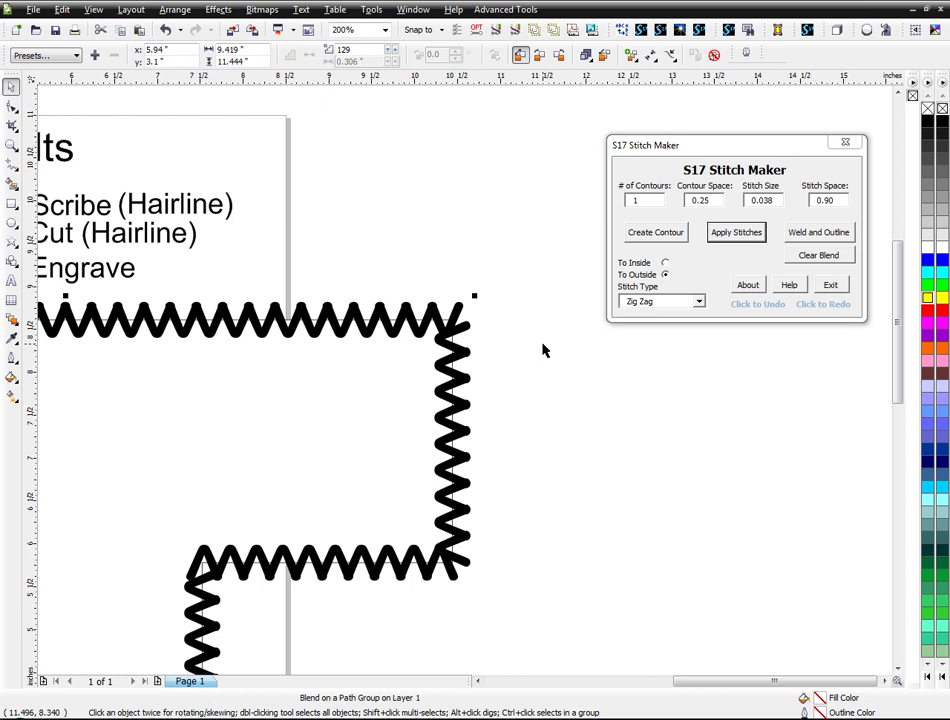
{"action": "key", "text": "Delete"}
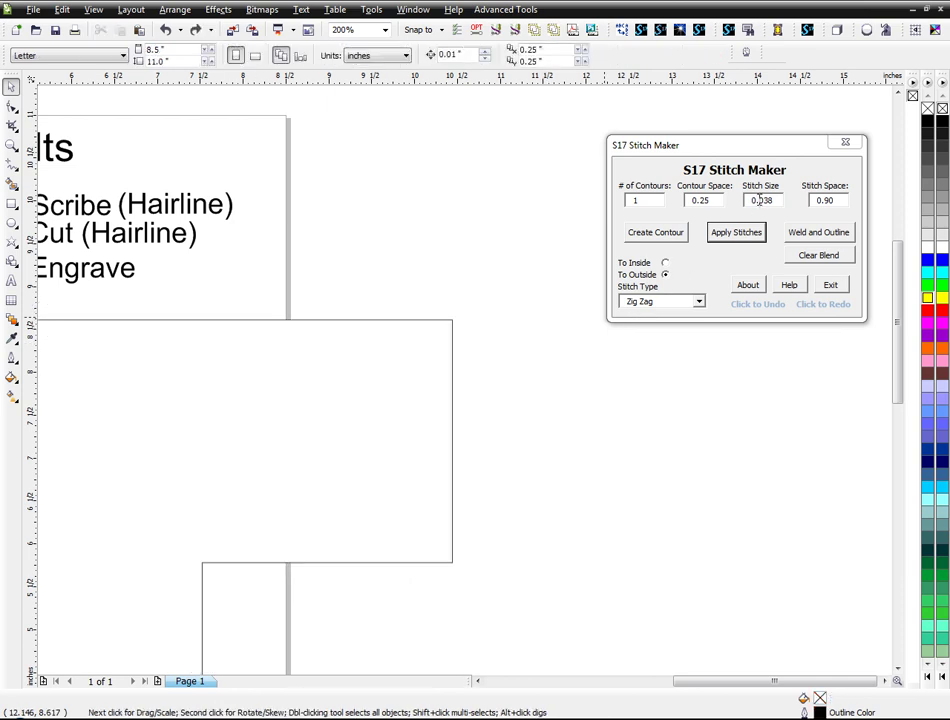
Test stitching the T outline at stitch size 0.02, then undo it
{"action": "left_click", "coordinate": [452, 349]}
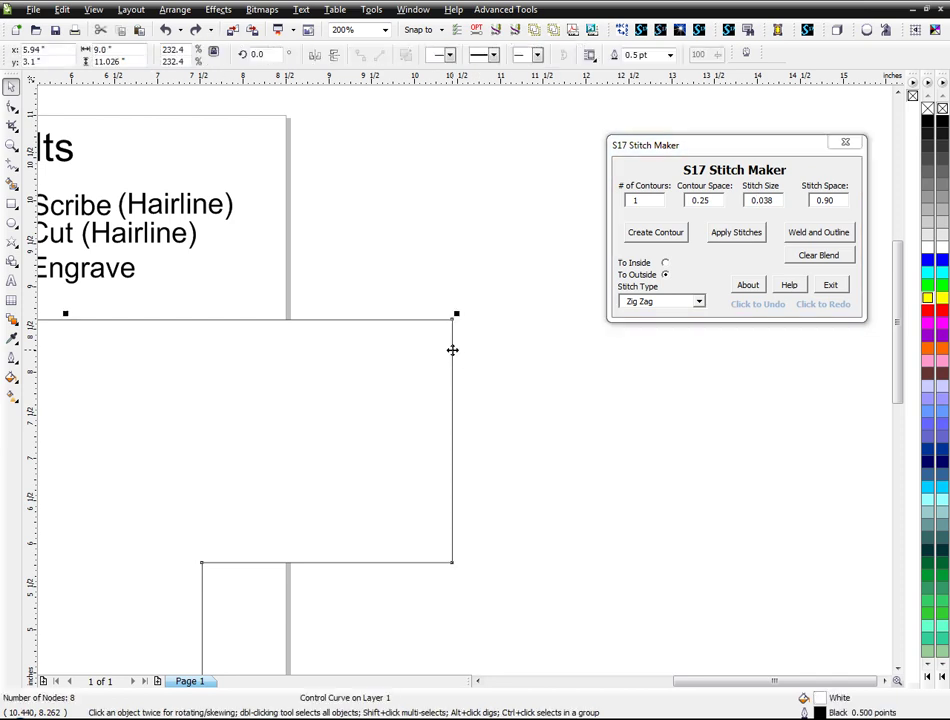
{"action": "left_click_drag", "start_coordinate": [763, 200], "coordinate": [775, 200]}
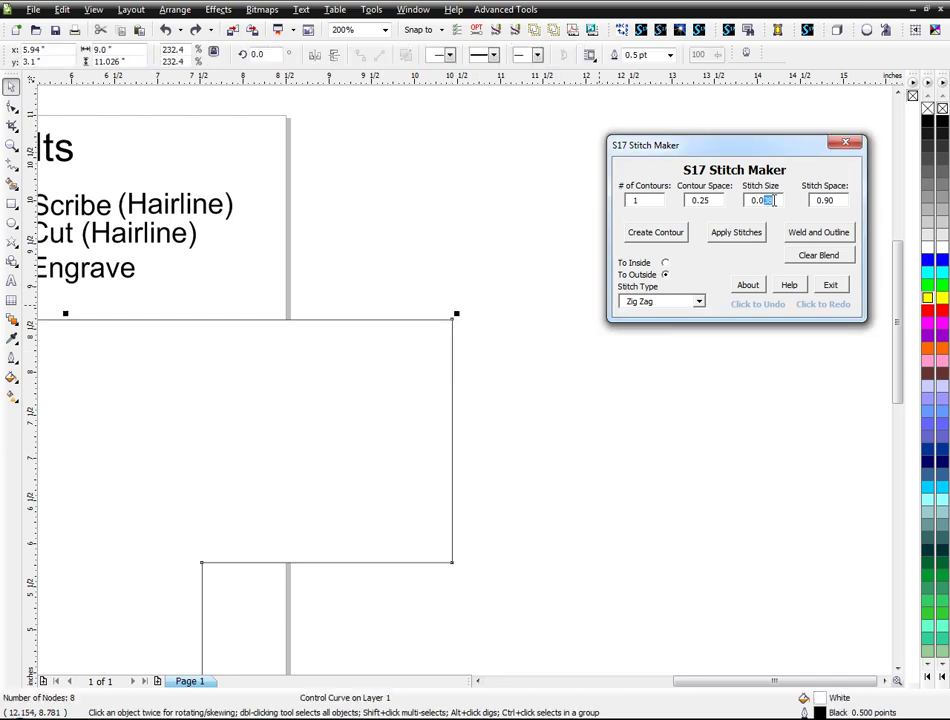
{"action": "type", "text": "2"}
{"action": "left_click", "coordinate": [733, 232]}
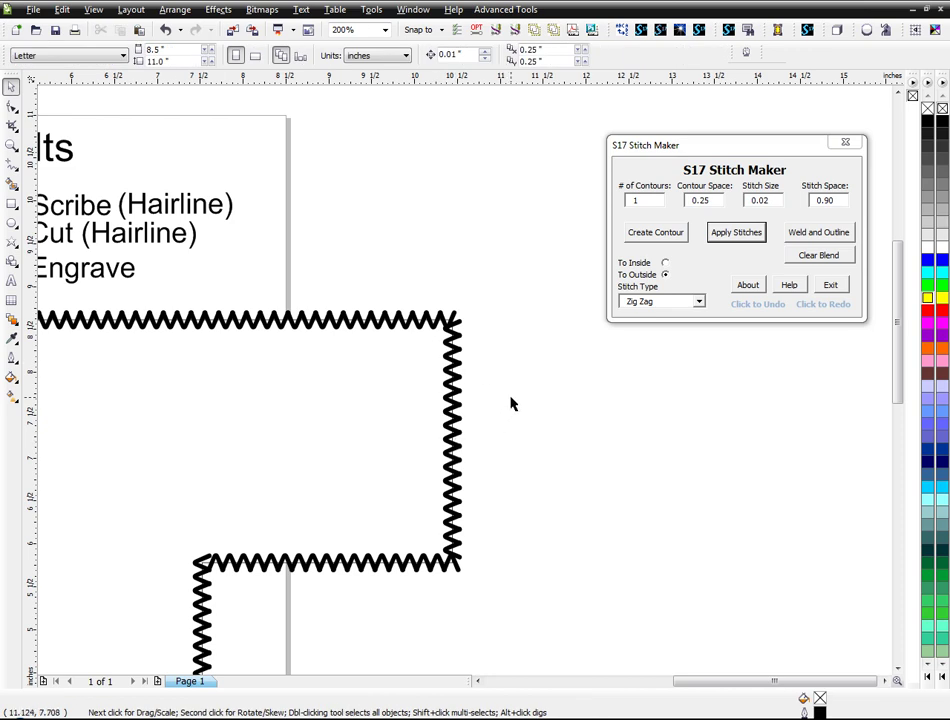
{"action": "key", "text": "ctrl+z"}
Change Stitch Size to 0.08 and restitch the T outline
{"action": "left_click_drag", "start_coordinate": [762, 200], "coordinate": [772, 200]}
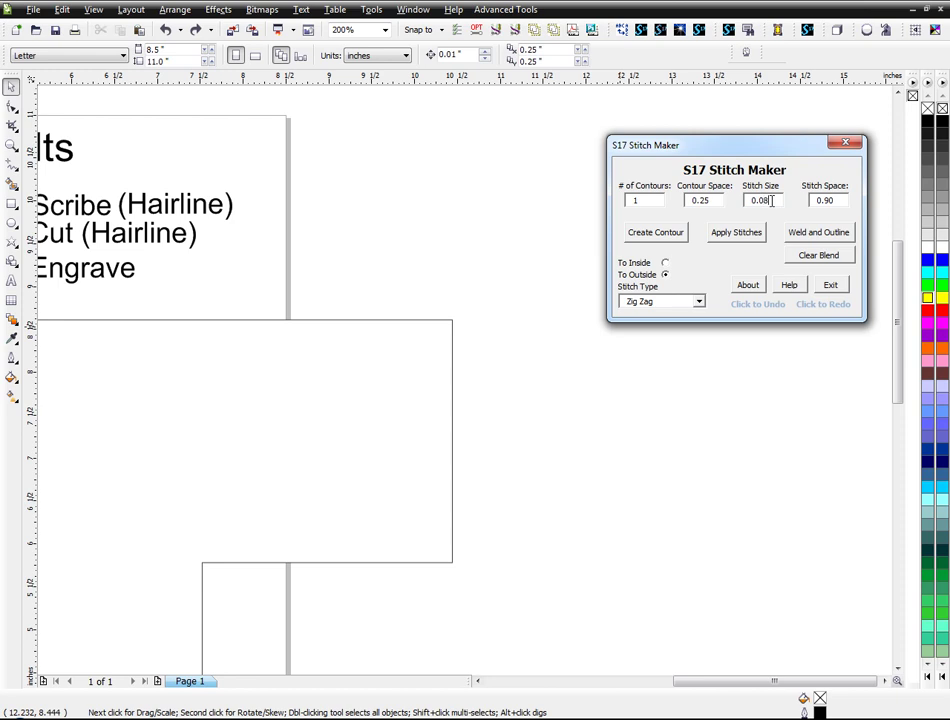
{"action": "type", "text": "08"}
{"action": "left_click", "coordinate": [452, 329]}
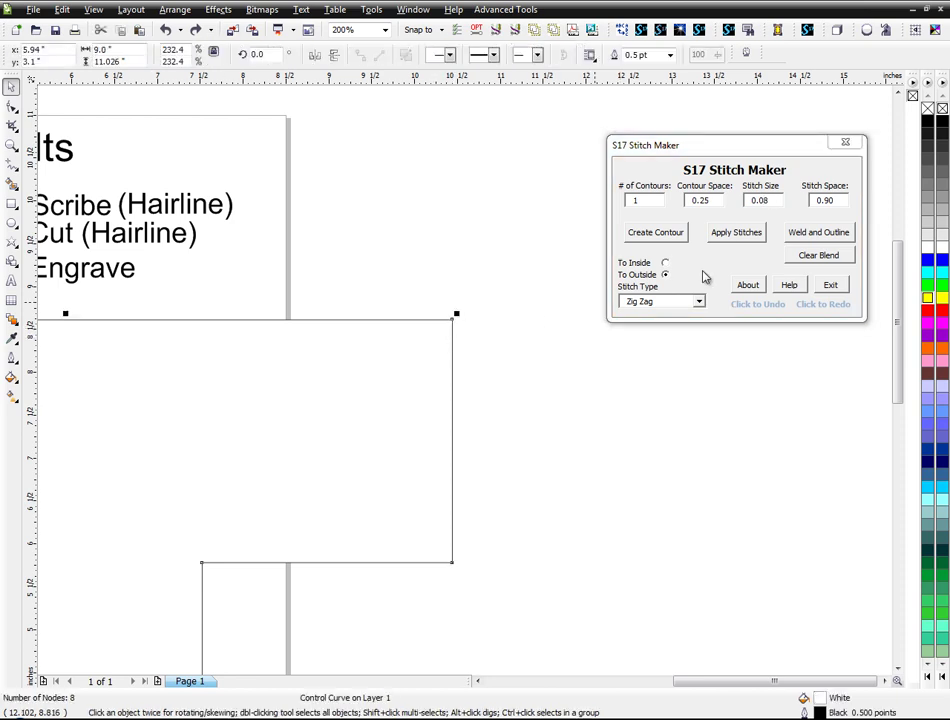
{"action": "left_click", "coordinate": [722, 234]}
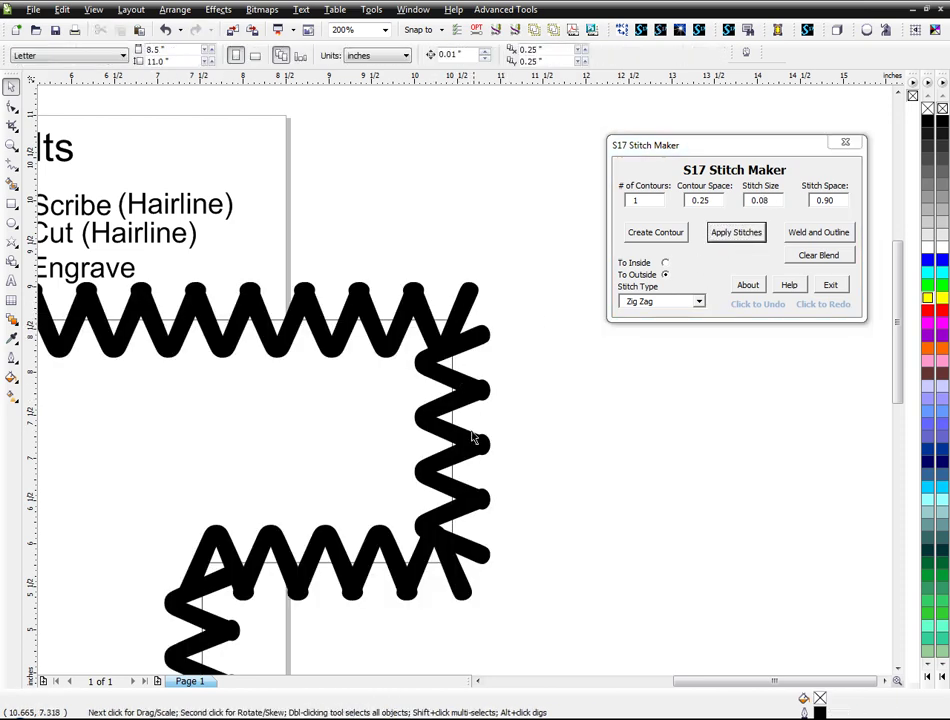
Set Stitch Space to 1.0 and undo the current stitching
{"action": "scroll", "coordinate": [473, 437], "scroll_direction": "down", "scroll_amount": 2}
{"action": "scroll", "coordinate": [456, 441], "scroll_direction": "up", "scroll_amount": 3}
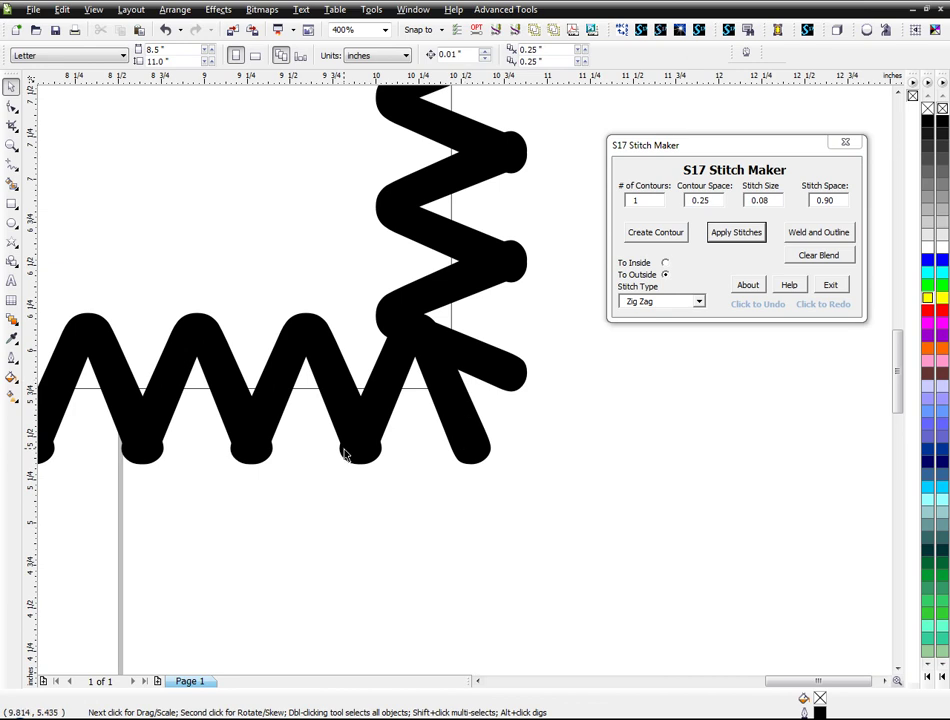
{"action": "left_click", "coordinate": [437, 432]}
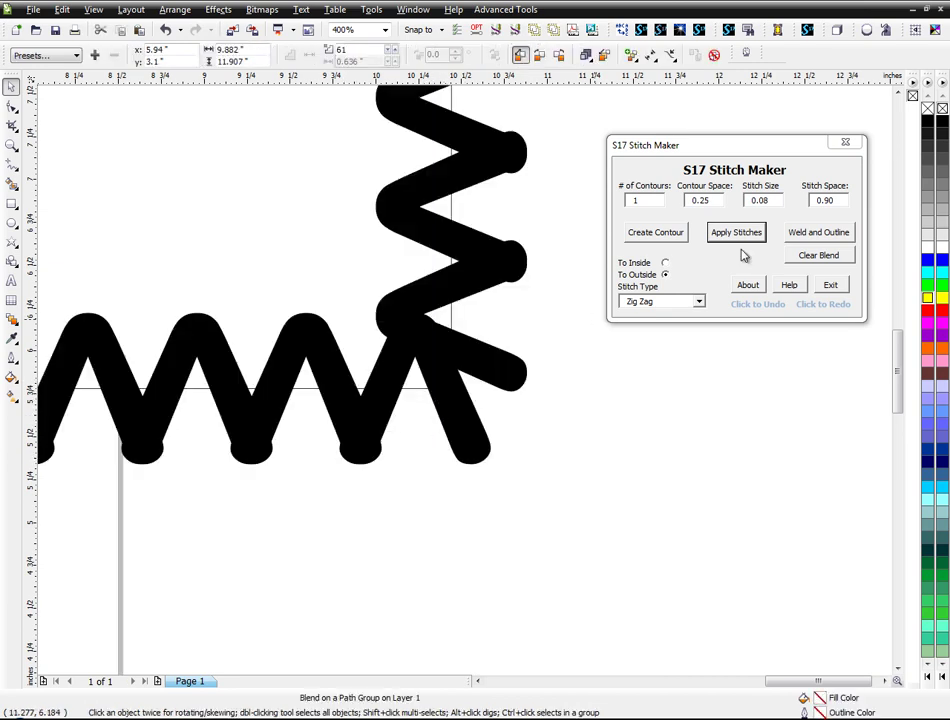
{"action": "double_click", "coordinate": [833, 201]}
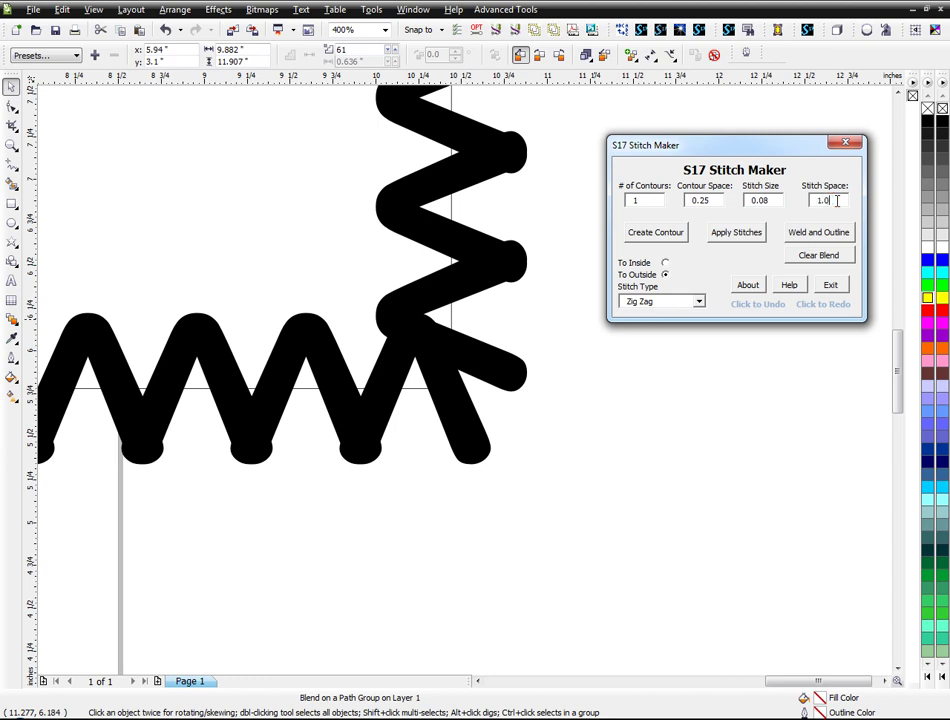
{"action": "left_click", "coordinate": [755, 305]}
Apply stitches at 1.0 spacing to the T outline and zoom out to view it
{"action": "left_click", "coordinate": [740, 240]}
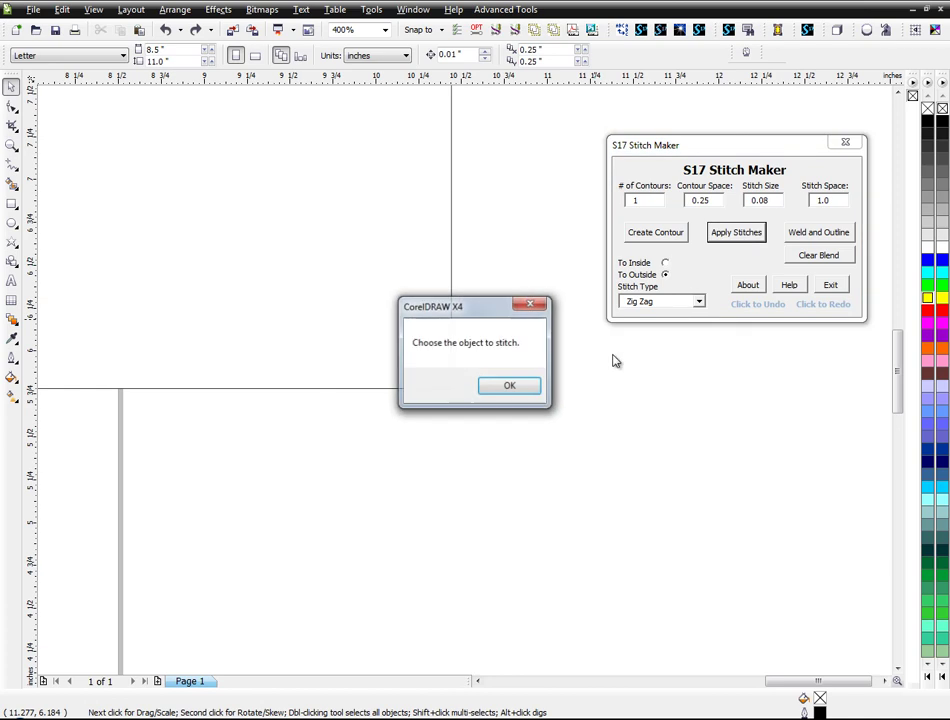
{"action": "left_click", "coordinate": [512, 387]}
{"action": "left_click", "coordinate": [450, 324]}
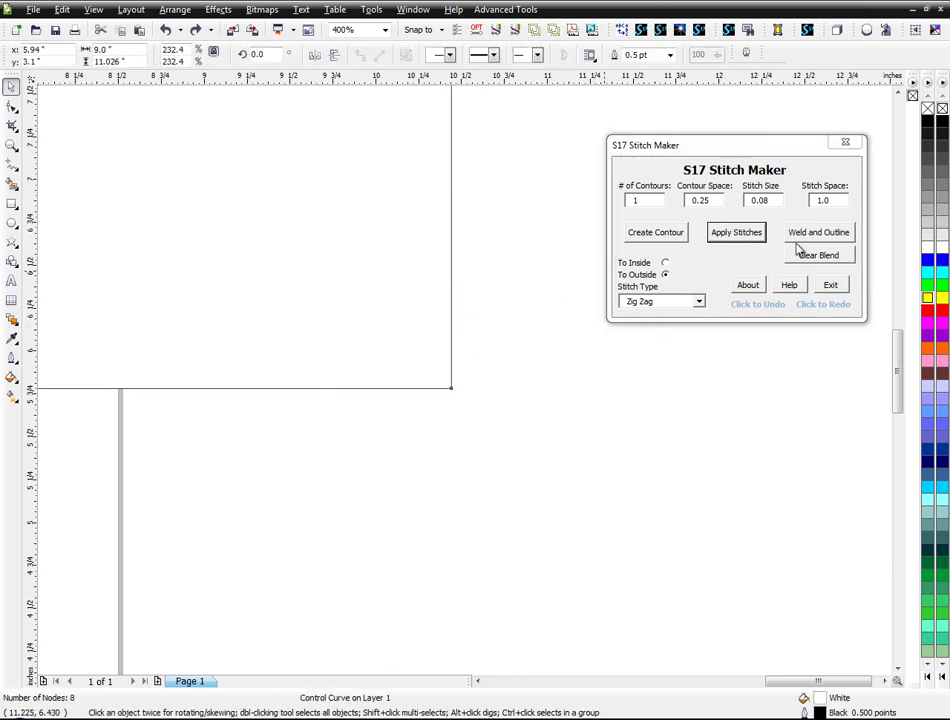
{"action": "left_click", "coordinate": [745, 238]}
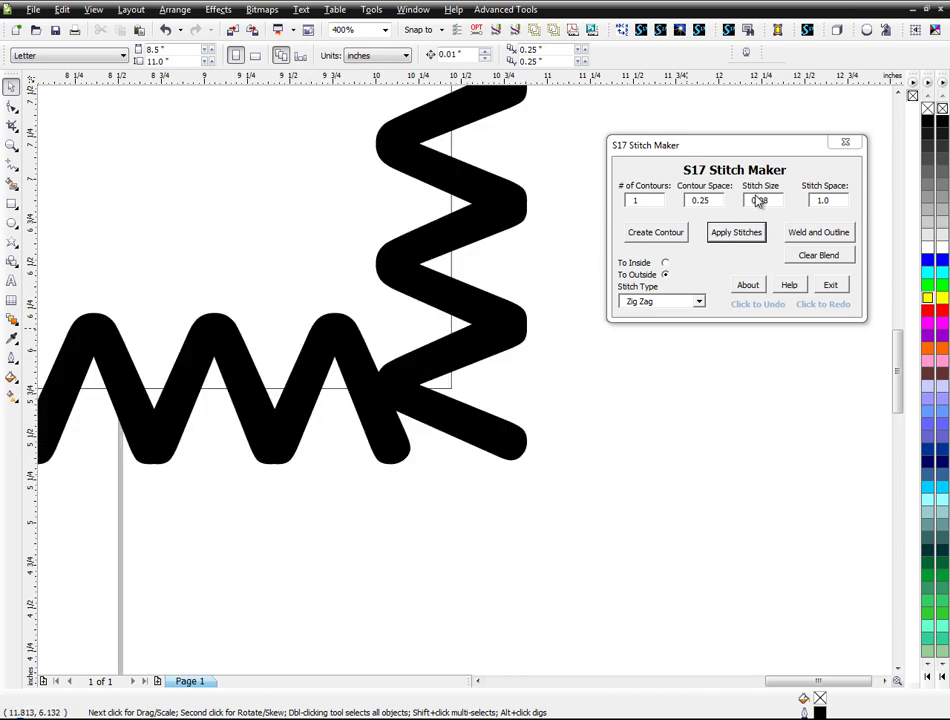
{"action": "key", "text": "F3"}
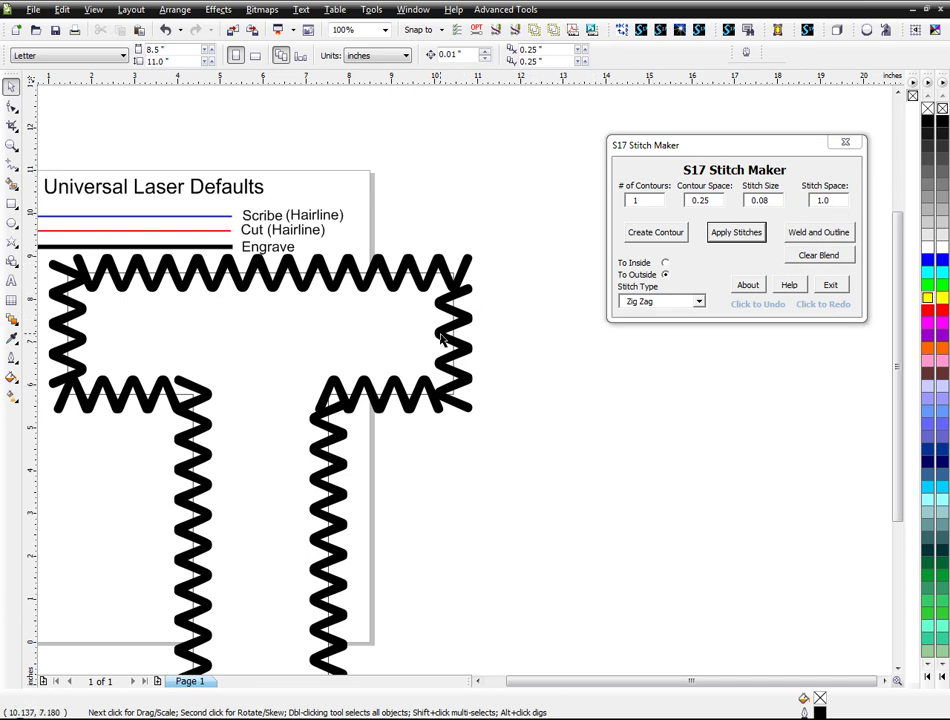
{"action": "left_click_drag", "start_coordinate": [440, 340], "coordinate": [628, 412]}
{"action": "left_click", "coordinate": [795, 260]}
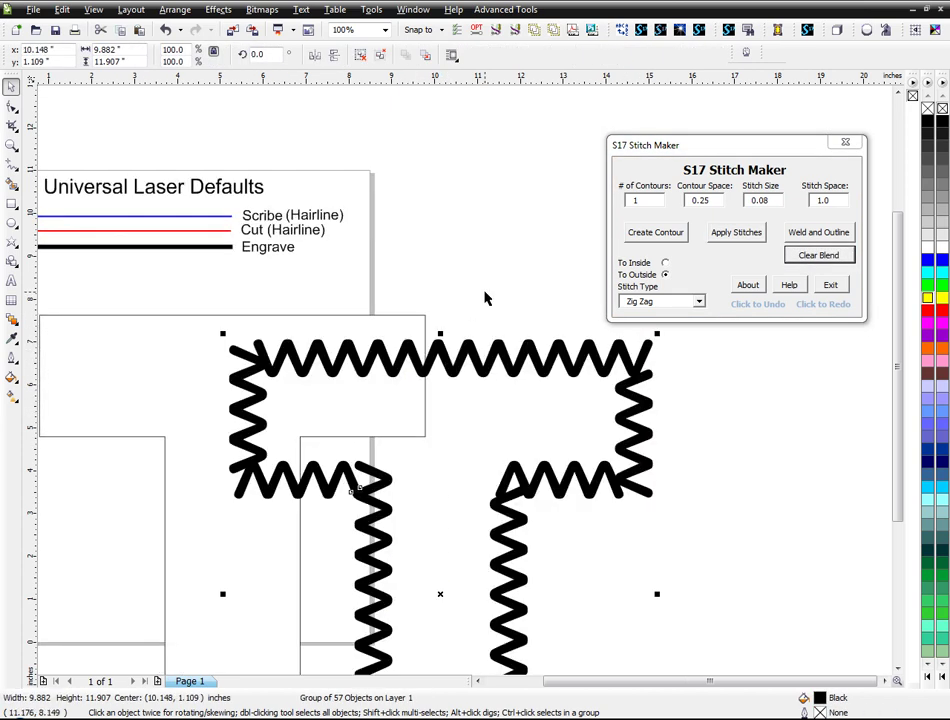
{"action": "key", "text": "ctrl+z"}
{"action": "left_click", "coordinate": [462, 343]}
{"action": "scroll", "coordinate": [450, 388], "scroll_direction": "down", "scroll_amount": 2}
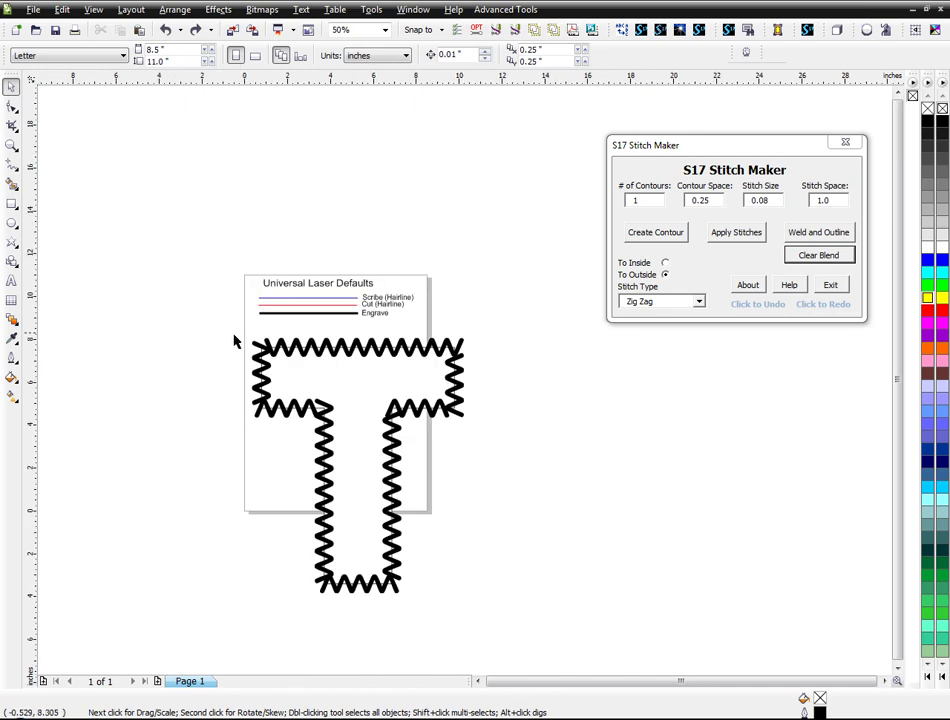
{"action": "left_click_drag", "start_coordinate": [230, 325], "coordinate": [505, 610]}
{"action": "left_click", "coordinate": [836, 234]}
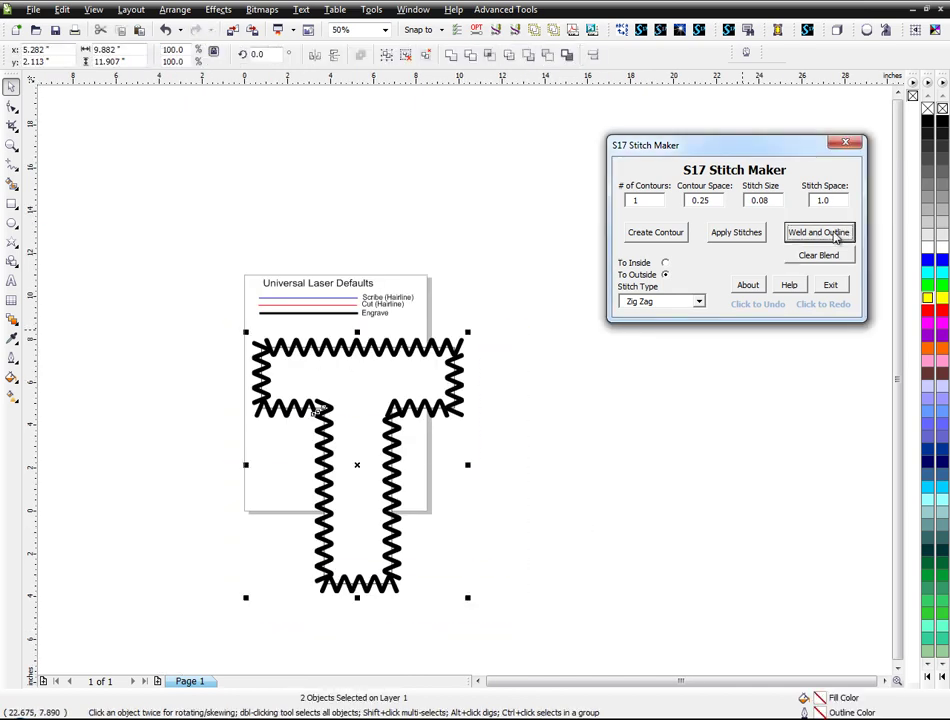
{"action": "scroll", "coordinate": [470, 400], "scroll_direction": "up", "scroll_amount": 4}
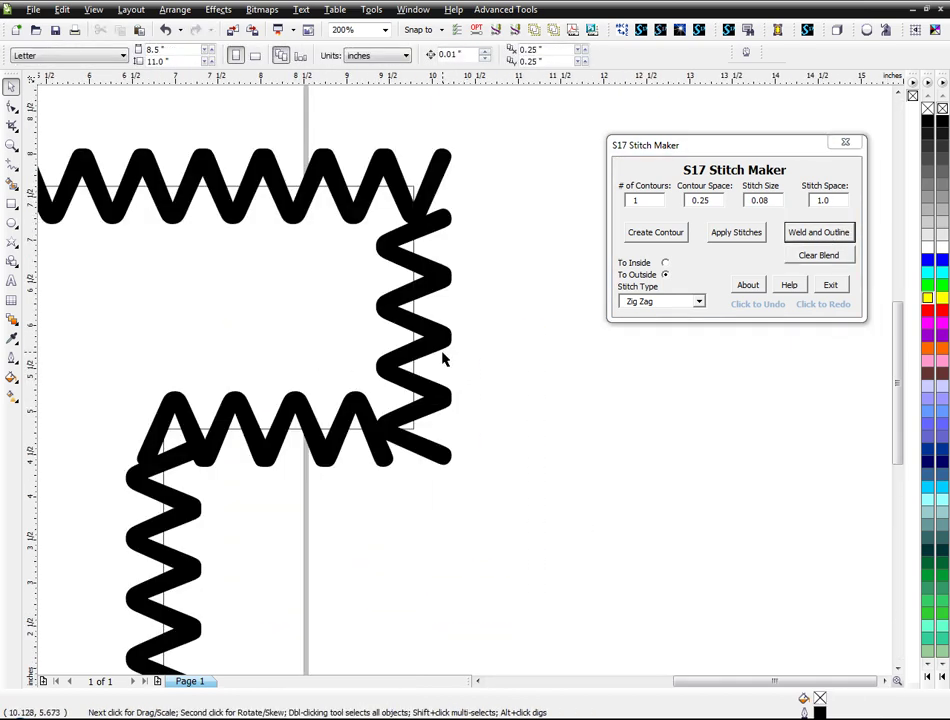
{"action": "scroll", "coordinate": [440, 360], "scroll_direction": "down", "scroll_amount": 4}
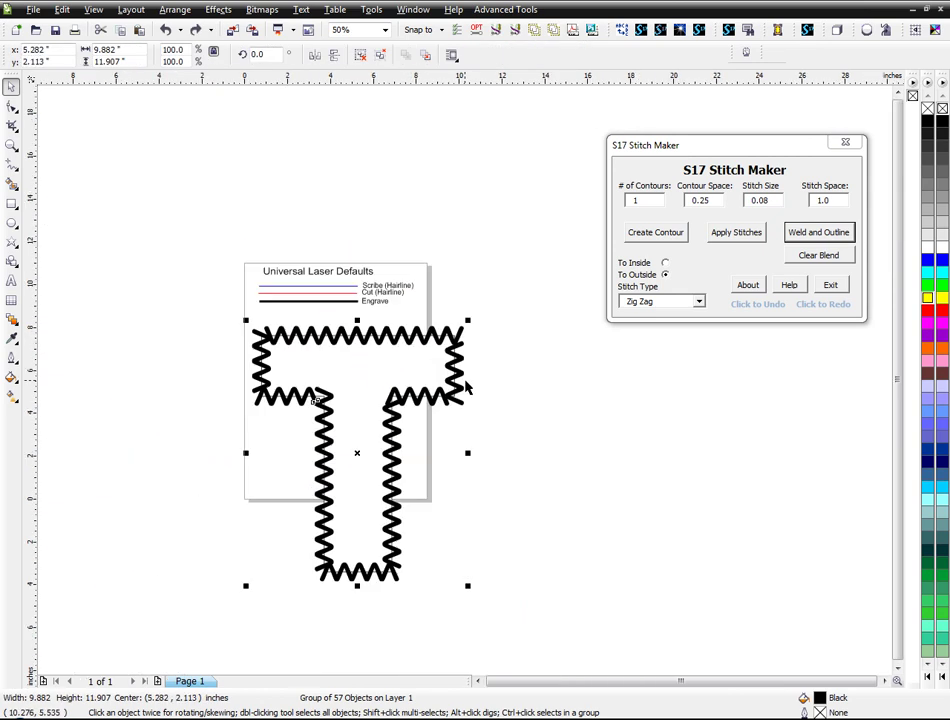
{"action": "left_click_drag", "start_coordinate": [228, 312], "coordinate": [536, 615]}
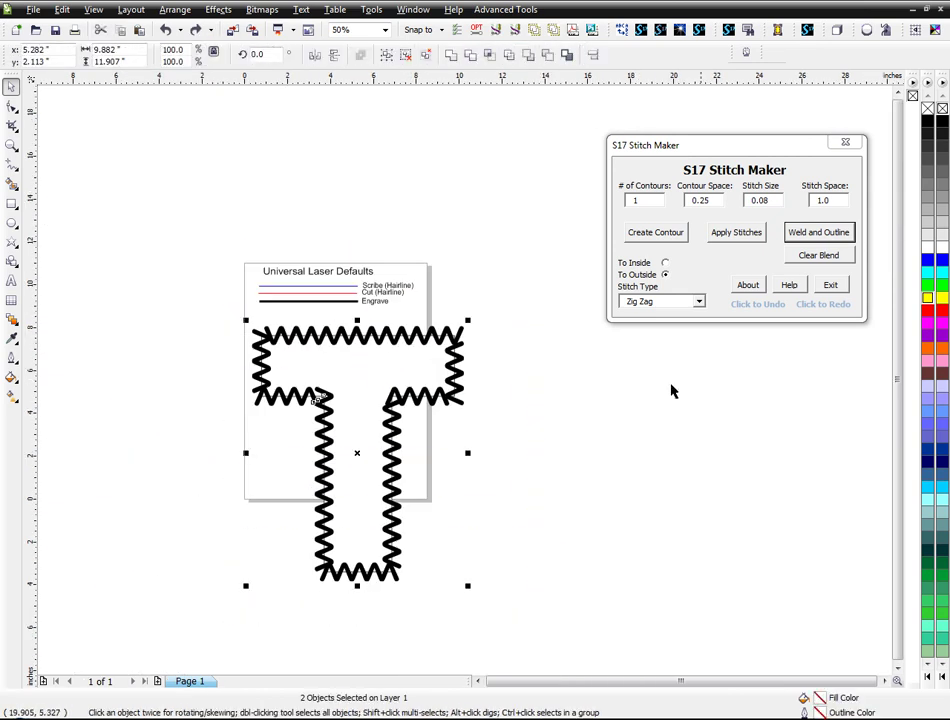
{"action": "left_click", "coordinate": [812, 234]}
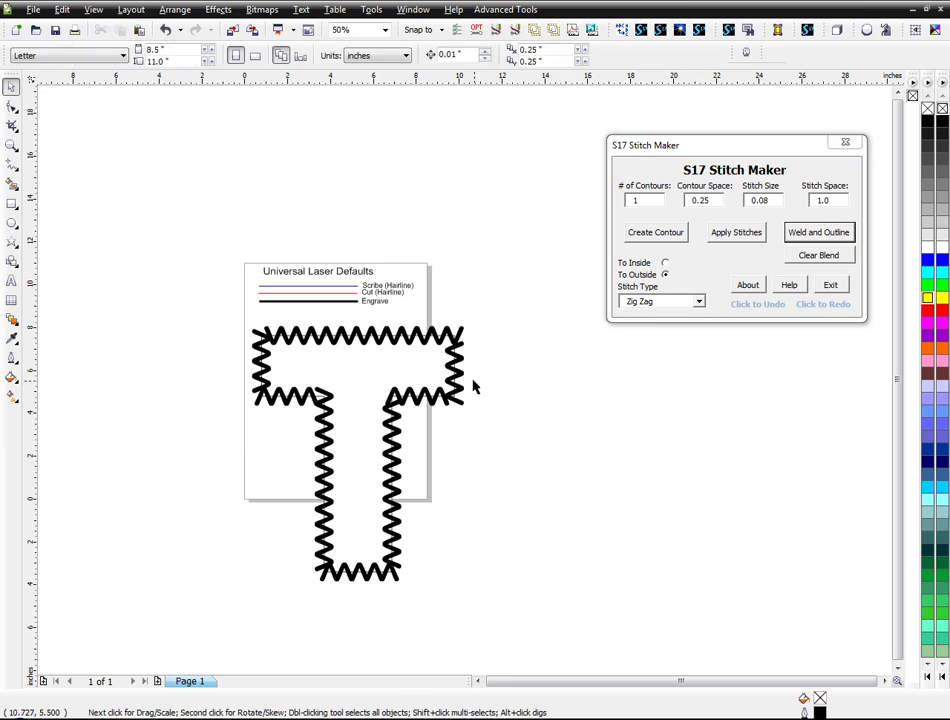
{"action": "scroll", "coordinate": [455, 383], "scroll_direction": "up", "scroll_amount": 4}
{"action": "left_click", "coordinate": [392, 368]}
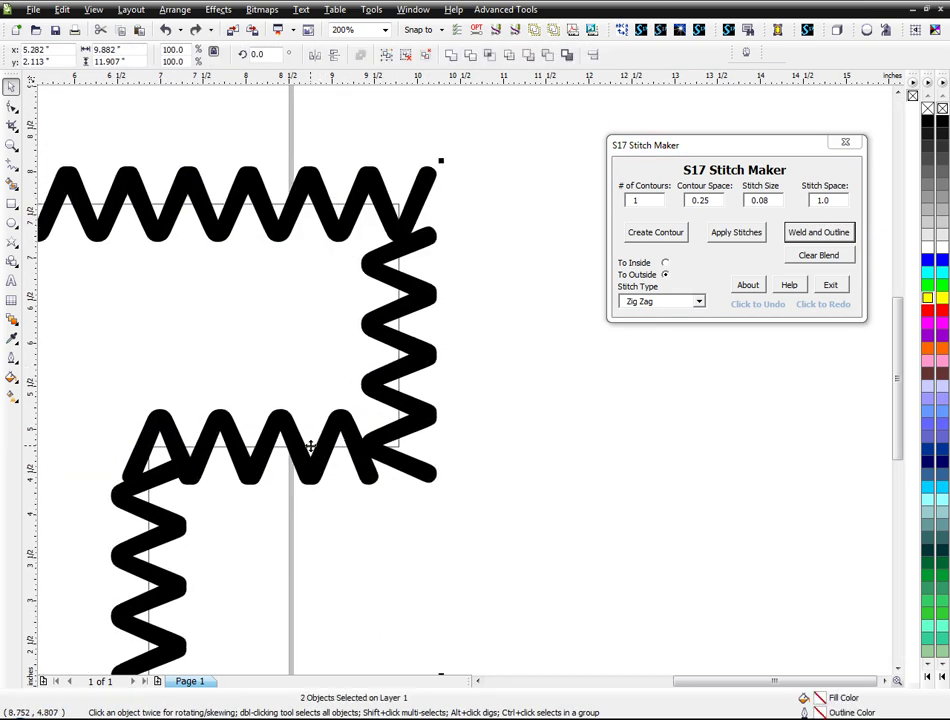
{"action": "left_click", "coordinate": [492, 466]}
{"action": "scroll", "coordinate": [462, 383], "scroll_direction": "down", "scroll_amount": 4}
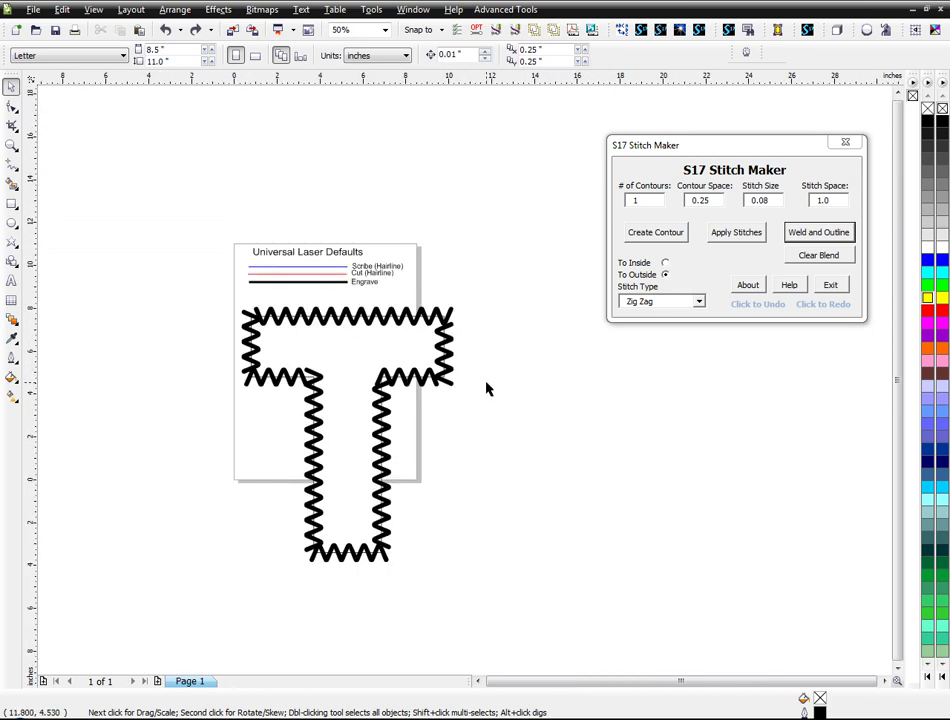
Marquee-select the whole zigzag T and weld it into one outline
{"action": "key", "text": "Tab"}
{"action": "left_click_drag", "start_coordinate": [437, 336], "coordinate": [408, 347]}
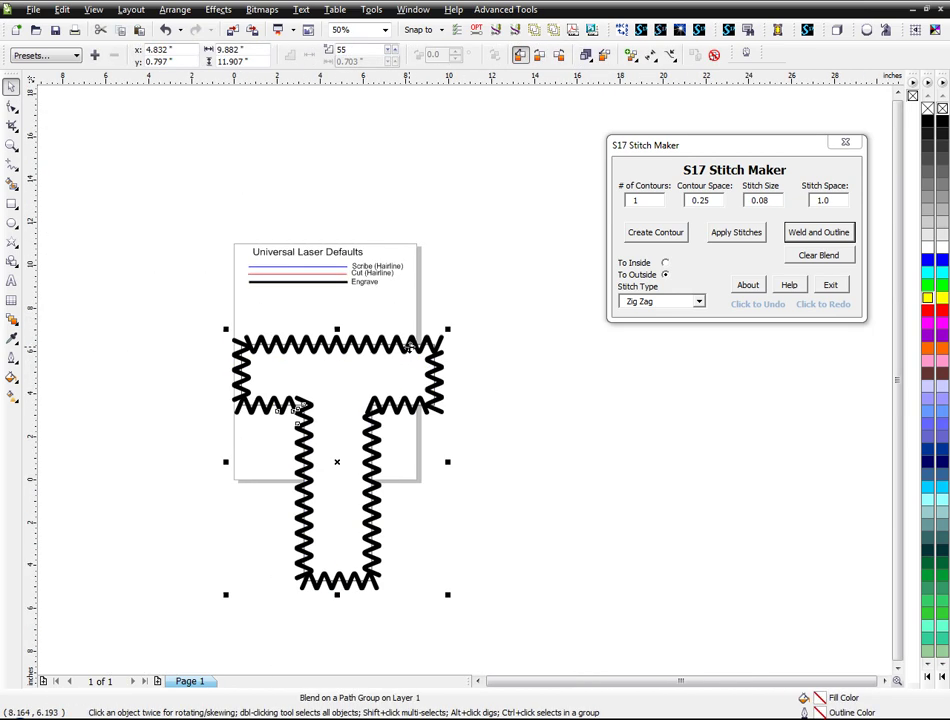
{"action": "key", "text": "ctrl+z"}
{"action": "left_click", "coordinate": [487, 367]}
{"action": "left_click_drag", "start_coordinate": [210, 299], "coordinate": [517, 596]}
{"action": "left_click", "coordinate": [812, 234]}
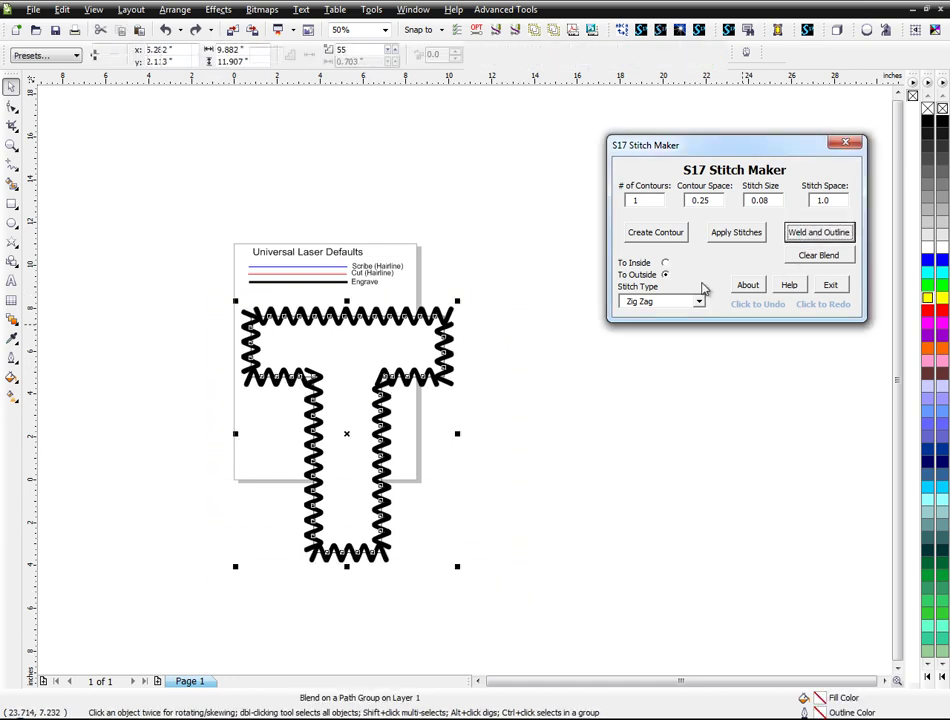
Move the black zigzag aside and give the welded outline a red outline colour
{"action": "scroll", "coordinate": [450, 362], "scroll_direction": "up", "scroll_amount": 2}
{"action": "left_click_drag", "start_coordinate": [447, 355], "coordinate": [339, 344]}
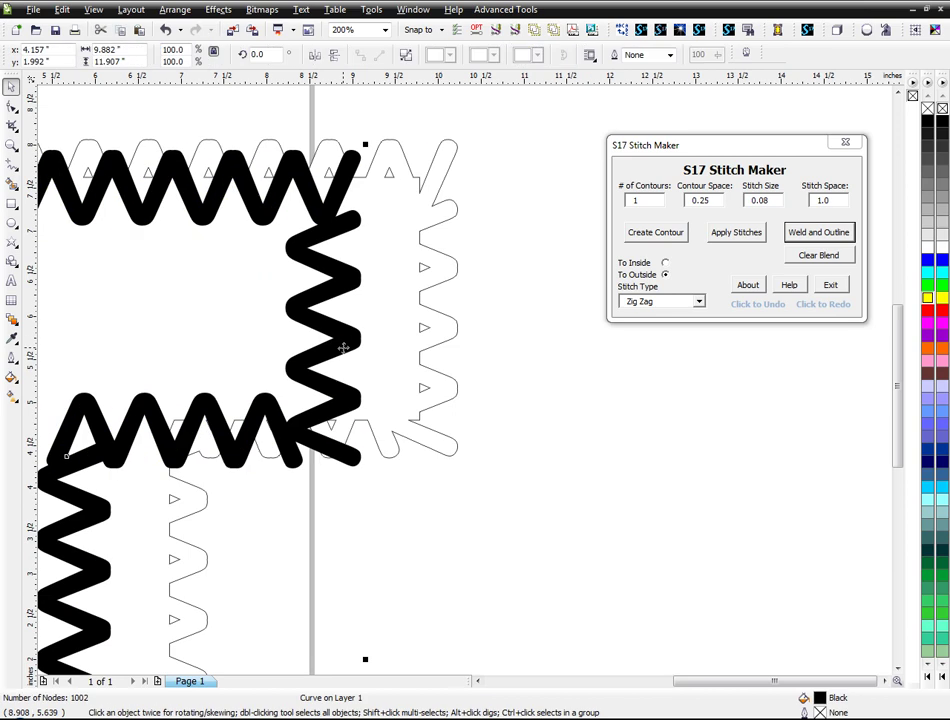
{"action": "left_click", "coordinate": [443, 339]}
{"action": "right_click", "coordinate": [928, 310]}
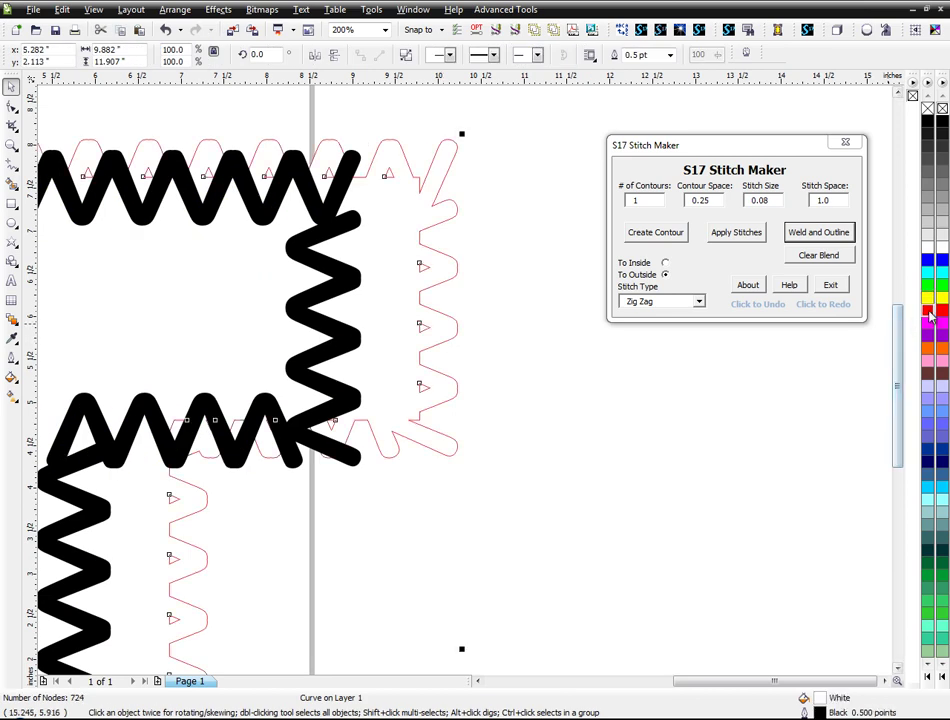
{"action": "left_click", "coordinate": [465, 337]}
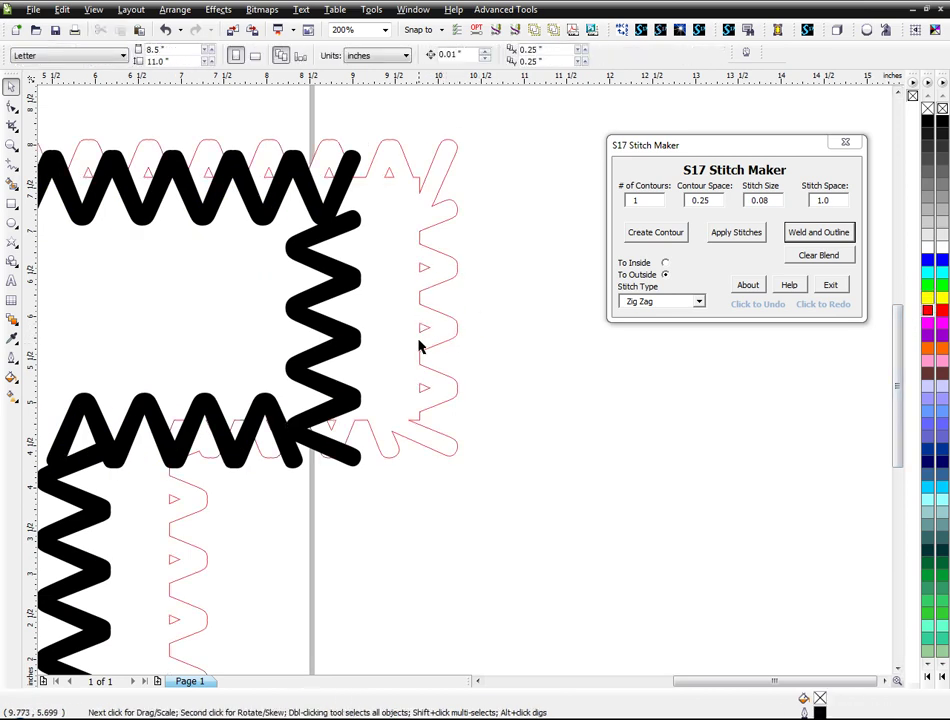
{"action": "scroll", "coordinate": [530, 395], "scroll_direction": "down", "scroll_amount": 1}
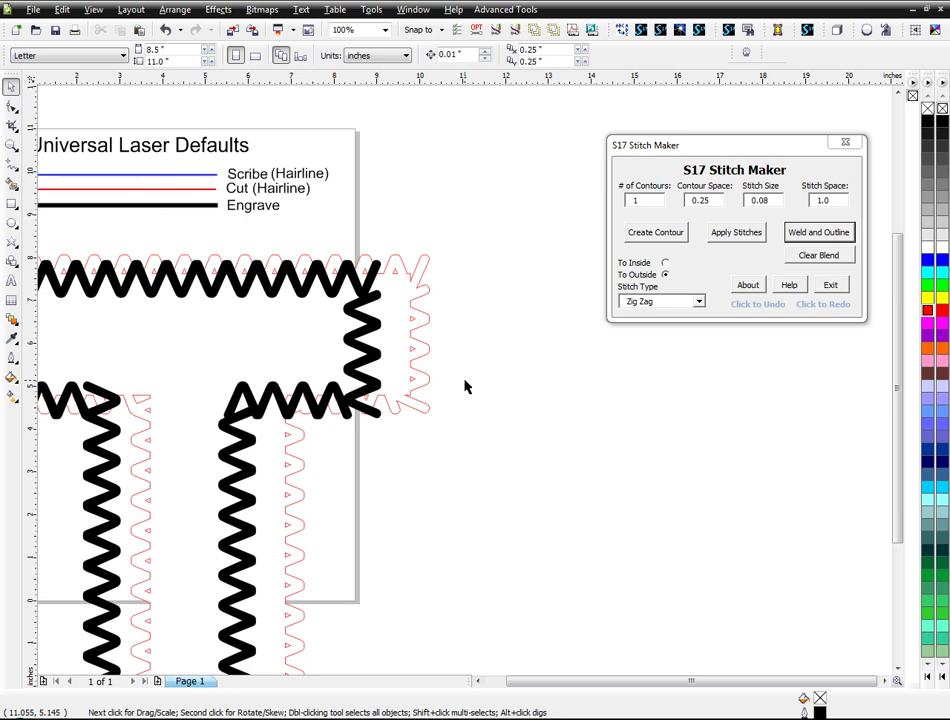